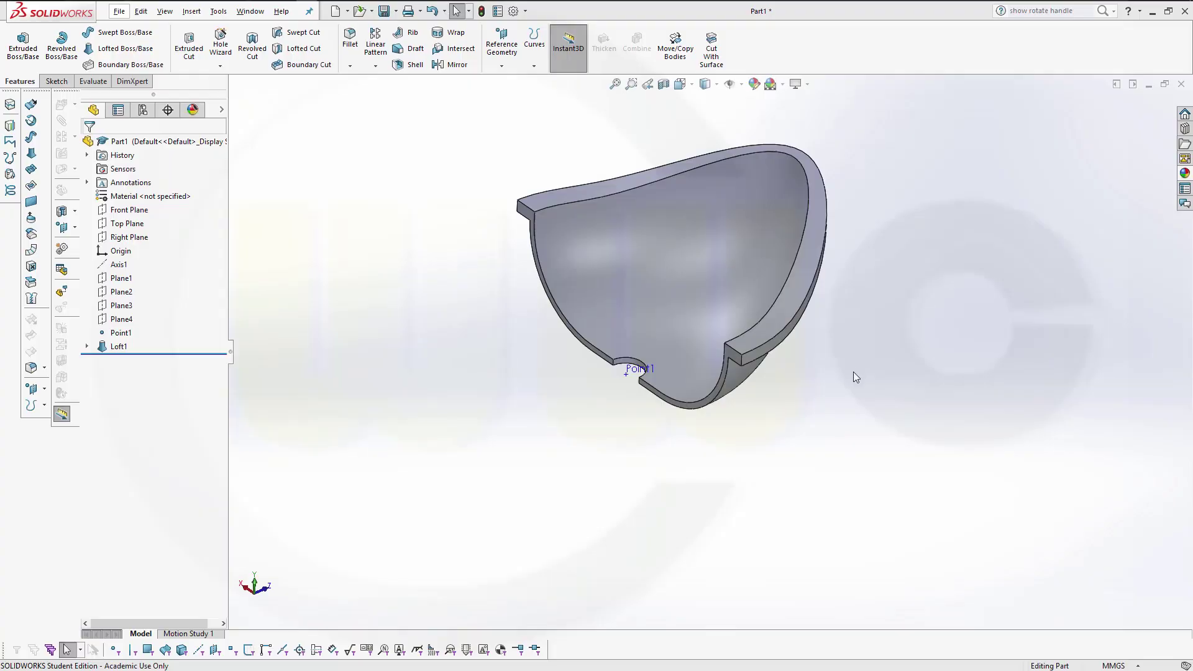
{"action": "middle_click_drag", "start_coordinate": [844, 399], "coordinate": [860, 557]}
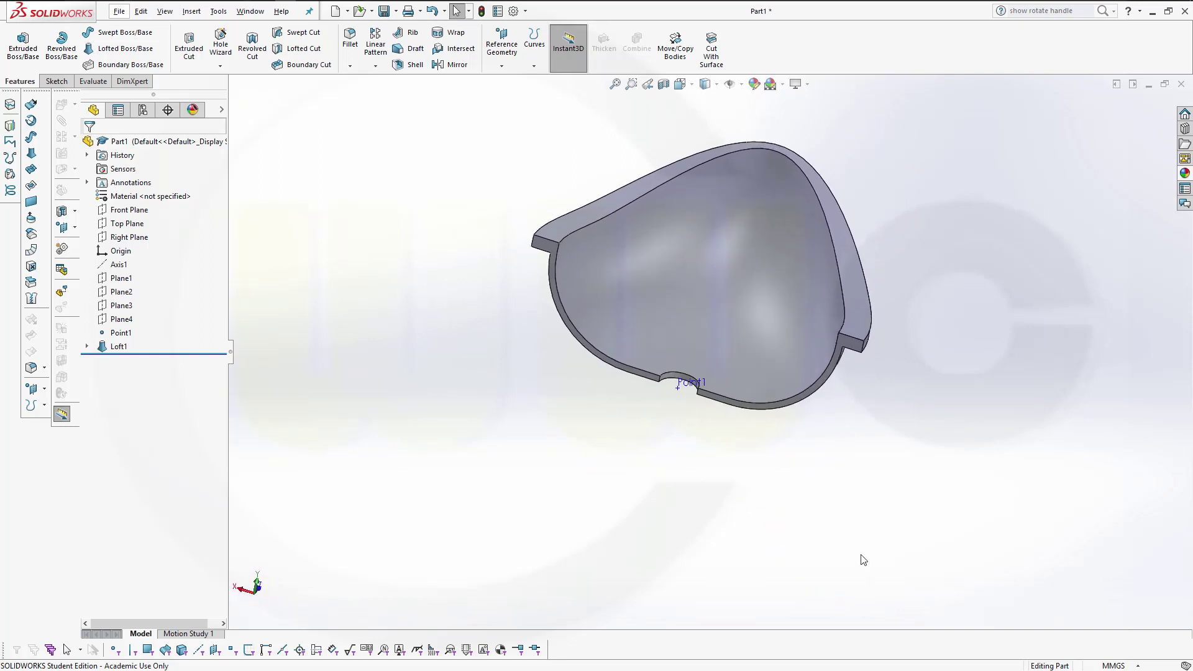
{"action": "middle_click_drag", "start_coordinate": [887, 189], "coordinate": [839, 294]}
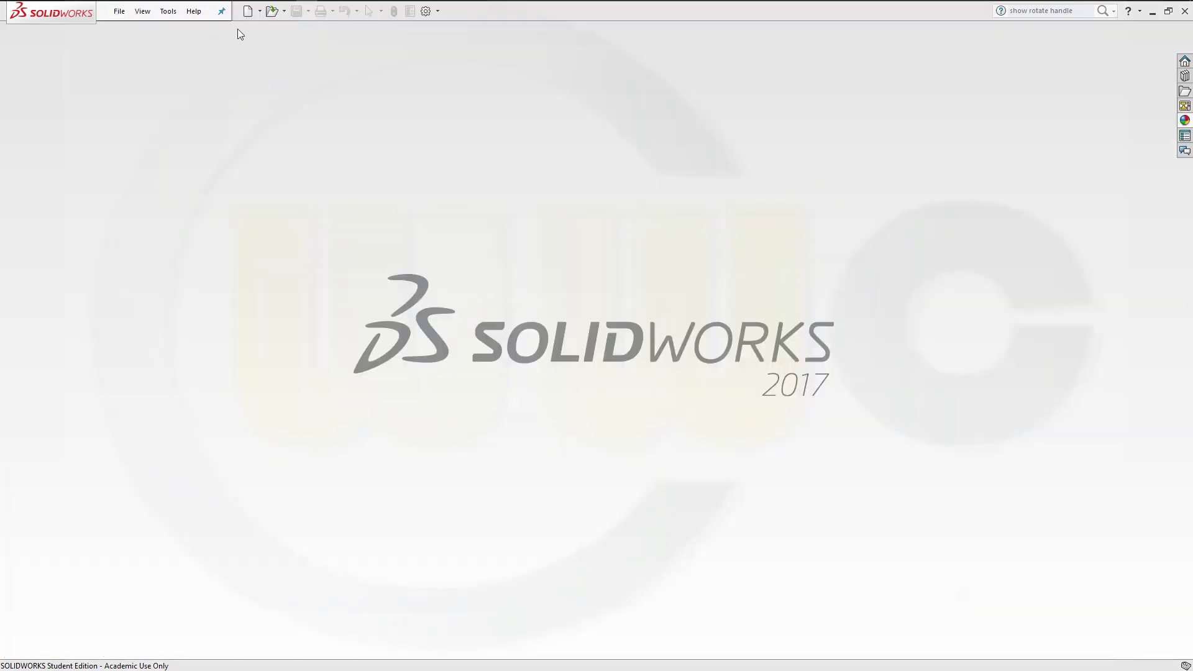
Step: Create a new part and add a reference axis at the intersection of the Front Plane and the Right Plane
{"action": "left_click", "coordinate": [247, 12]}
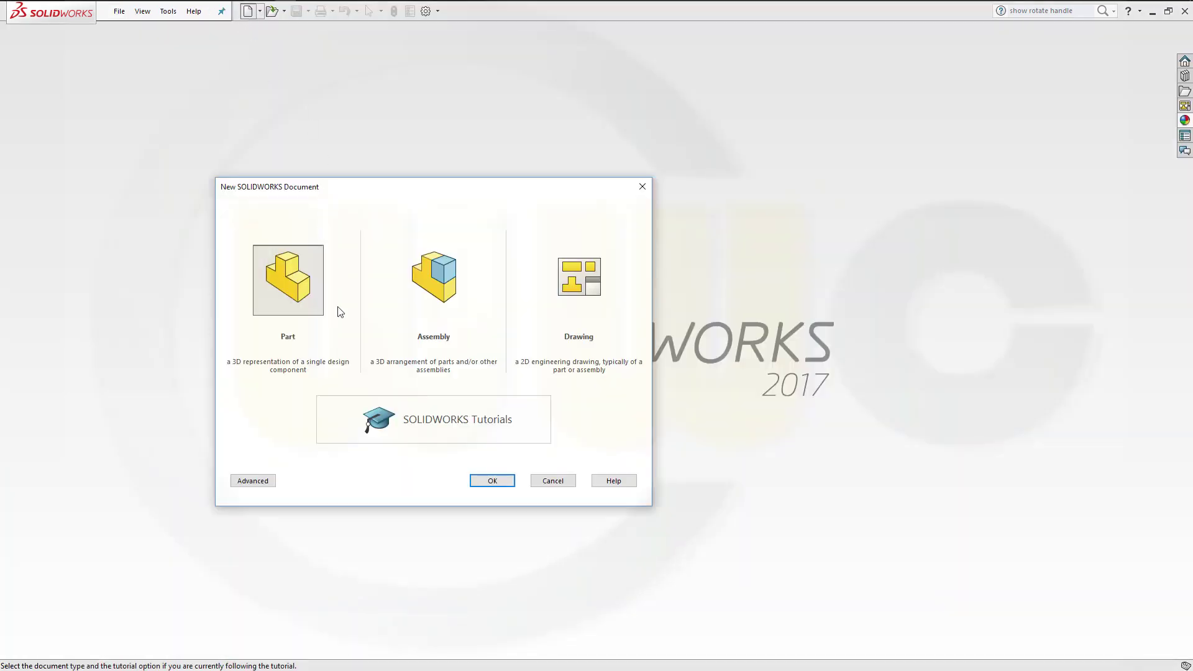
{"action": "left_click", "coordinate": [491, 481]}
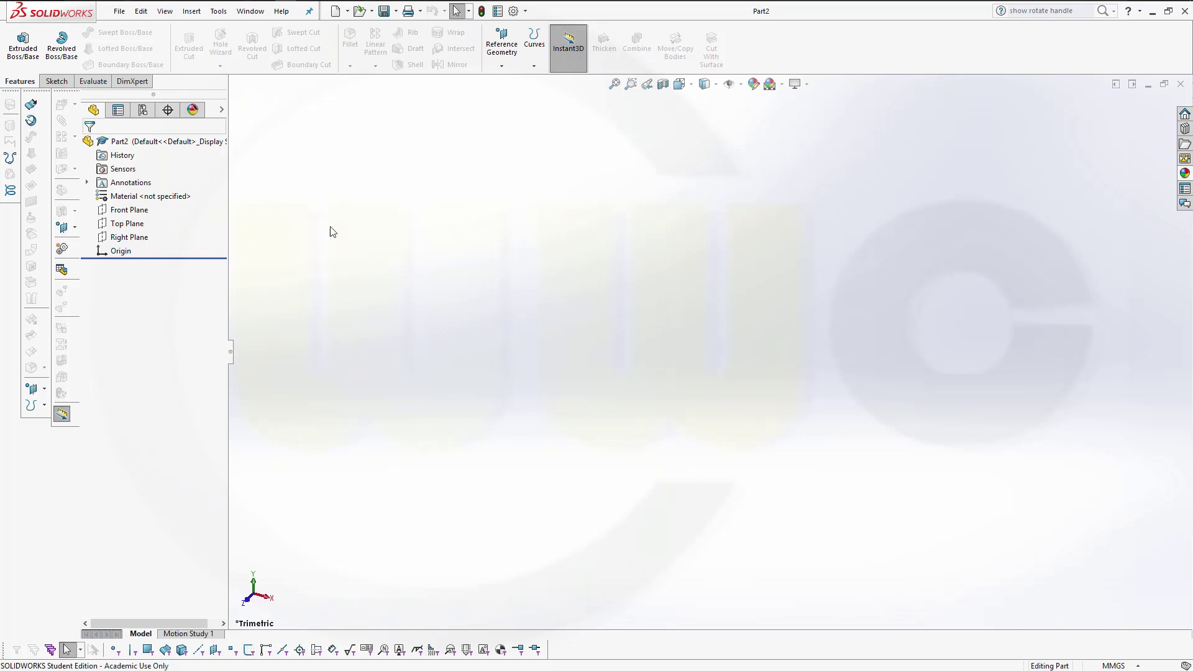
{"action": "left_click", "coordinate": [502, 67]}
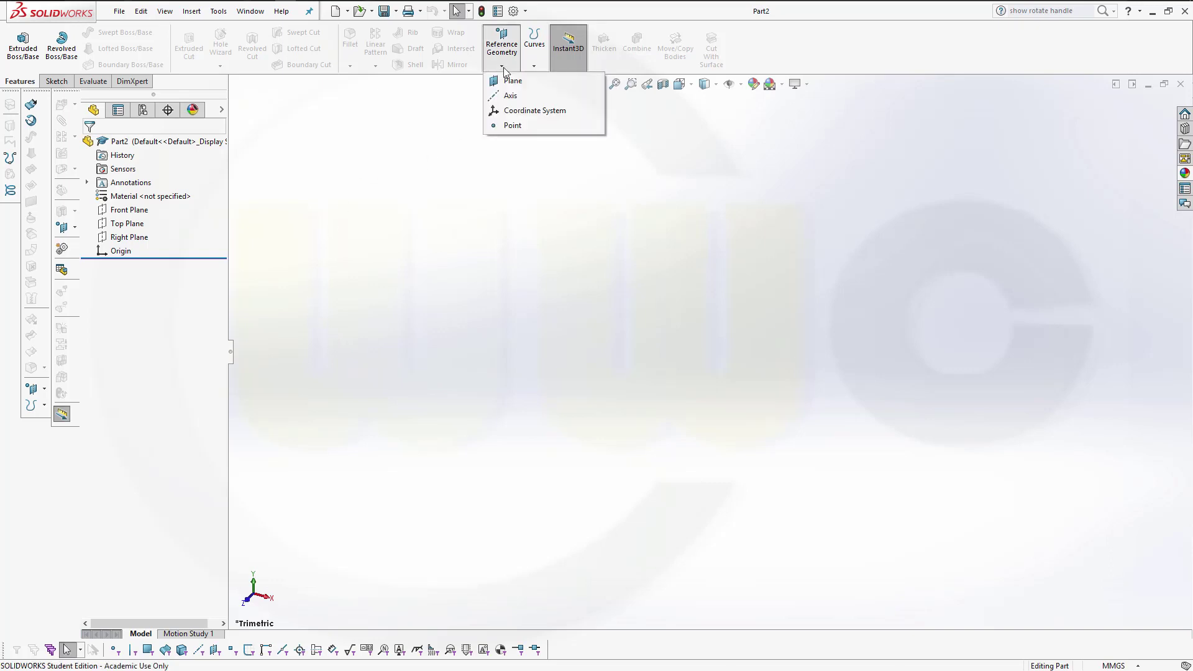
{"action": "left_click", "coordinate": [510, 96]}
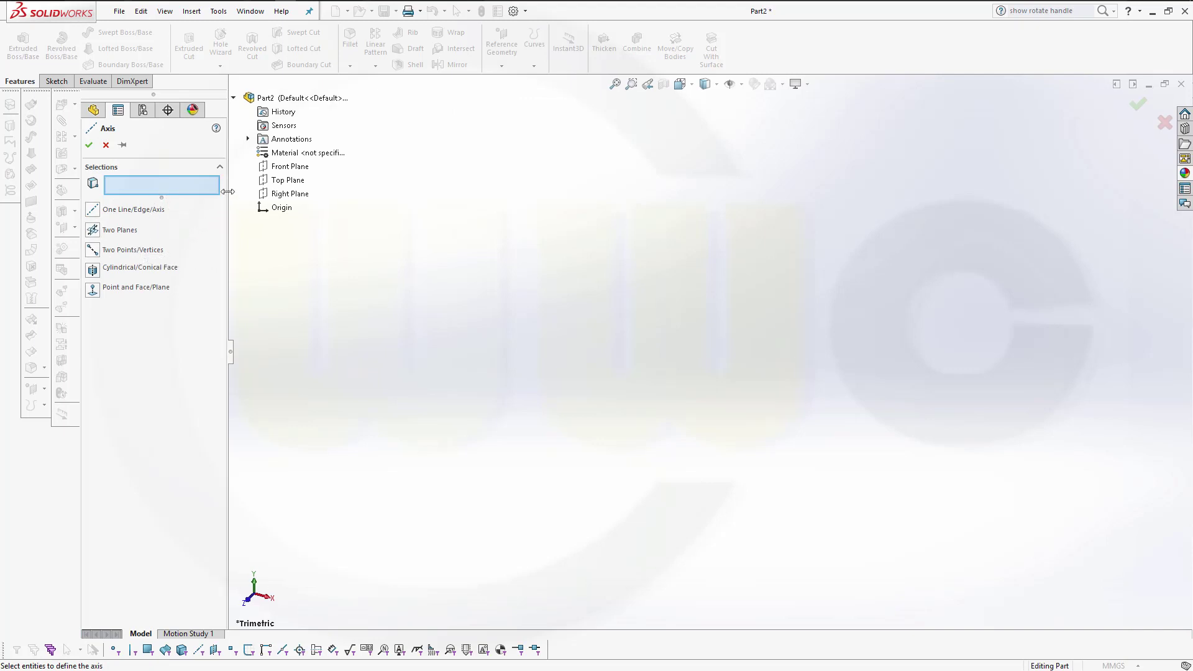
{"action": "left_click", "coordinate": [289, 166]}
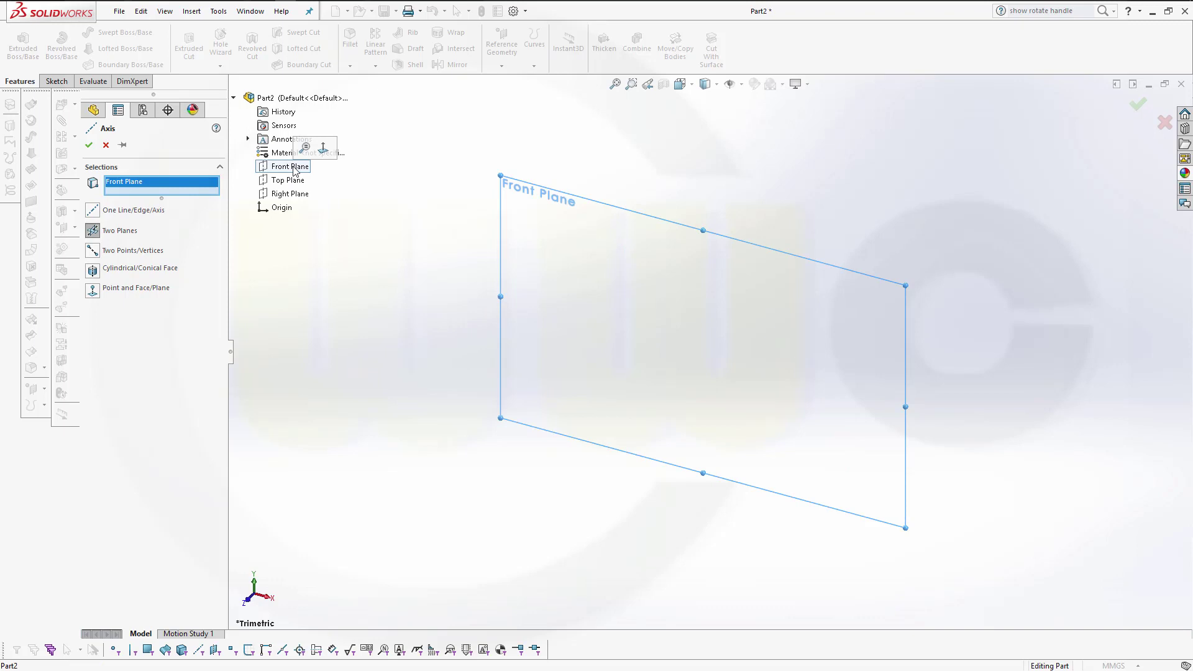
{"action": "left_click", "coordinate": [292, 194]}
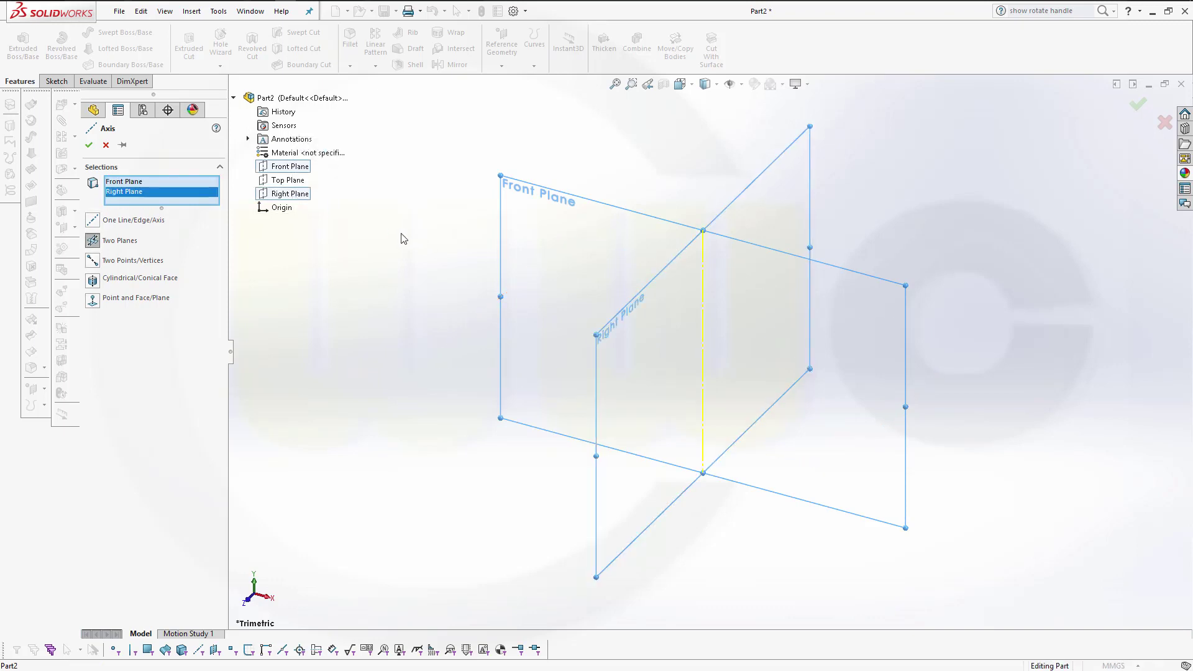
{"action": "left_click", "coordinate": [89, 145]}
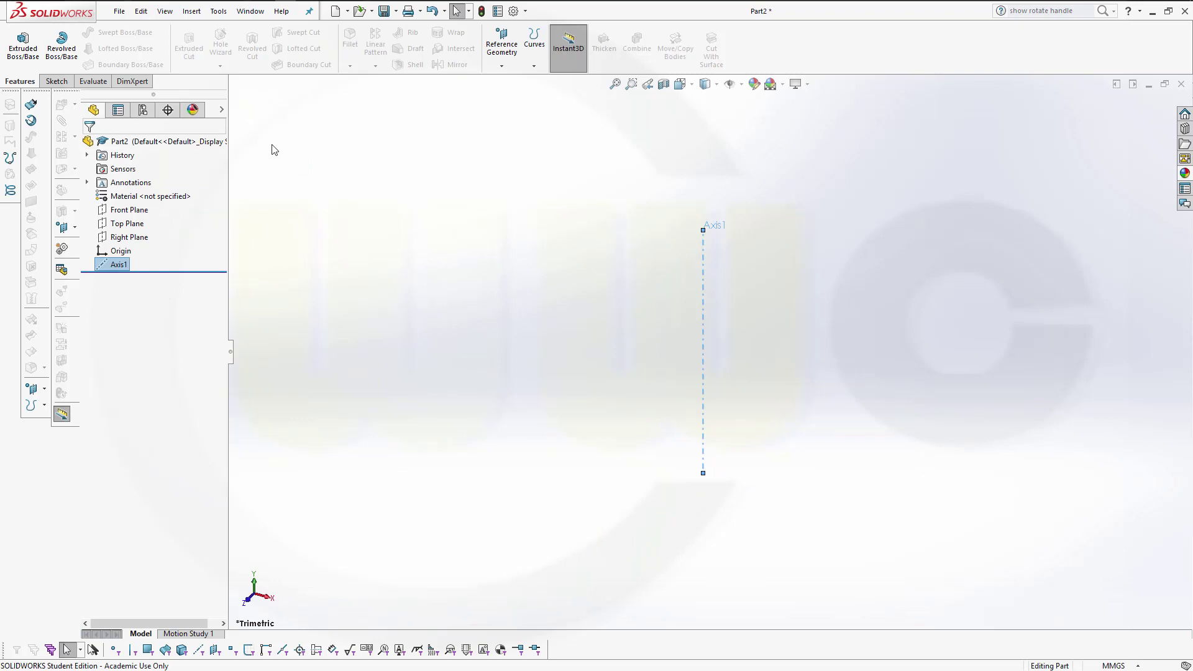
Step: Create a reference plane through Axis1 at 30 degrees to the Front Plane
{"action": "left_click", "coordinate": [502, 63]}
{"action": "left_click", "coordinate": [507, 81]}
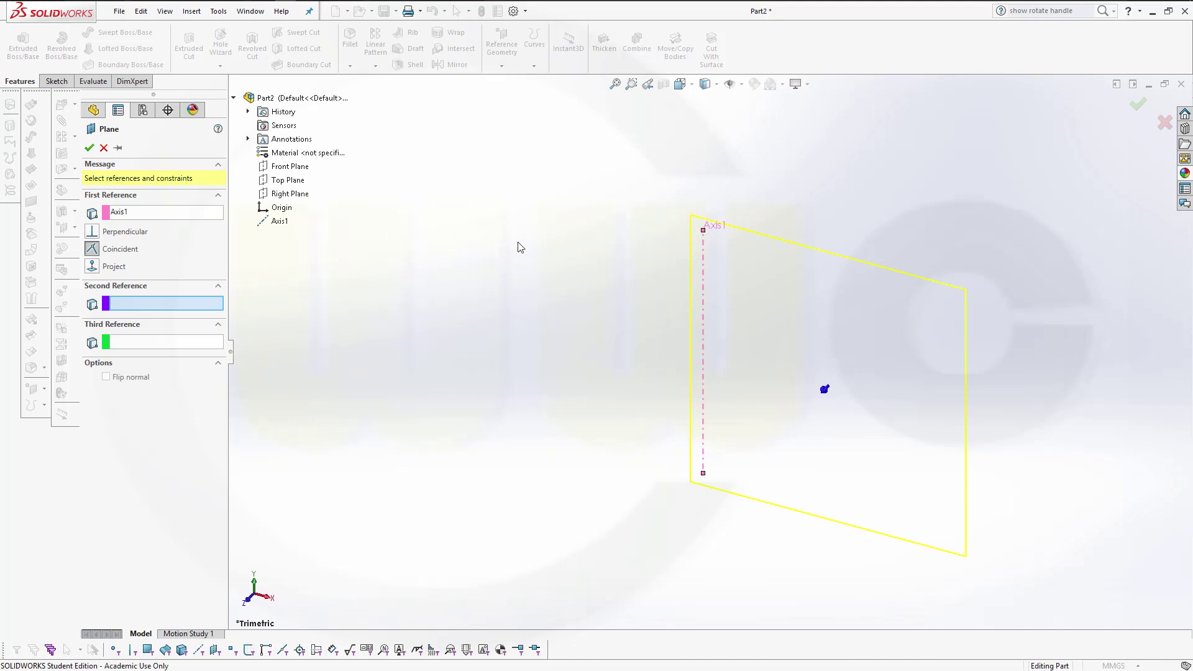
{"action": "left_click", "coordinate": [290, 167]}
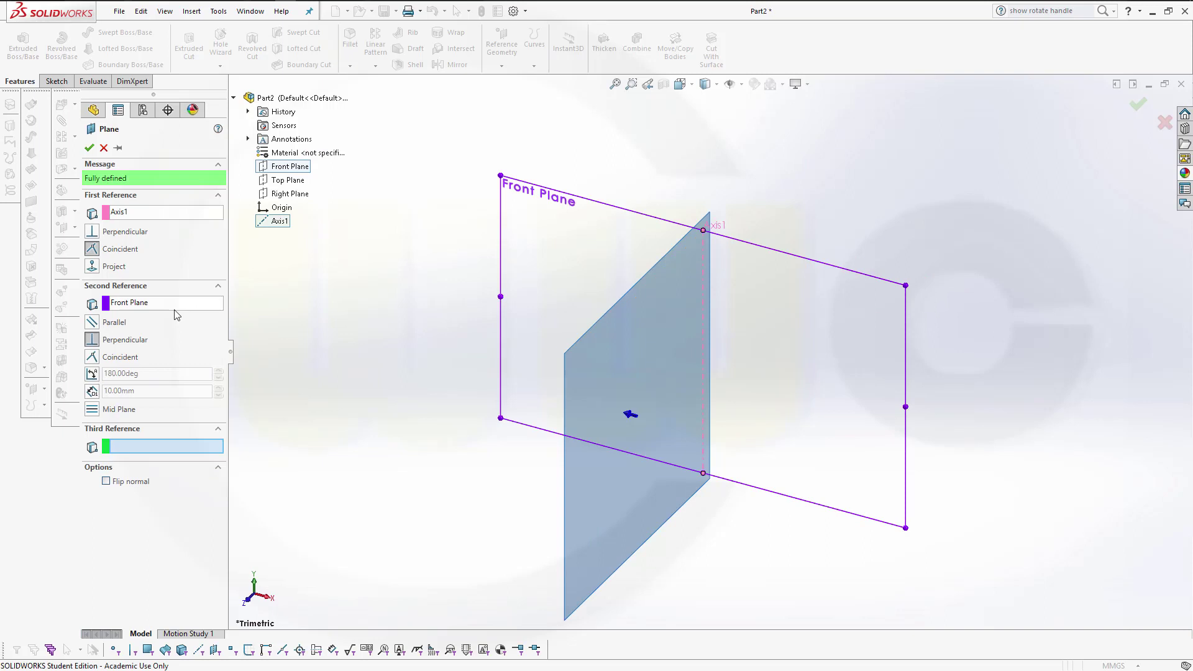
{"action": "left_click", "coordinate": [92, 374]}
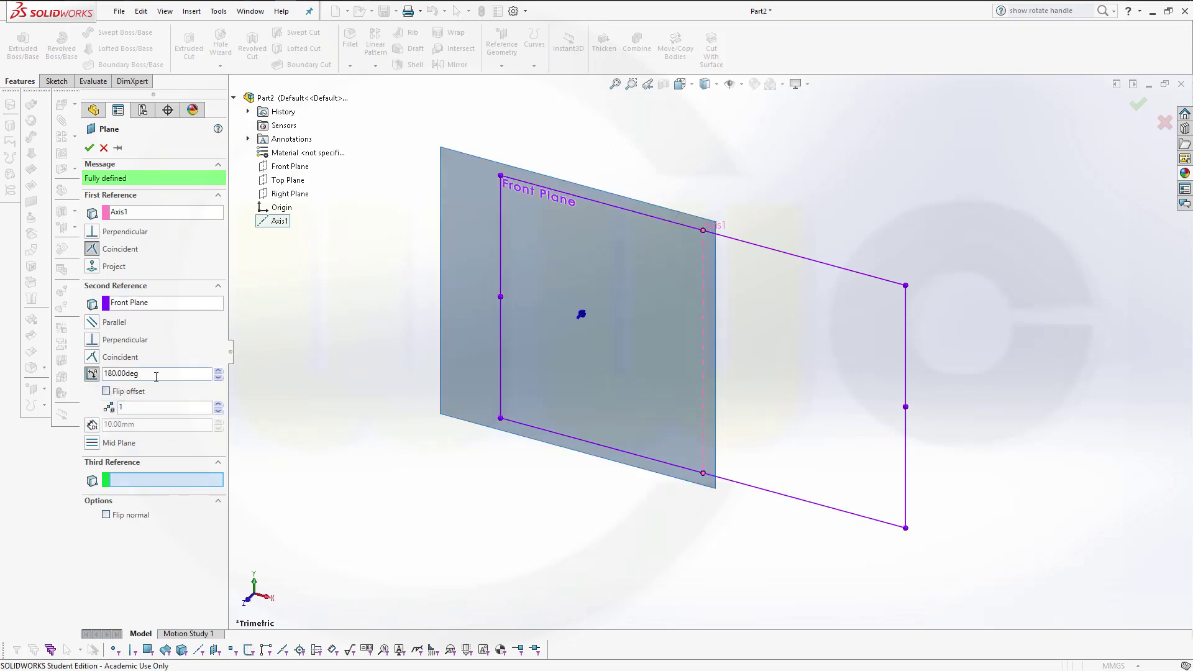
{"action": "type", "text": "30"}
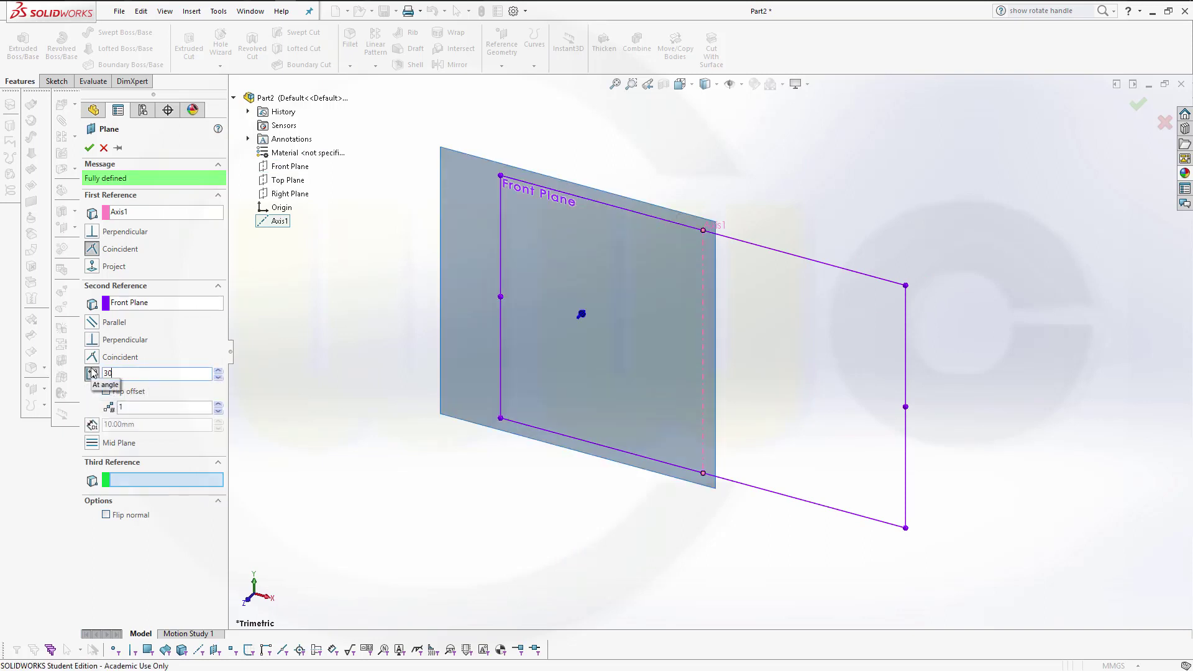
{"action": "key", "text": "Return"}
{"action": "left_click", "coordinate": [89, 148]}
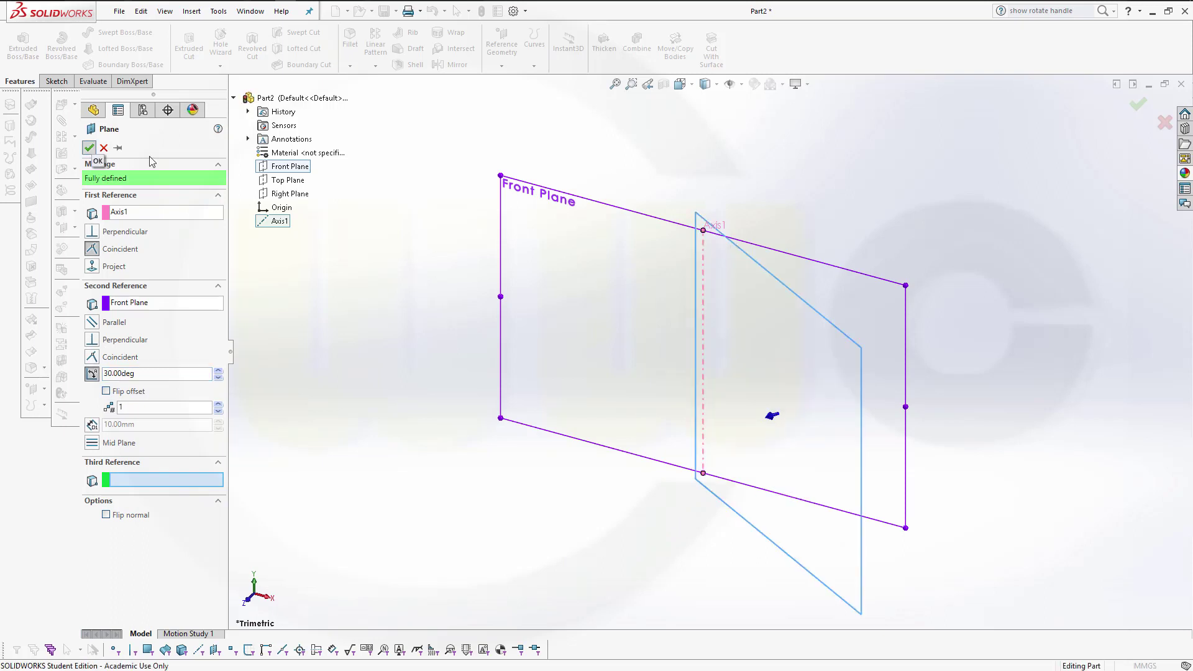
{"action": "left_click", "coordinate": [311, 185]}
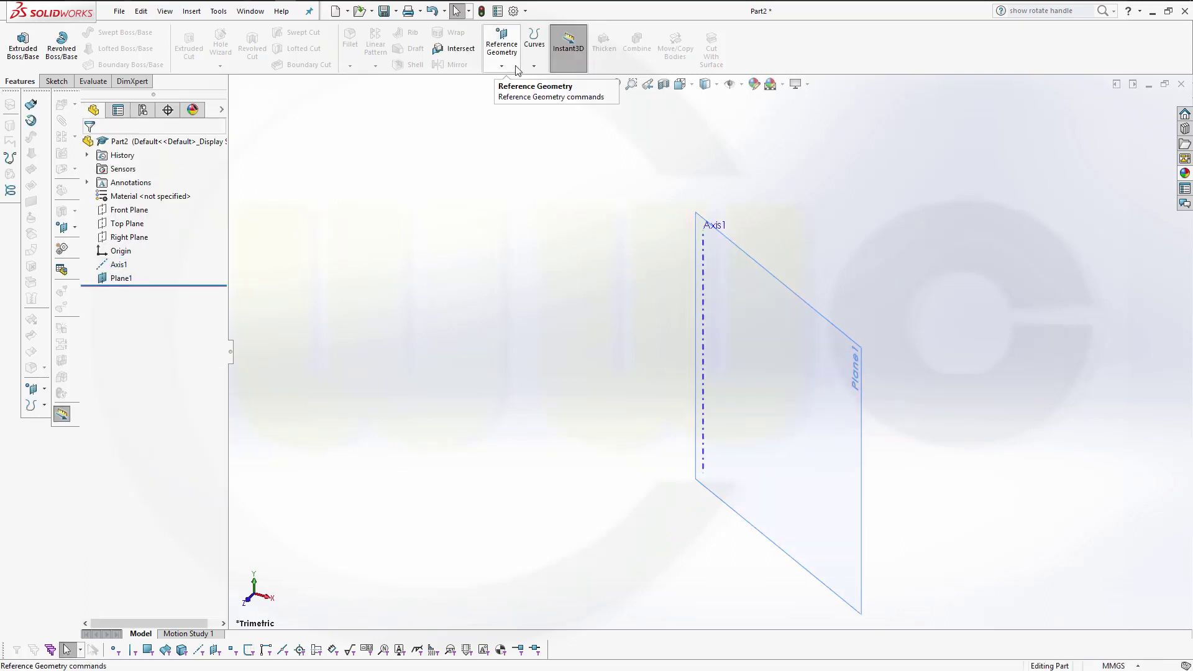
Step: Create a second reference plane through Axis1 at an angle of 90 degrees to the Front Plane
{"action": "left_click", "coordinate": [505, 49]}
{"action": "left_click", "coordinate": [512, 81]}
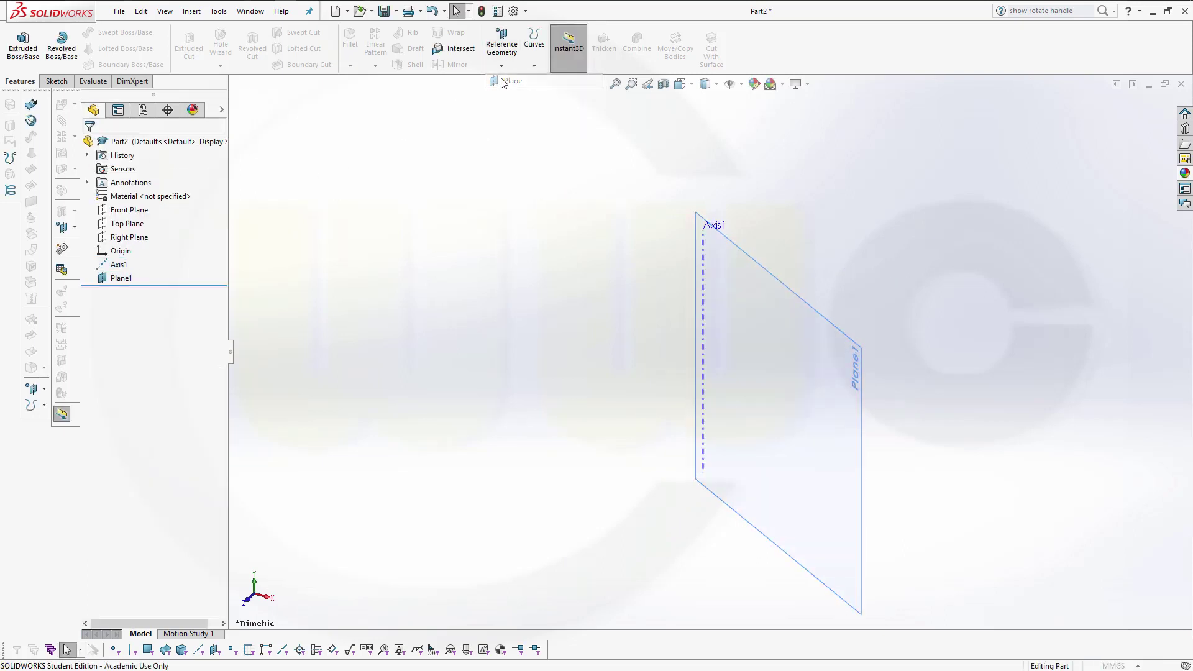
{"action": "left_click", "coordinate": [704, 290]}
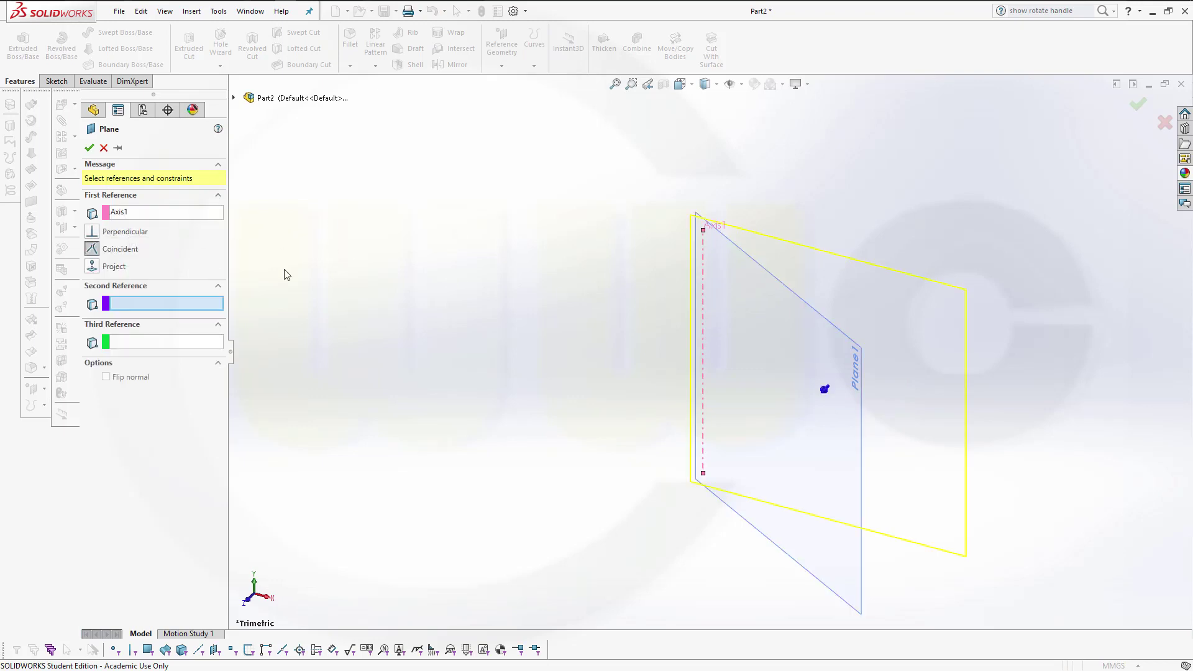
{"action": "left_click", "coordinate": [233, 97]}
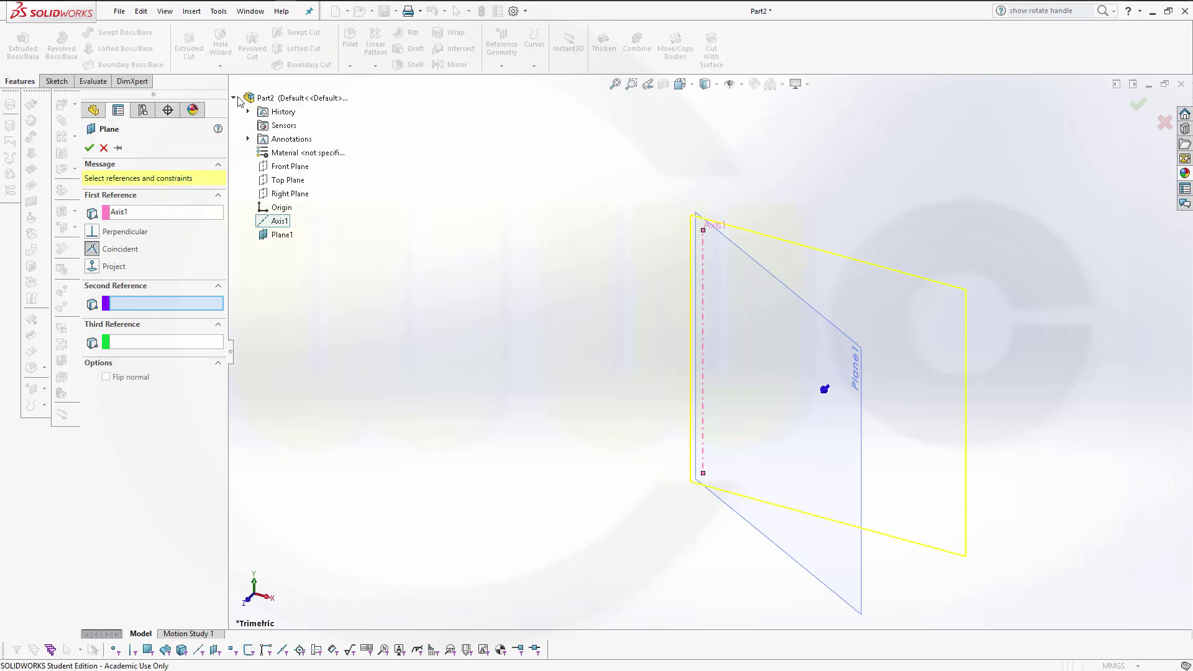
{"action": "left_click", "coordinate": [305, 168]}
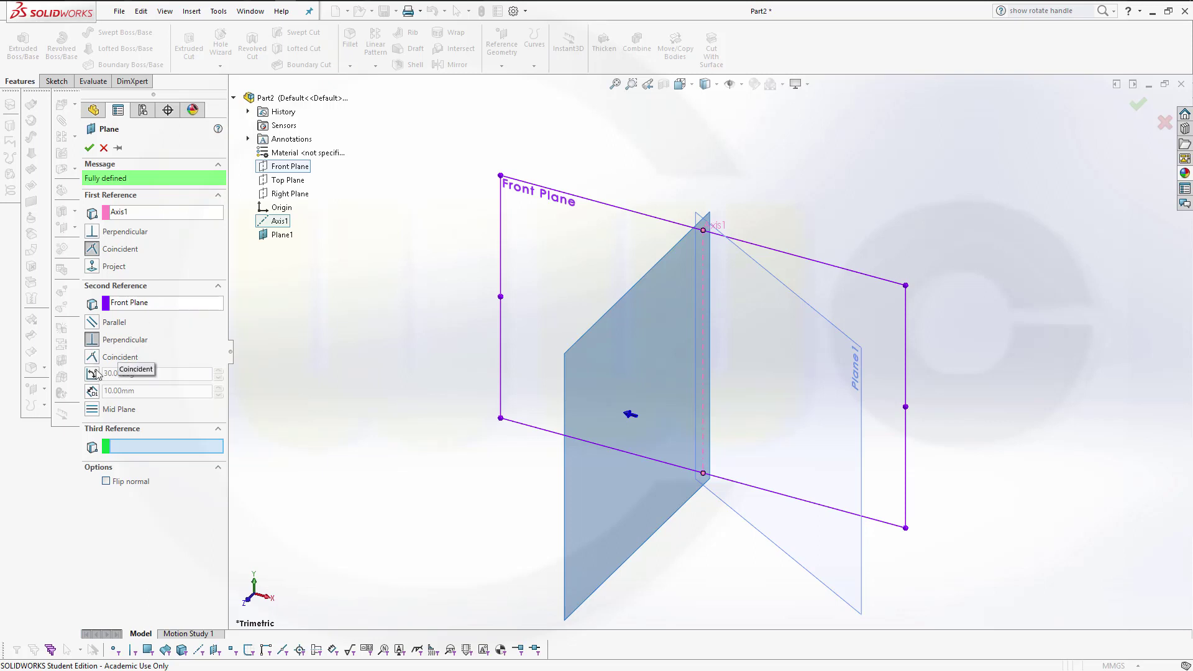
{"action": "left_click", "coordinate": [140, 373]}
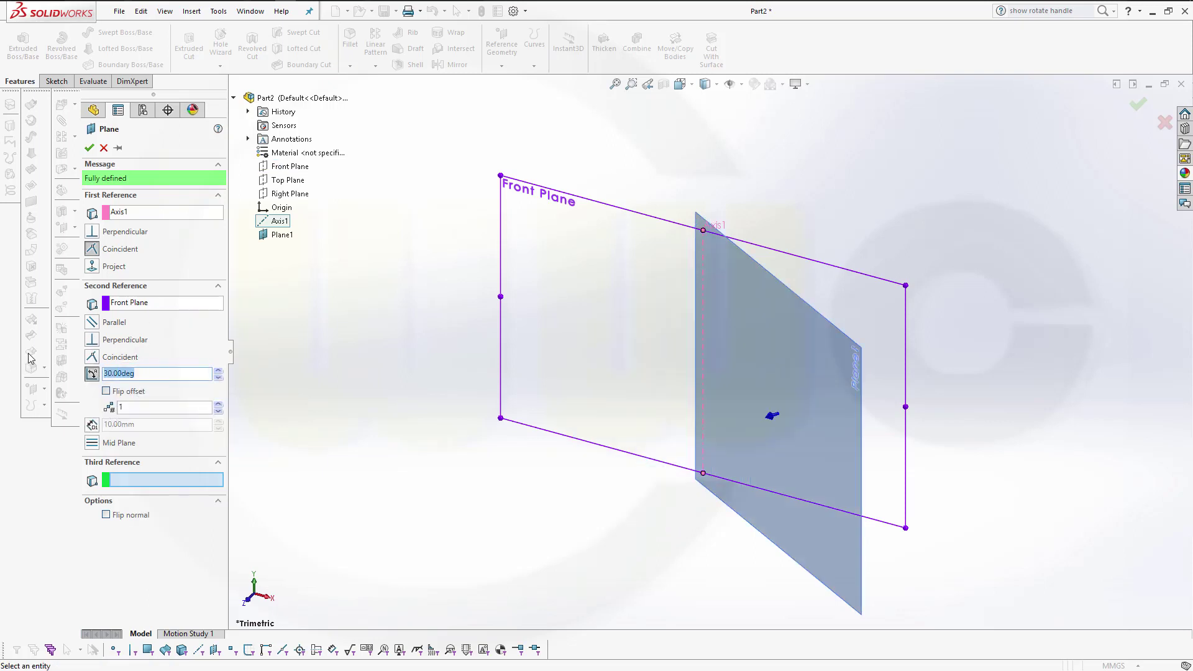
{"action": "key", "text": "Return"}
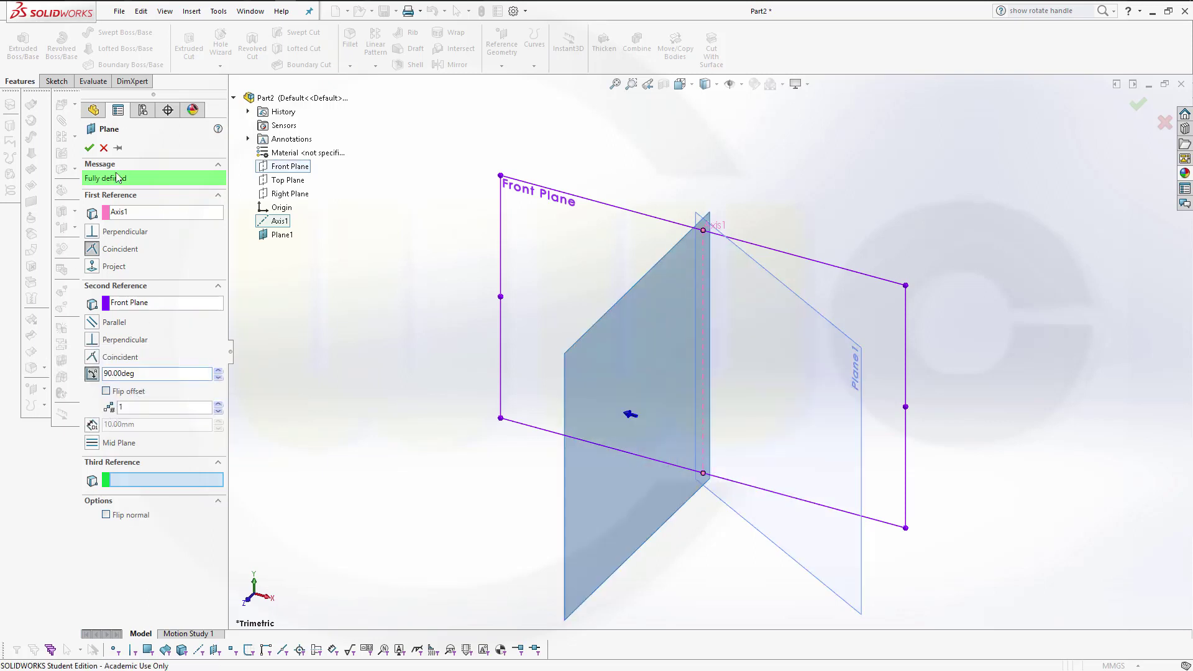
{"action": "left_click", "coordinate": [89, 147]}
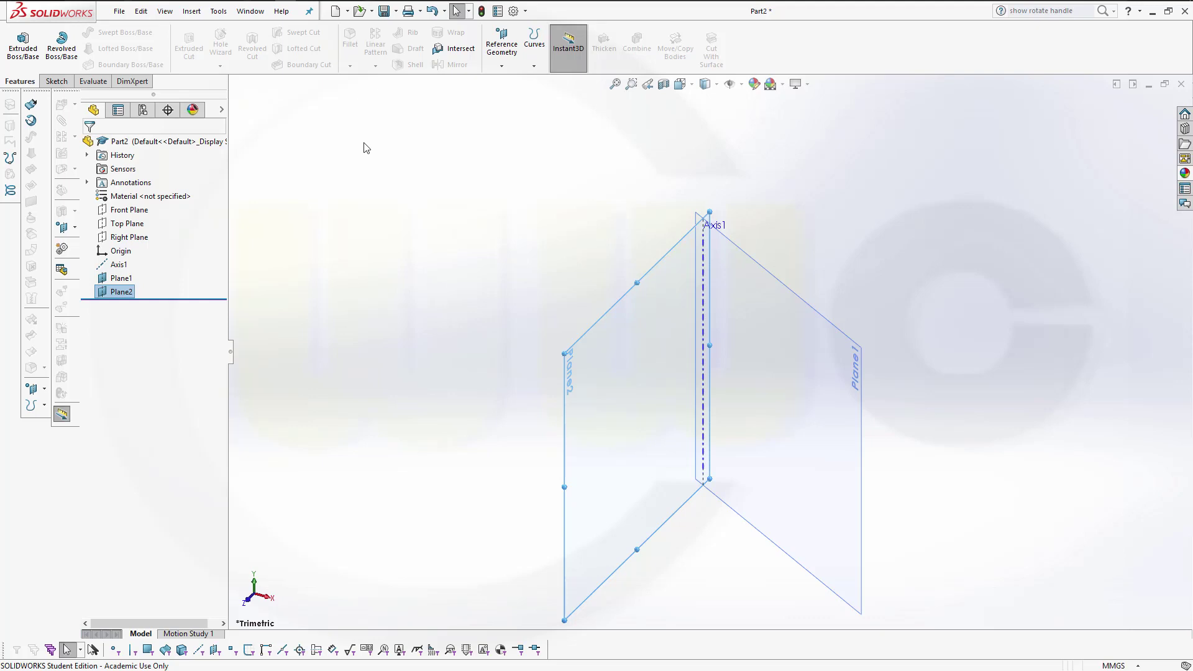
{"action": "left_click", "coordinate": [373, 160]}
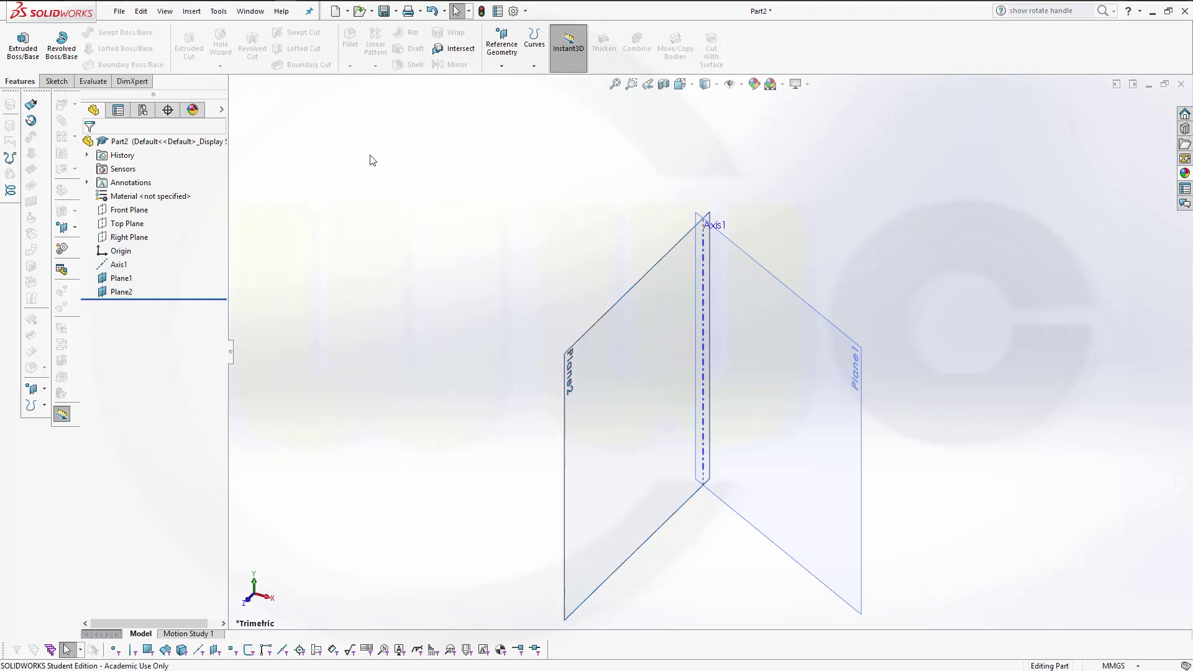
Step: Create a third reference plane through Axis1 at an angle of 150 degrees to the Front Plane
{"action": "left_click", "coordinate": [501, 64]}
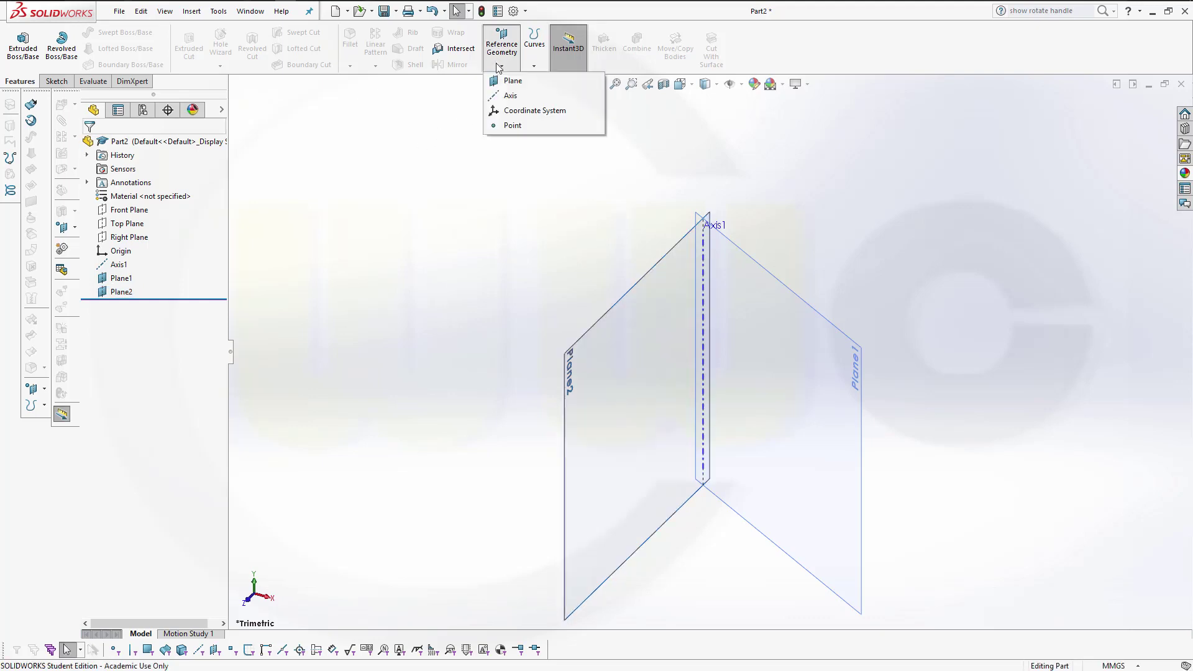
{"action": "left_click", "coordinate": [511, 81]}
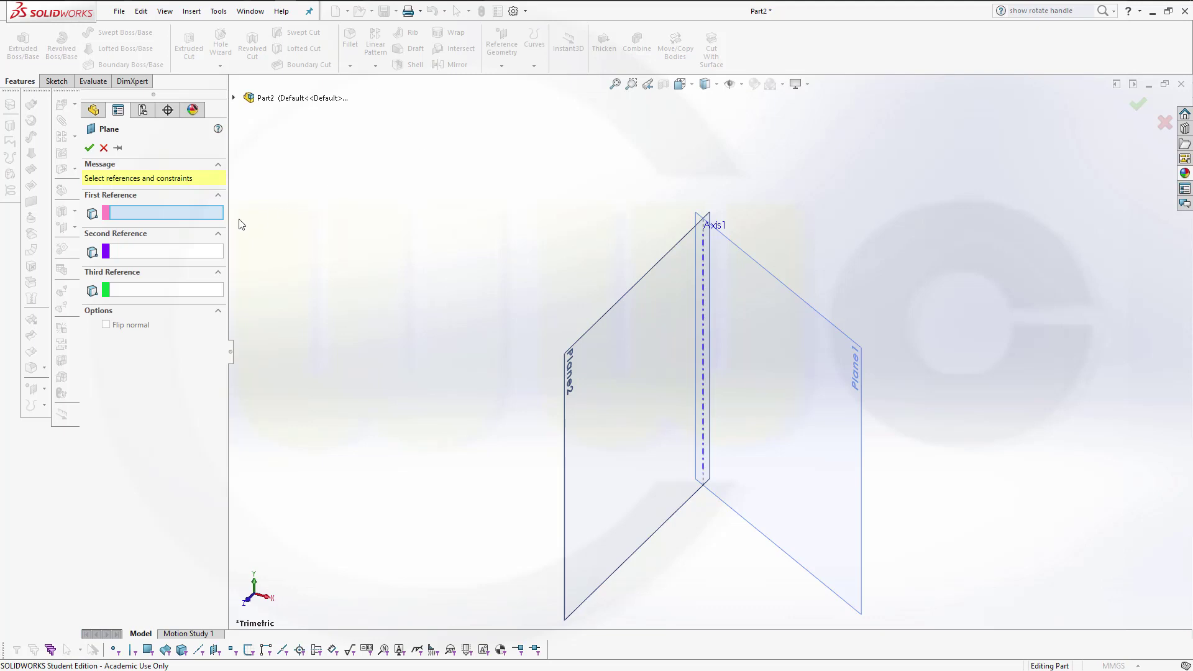
{"action": "left_click", "coordinate": [705, 304]}
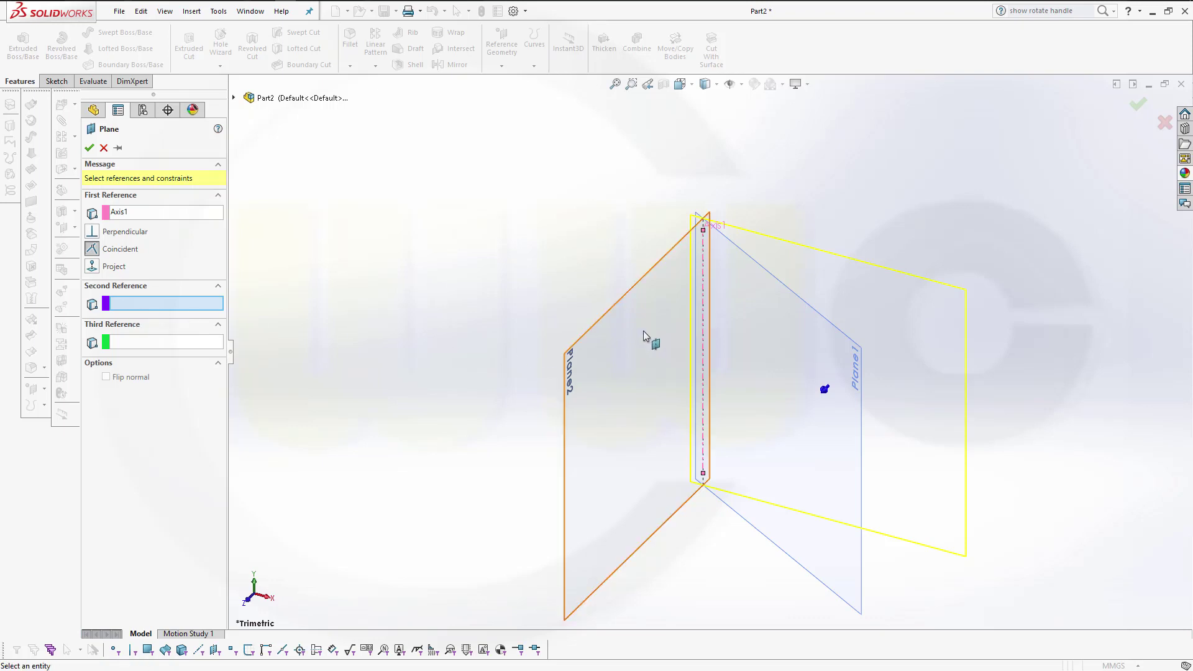
{"action": "left_click", "coordinate": [234, 98]}
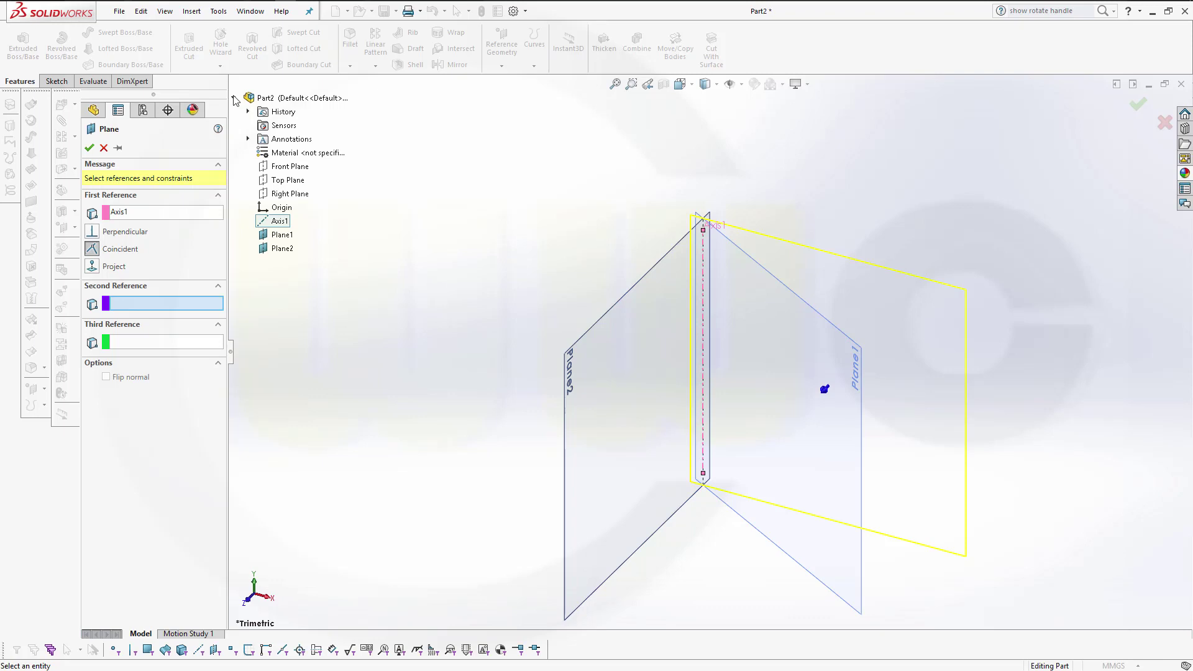
{"action": "left_click", "coordinate": [290, 166]}
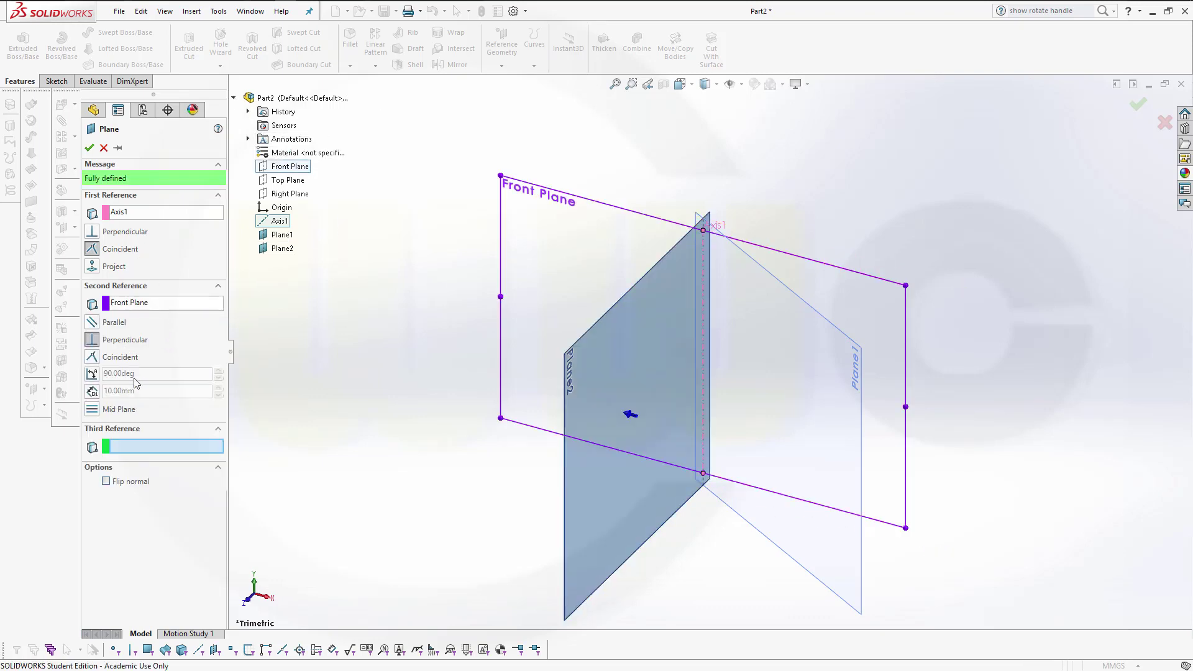
{"action": "left_click", "coordinate": [92, 374]}
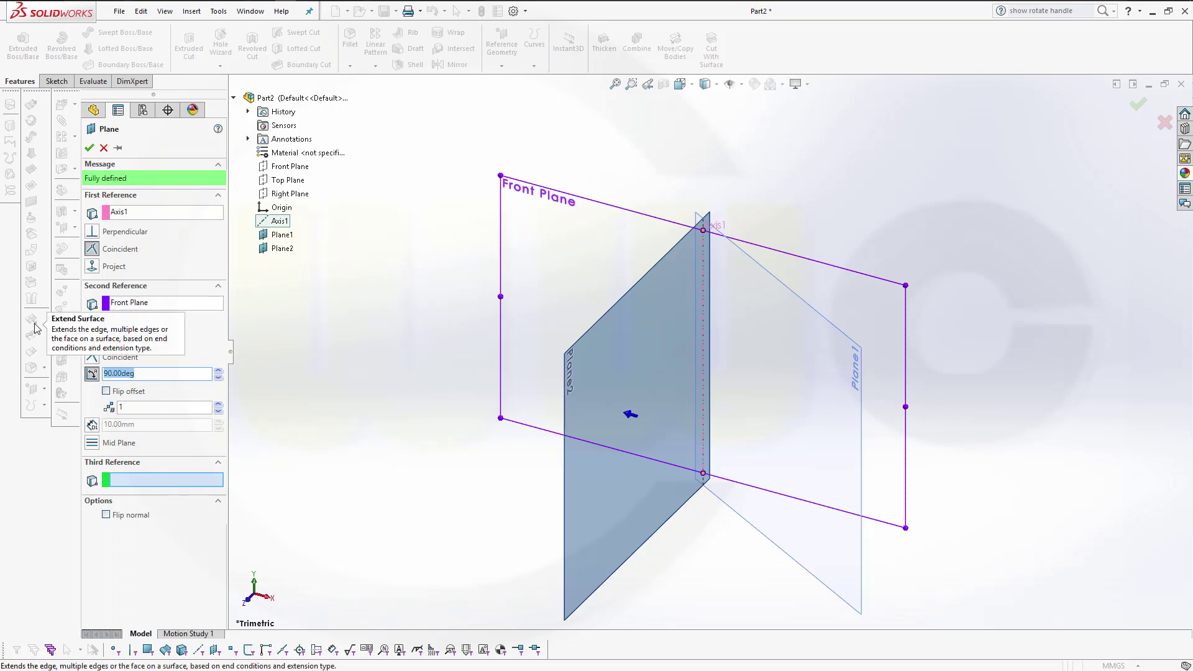
{"action": "type", "text": "150"}
{"action": "key", "text": "Return"}
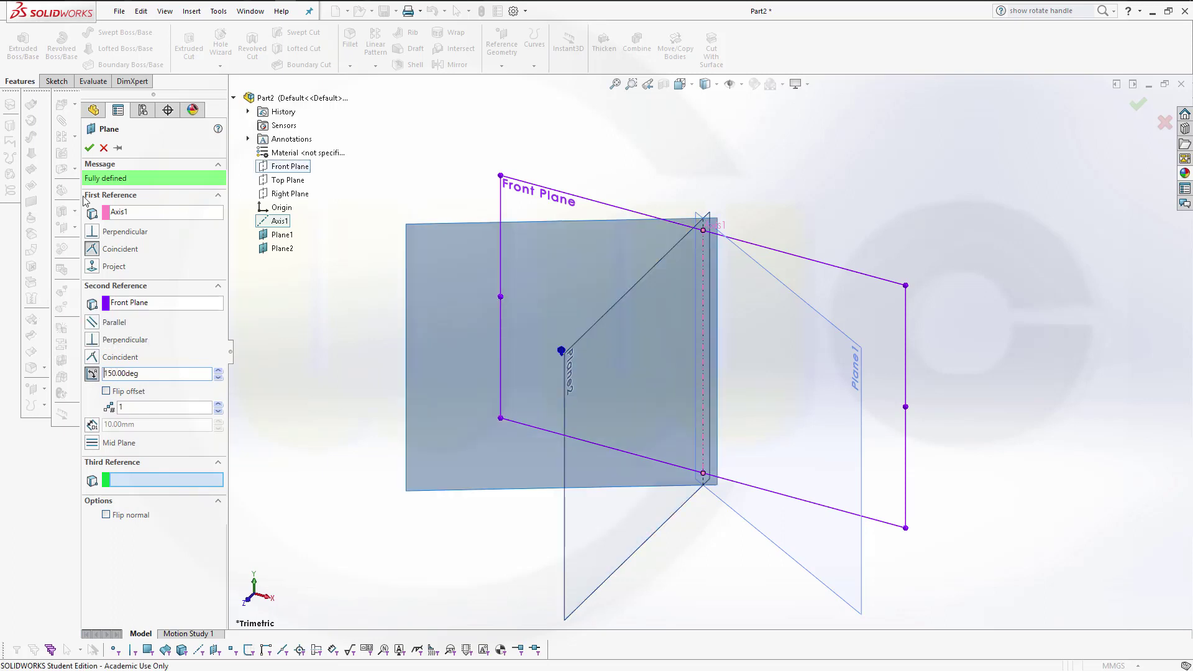
{"action": "left_click", "coordinate": [89, 148]}
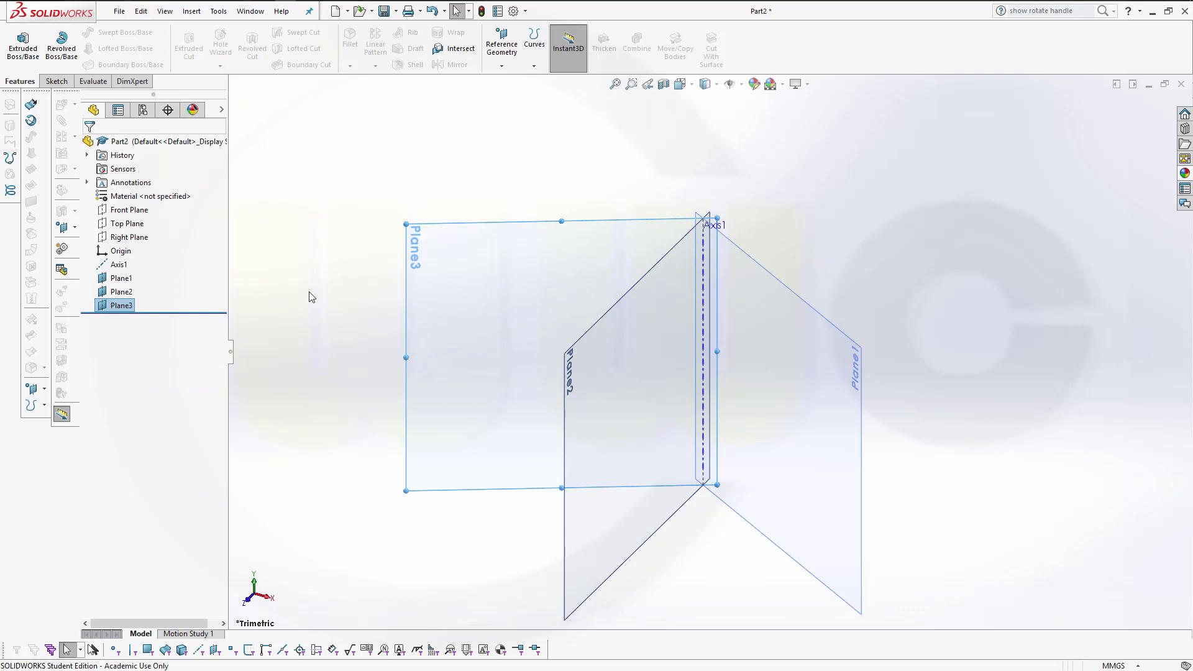
{"action": "left_click", "coordinate": [288, 303]}
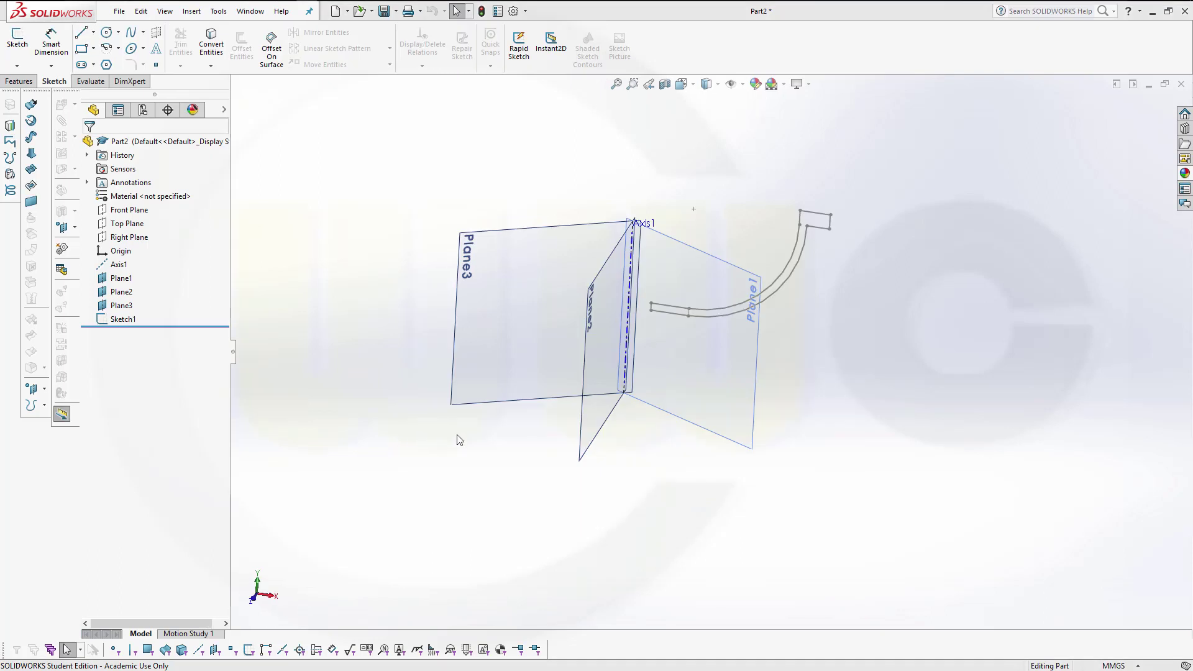
Step: Copy Sketch1 and paste the profile onto Plane1
{"action": "mouse_move", "coordinate": [458, 436]}
{"action": "middle_mouse_down"}
{"action": "mouse_move", "coordinate": [463, 458]}
{"action": "mouse_move", "coordinate": [454, 444]}
{"action": "middle_mouse_up"}
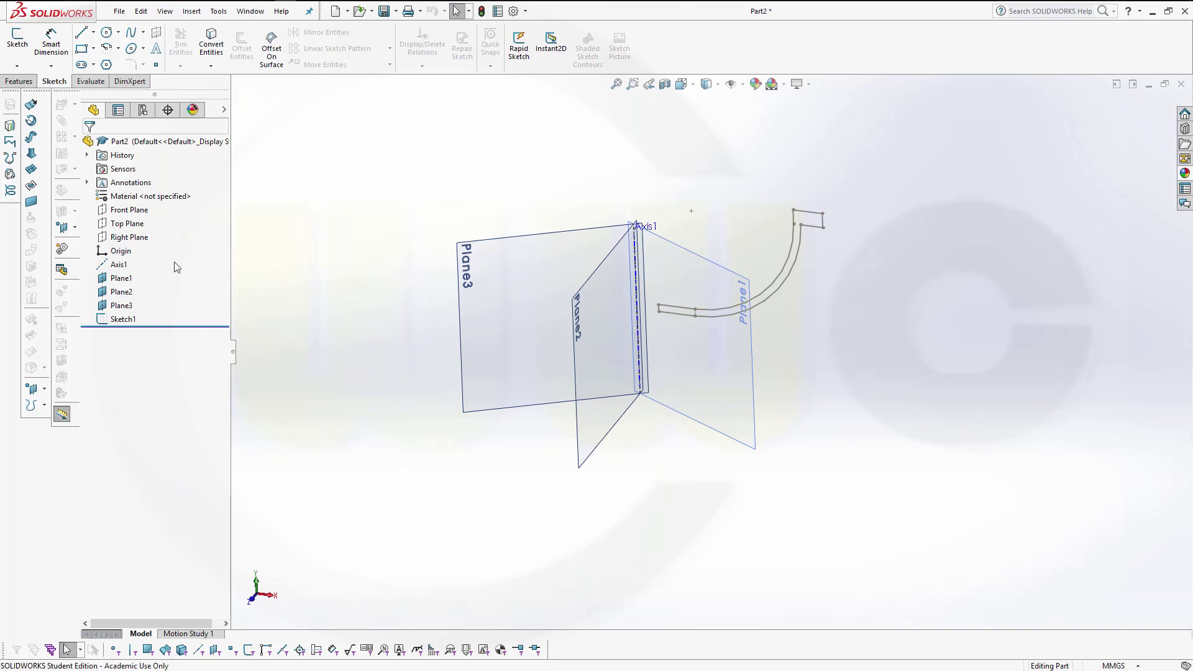
{"action": "double_click", "coordinate": [125, 319]}
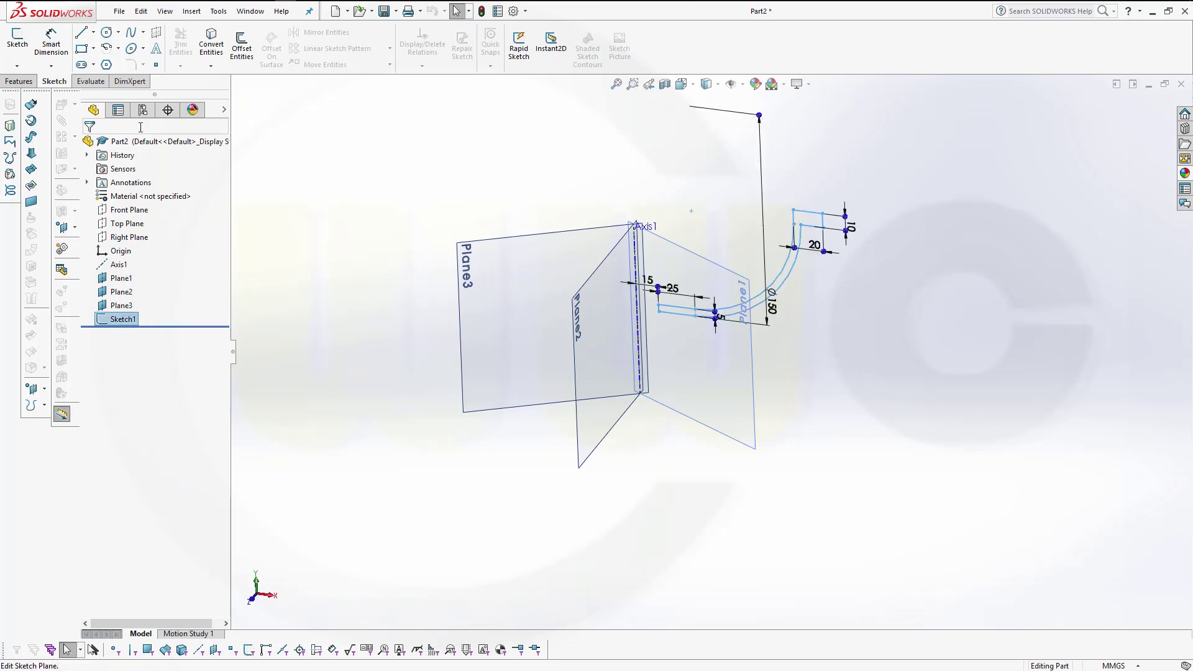
{"action": "left_click", "coordinate": [142, 11]}
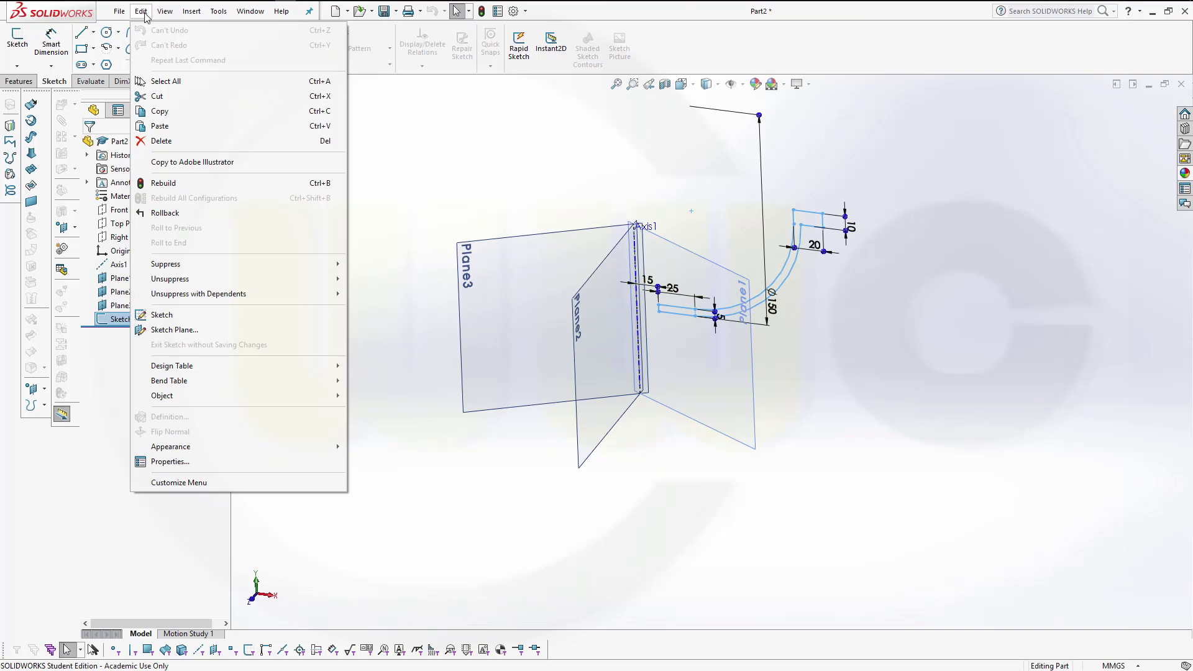
{"action": "left_click", "coordinate": [180, 111]}
{"action": "left_click", "coordinate": [122, 279]}
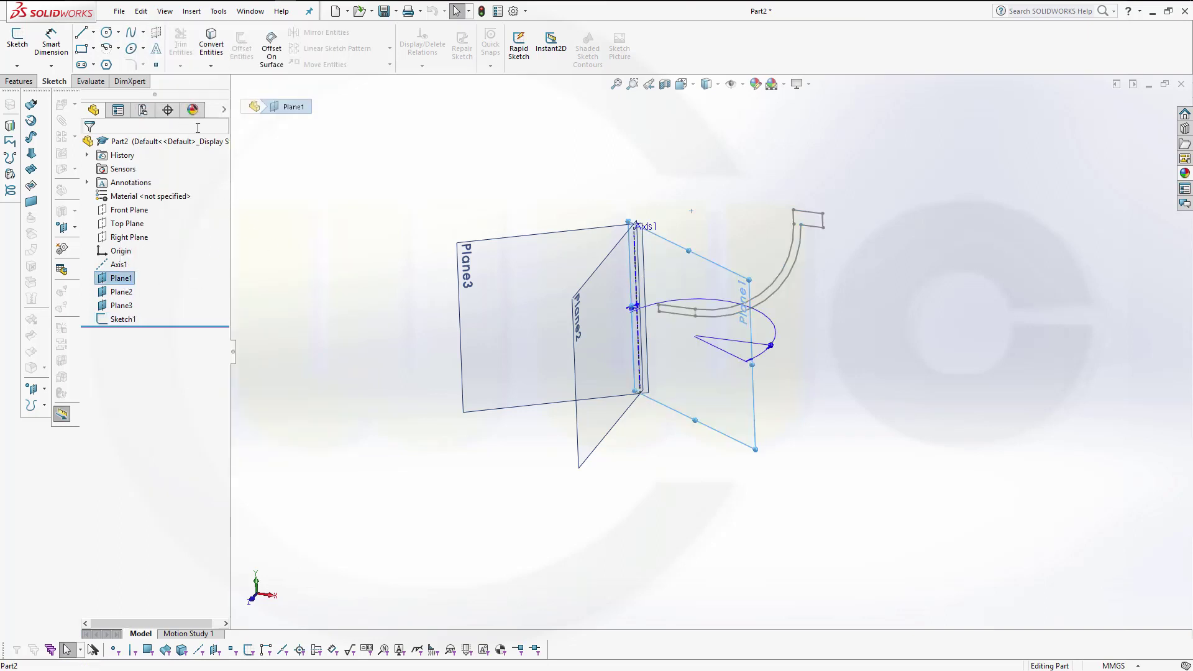
{"action": "left_click", "coordinate": [142, 11]}
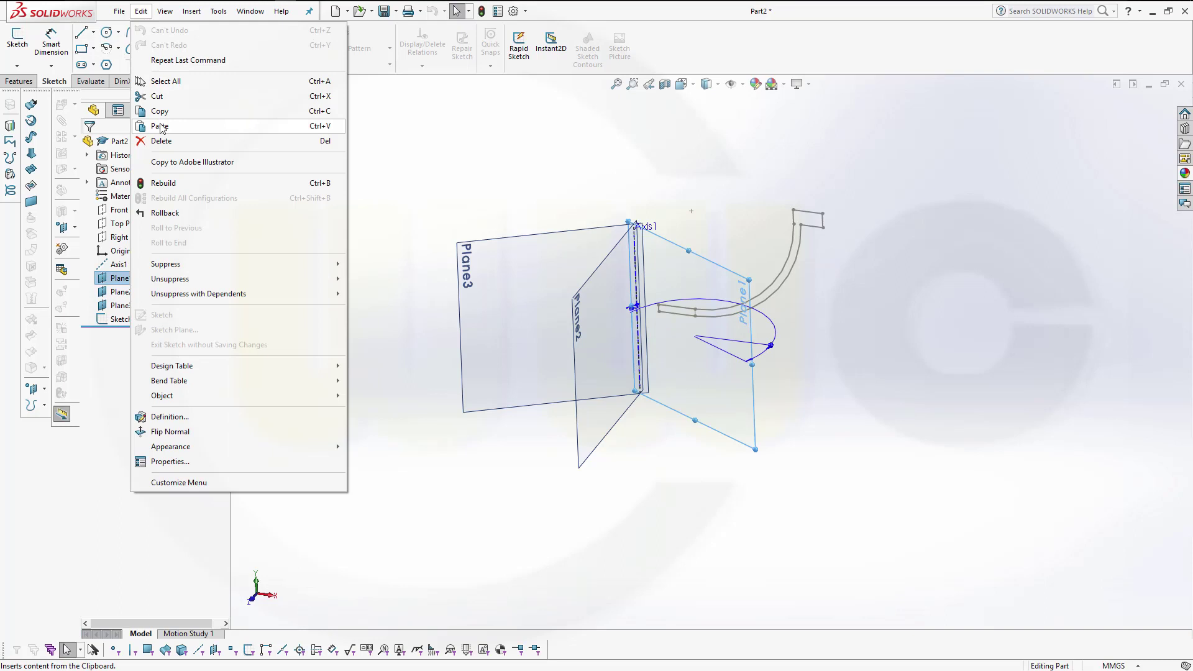
{"action": "left_click", "coordinate": [205, 126]}
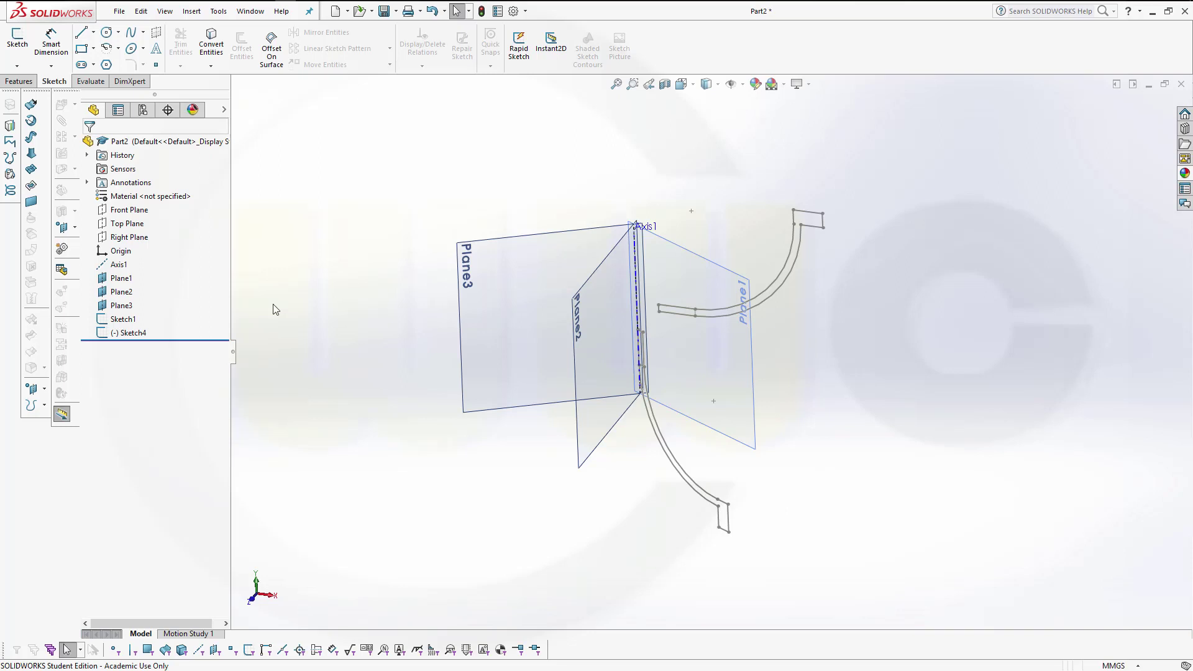
Step: Paste further copies of the profile sketch onto Plane2, Plane3 and the Front Plane
{"action": "left_click", "coordinate": [121, 291]}
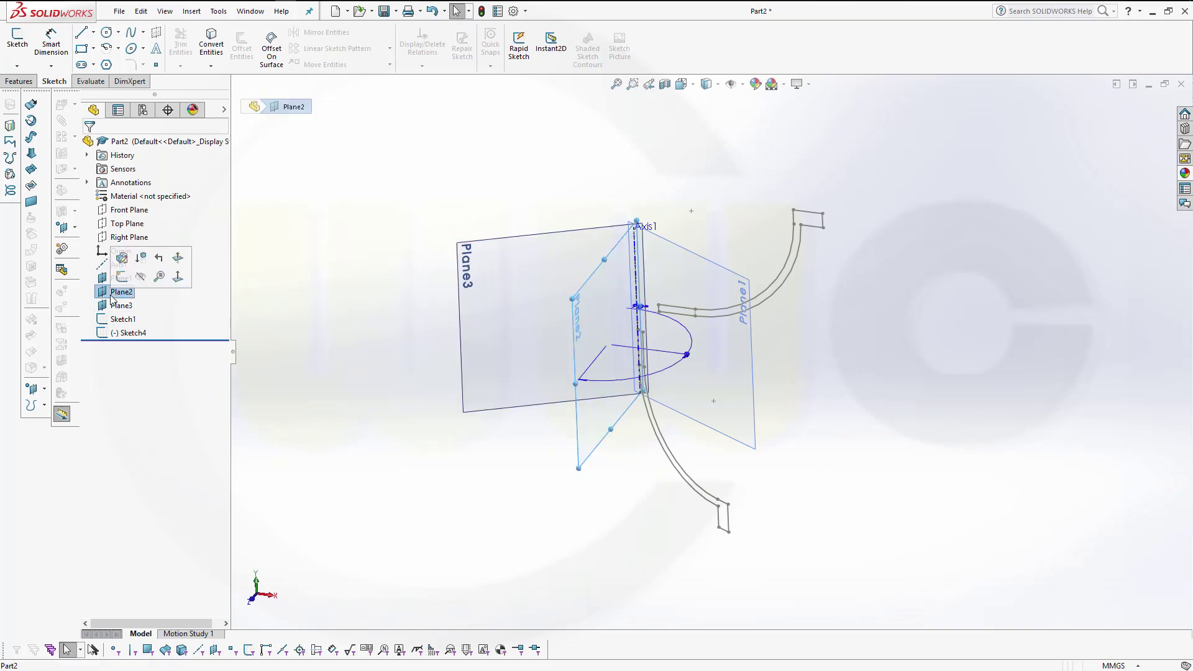
{"action": "key", "text": "ctrl+v"}
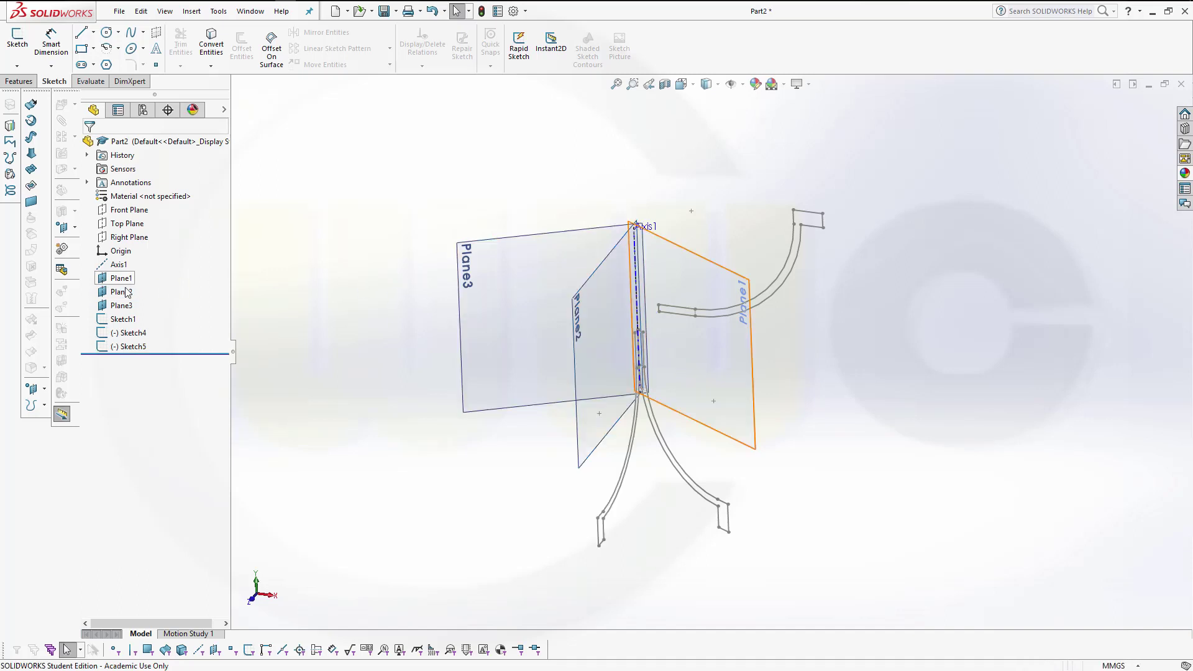
{"action": "left_click", "coordinate": [124, 306]}
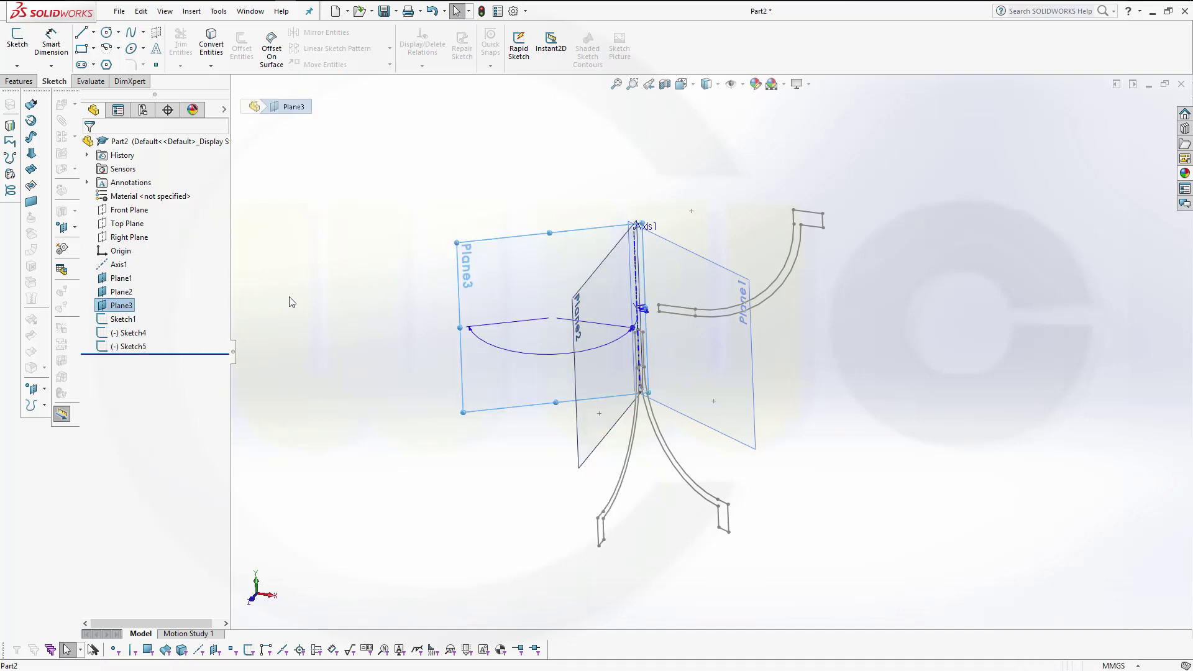
{"action": "key", "text": "ctrl+v"}
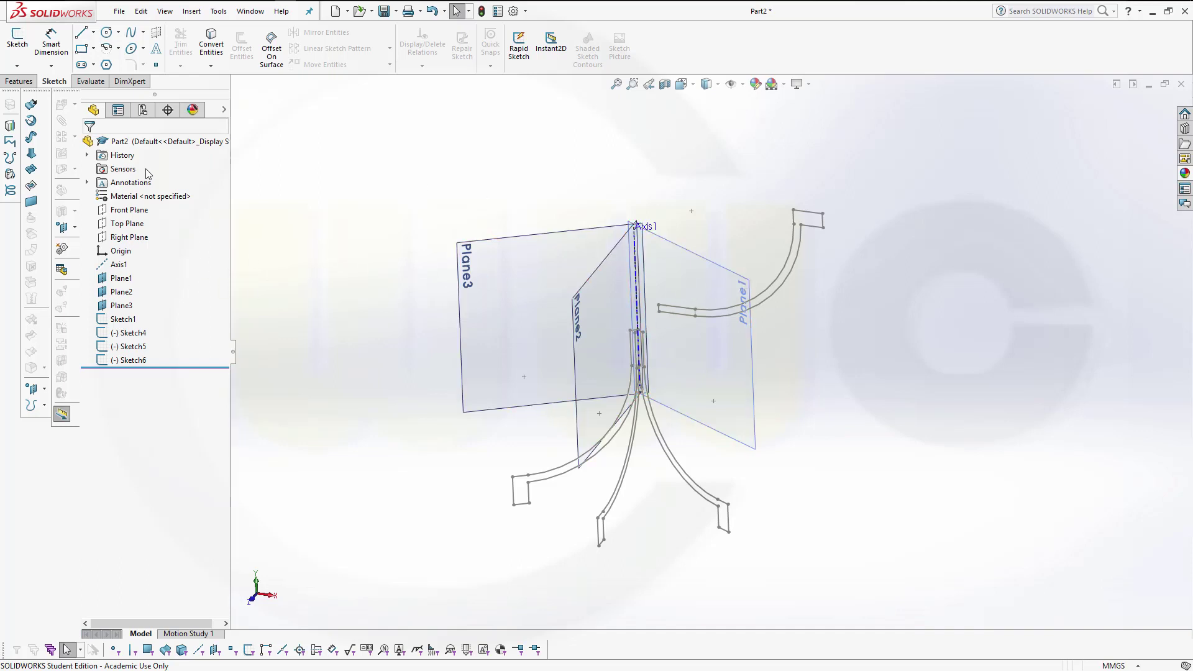
{"action": "left_click", "coordinate": [129, 210]}
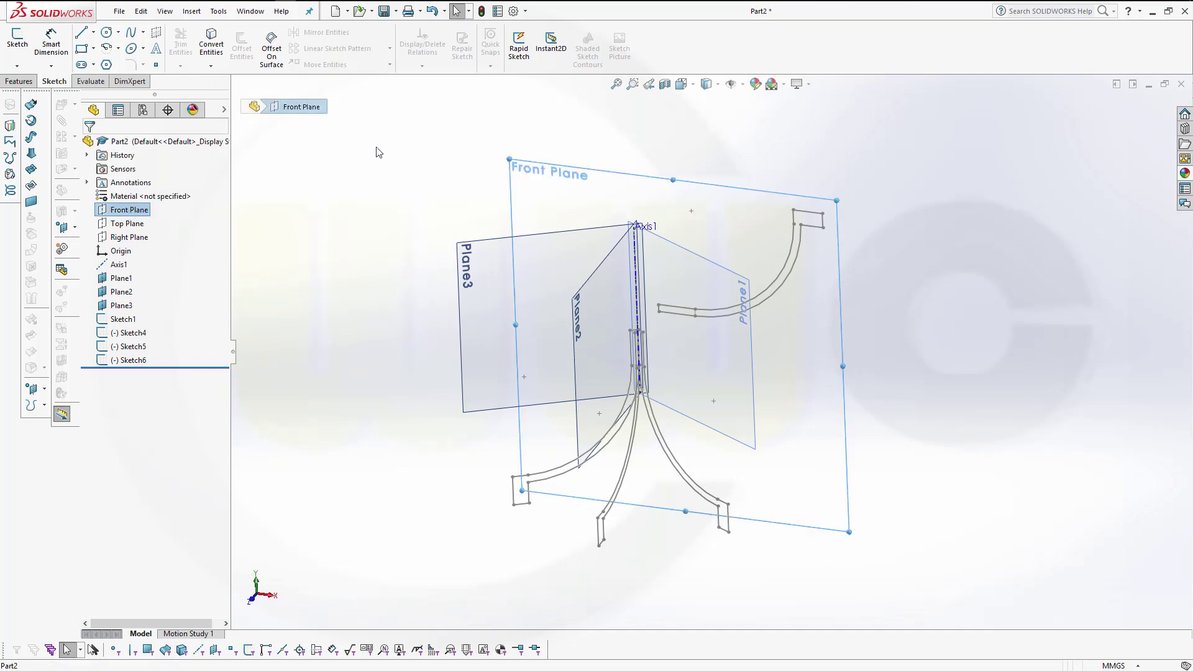
{"action": "key", "text": "ctrl+v"}
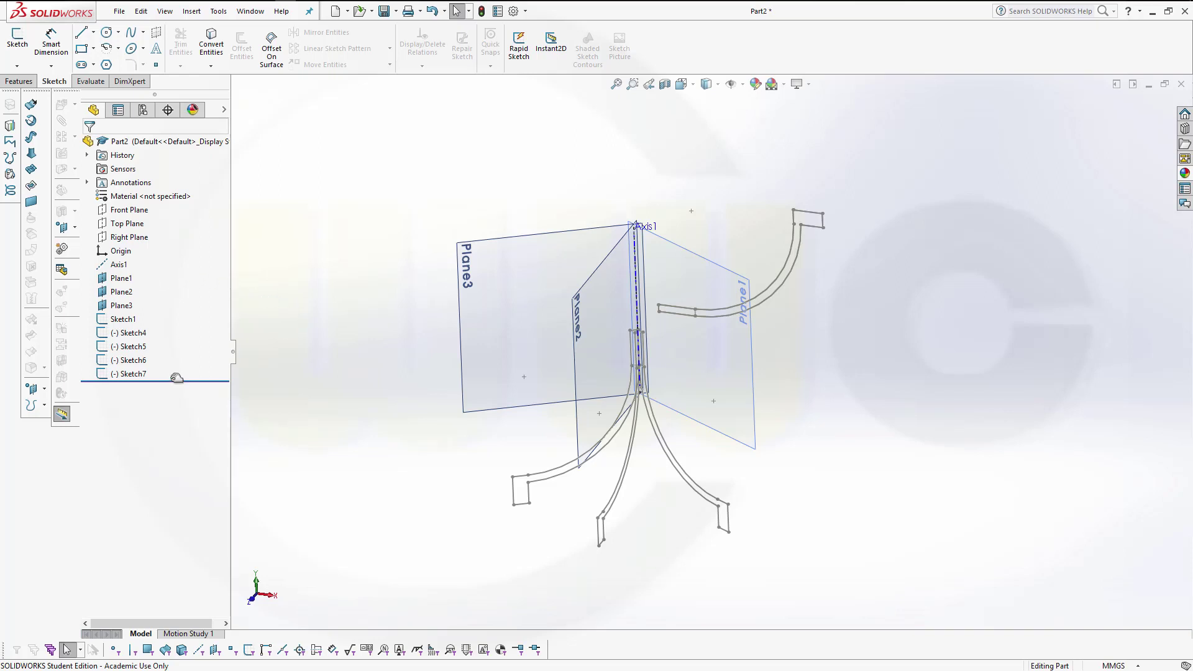
Step: Roll the model back to before Sketch1, add a reference point where Axis1 intersects the Top Plane, and roll forward past all sketches
{"action": "left_click_drag", "start_coordinate": [178, 379], "coordinate": [176, 313]}
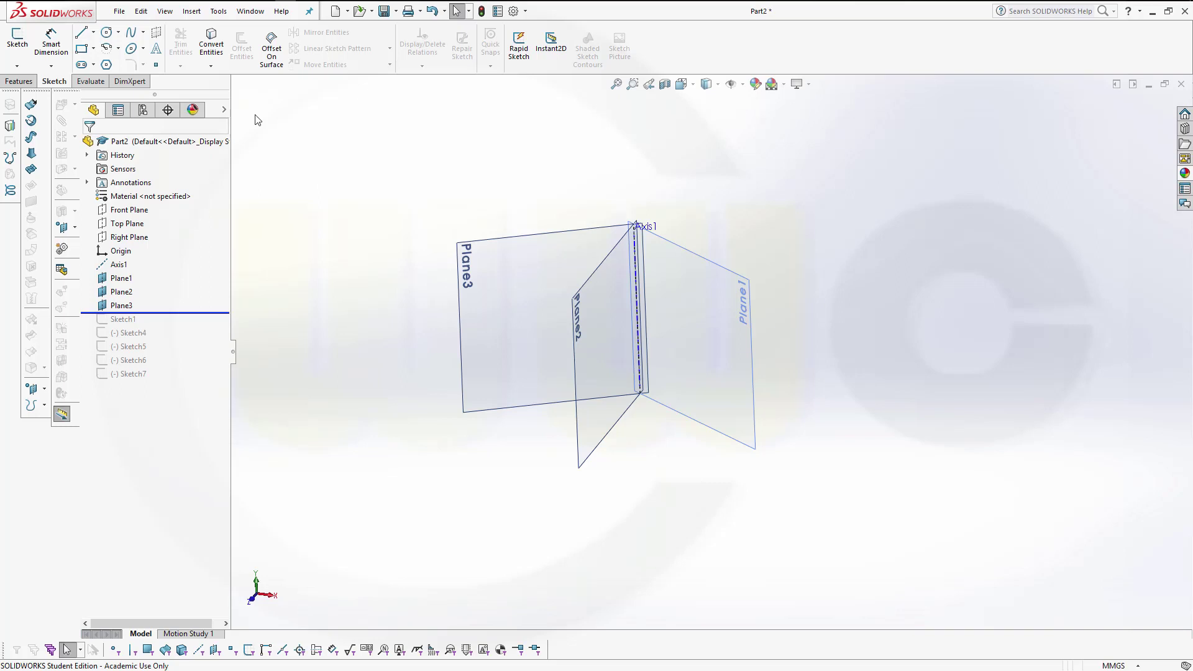
{"action": "left_click", "coordinate": [19, 82]}
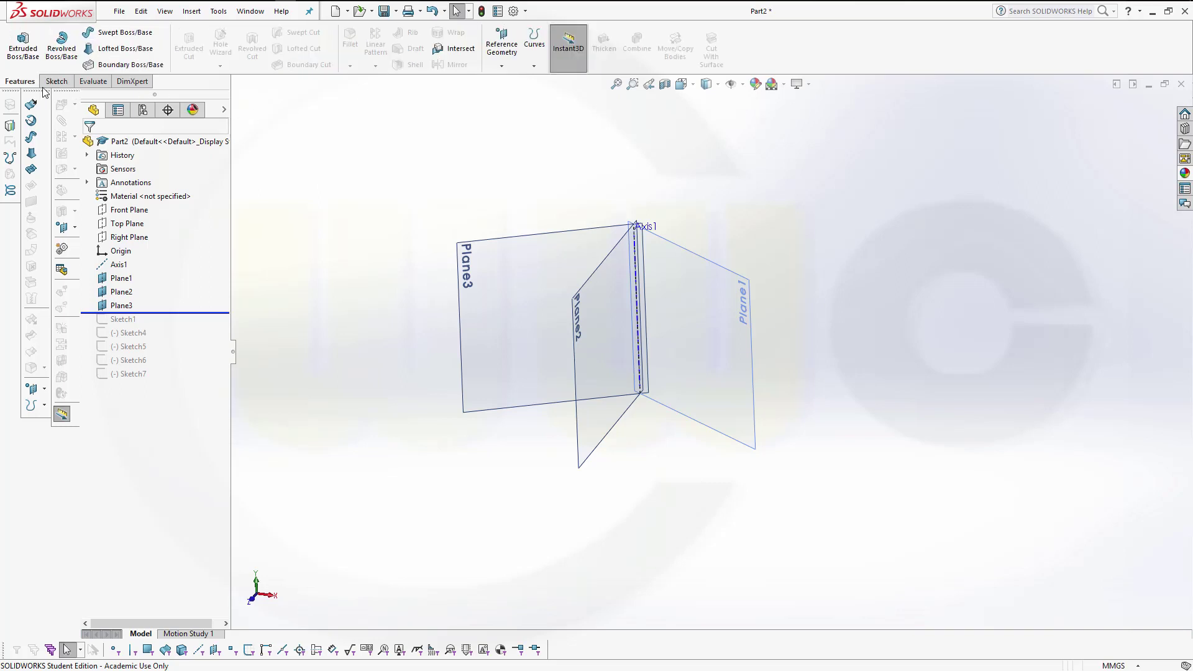
{"action": "left_click", "coordinate": [501, 65]}
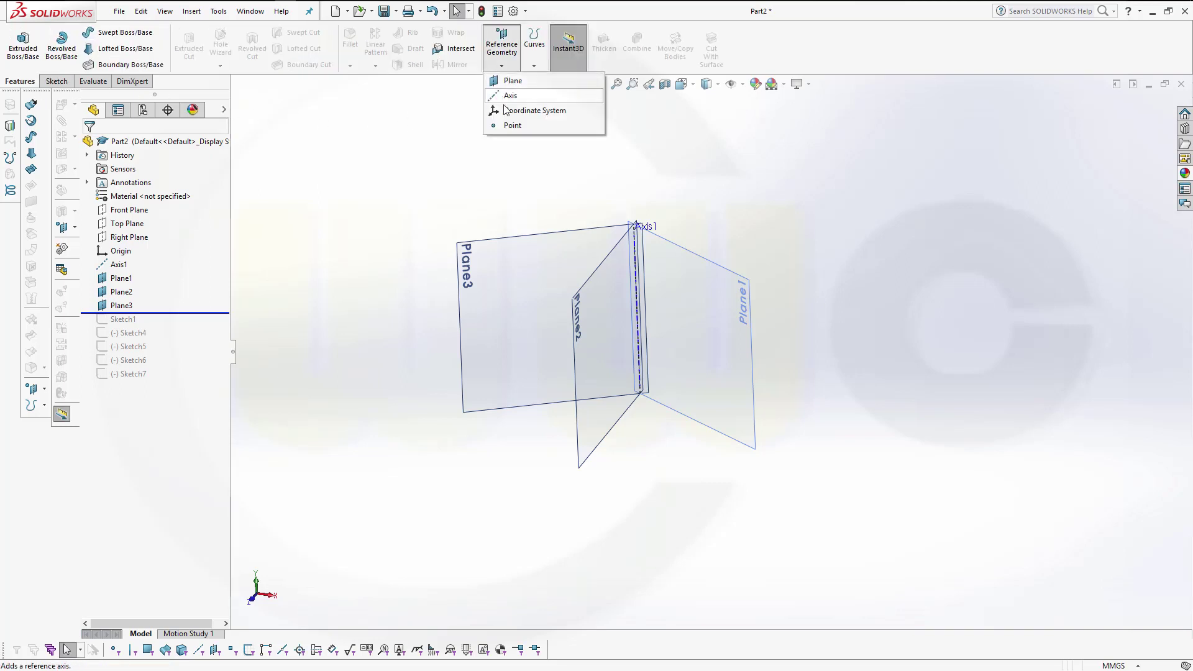
{"action": "left_click", "coordinate": [500, 125]}
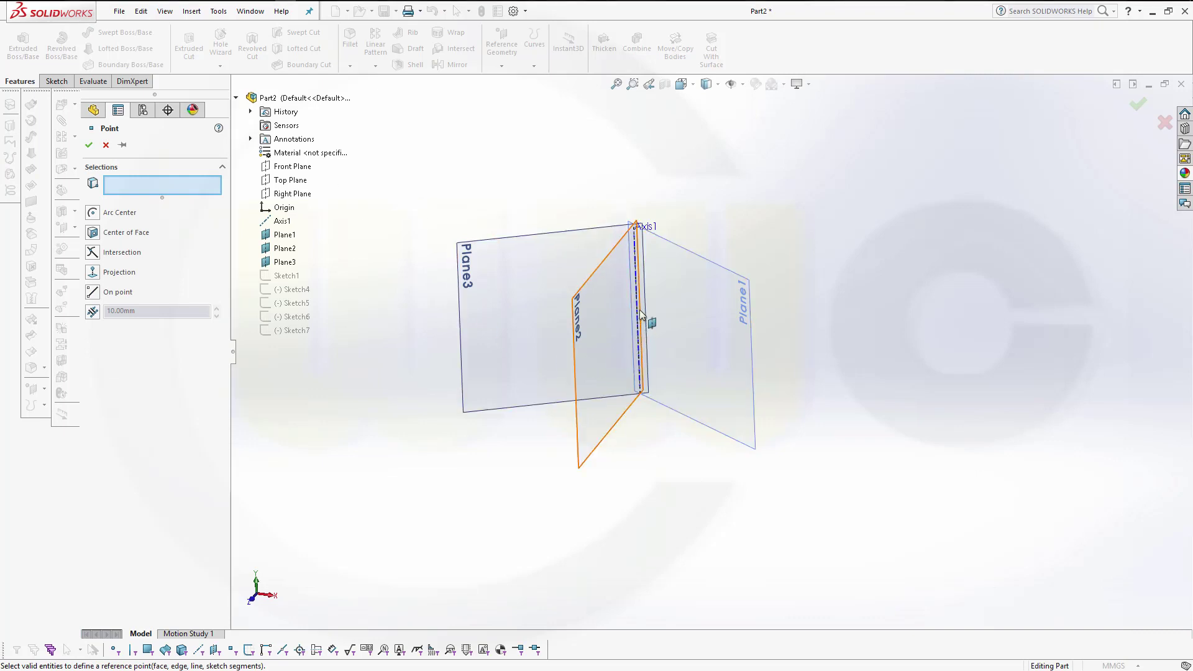
{"action": "left_click", "coordinate": [282, 221]}
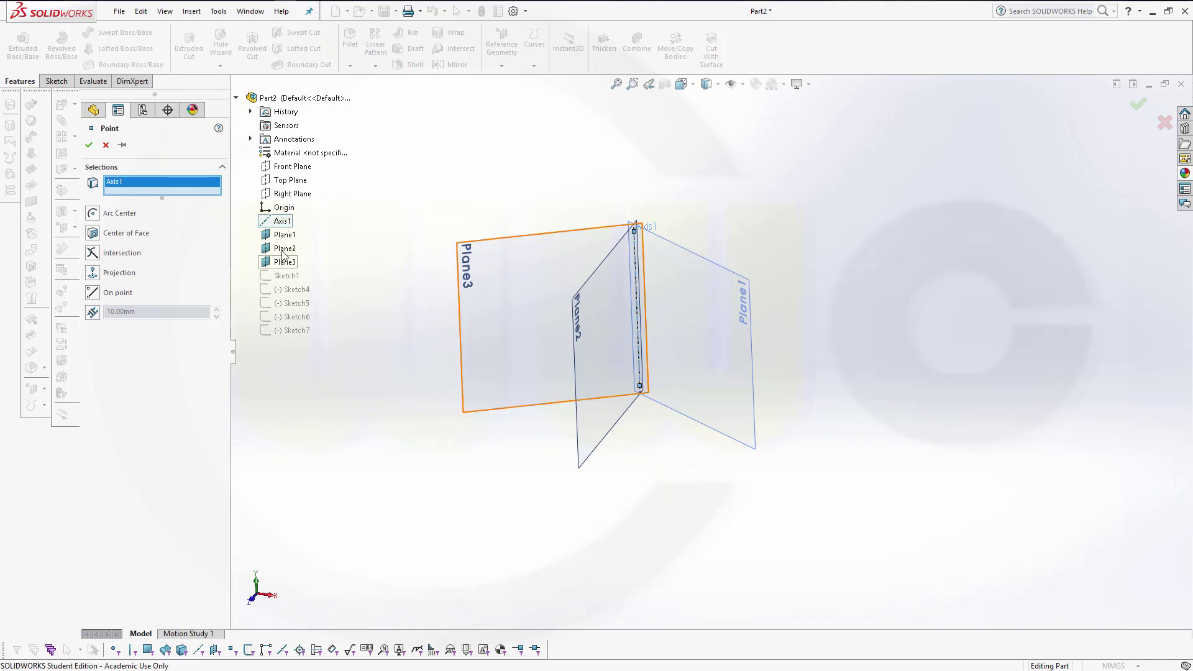
{"action": "left_click", "coordinate": [289, 180]}
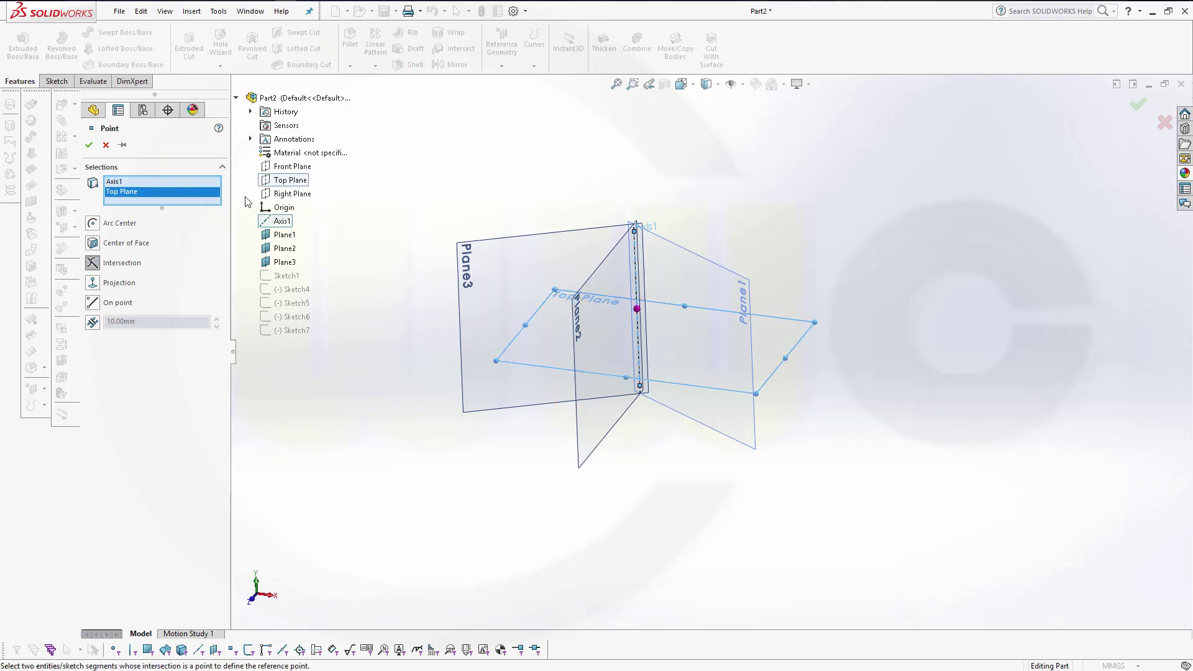
{"action": "left_click", "coordinate": [89, 145]}
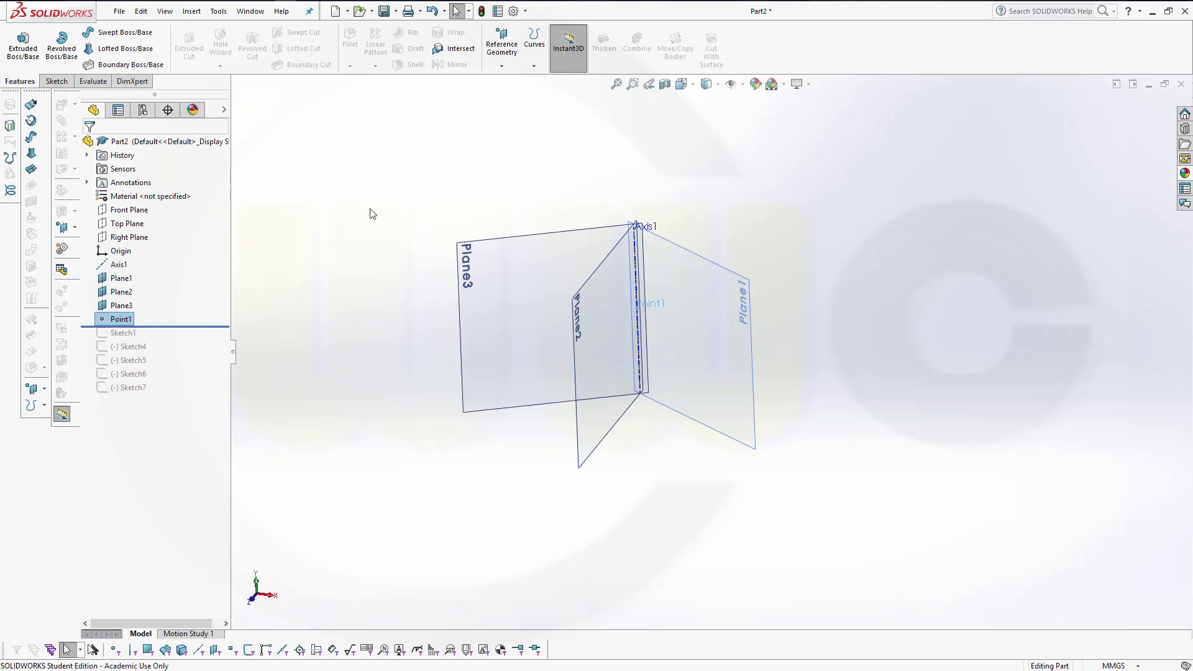
{"action": "left_click", "coordinate": [241, 241]}
{"action": "left_click_drag", "start_coordinate": [187, 325], "coordinate": [175, 396]}
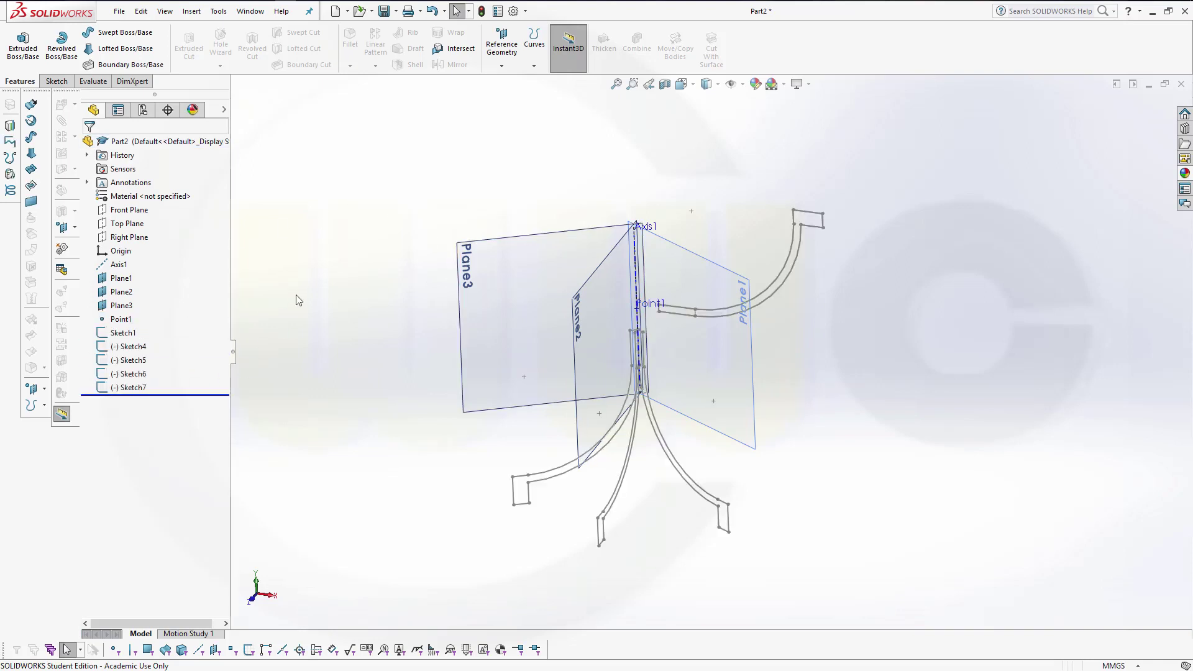
Step: Open Sketch4 in the Modify Sketch tool and place its moveable origin on Point1
{"action": "left_click", "coordinate": [132, 347]}
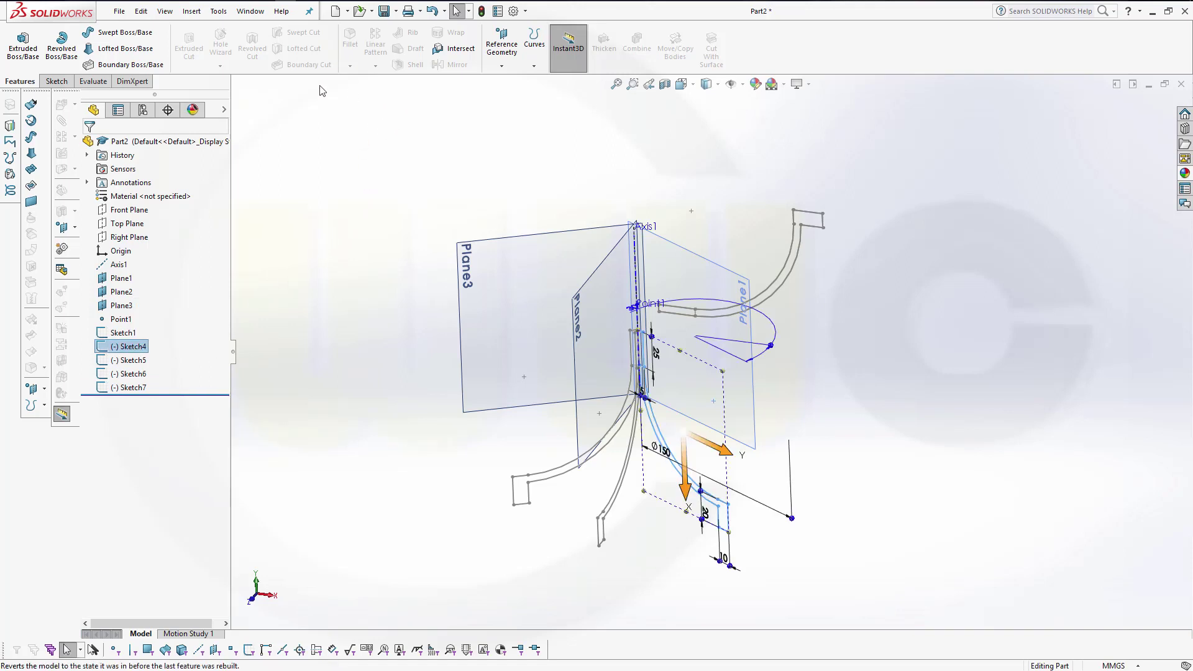
{"action": "left_click", "coordinate": [218, 11]}
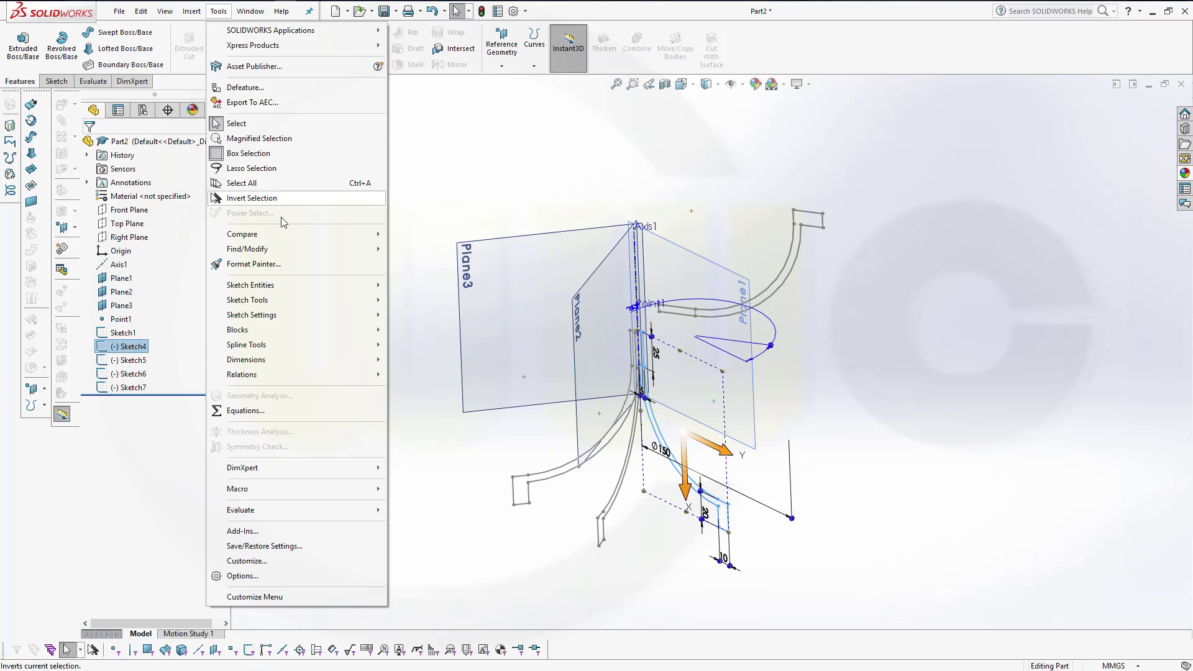
{"action": "mouse_move", "coordinate": [288, 299]}
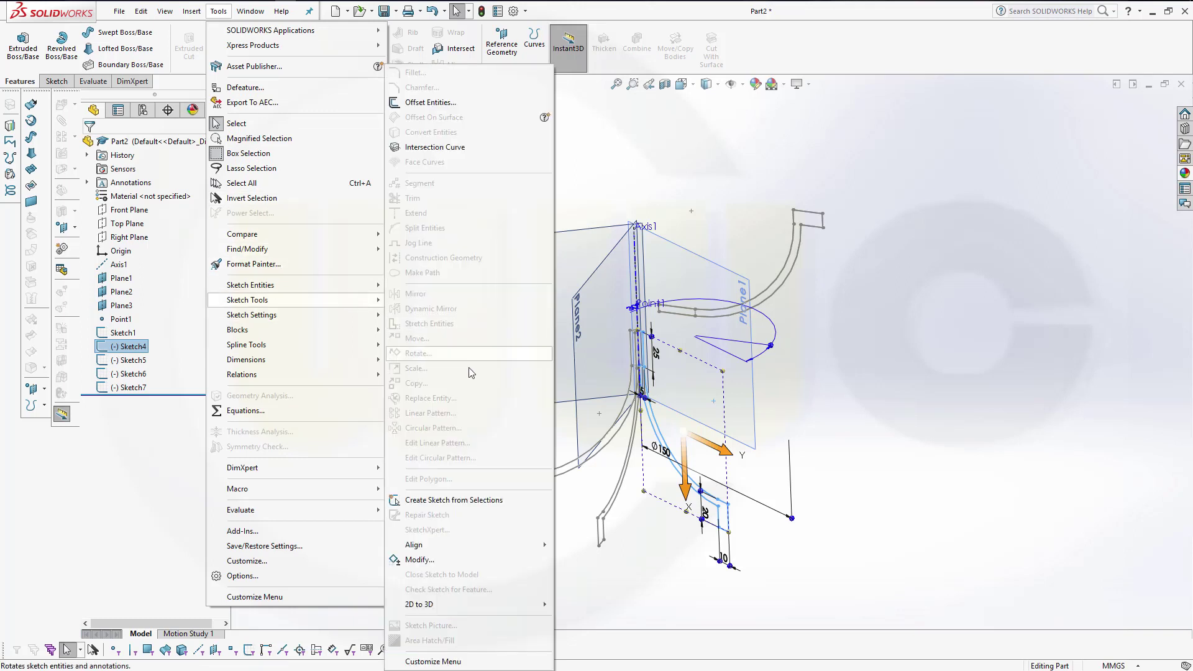
{"action": "left_click", "coordinate": [429, 560]}
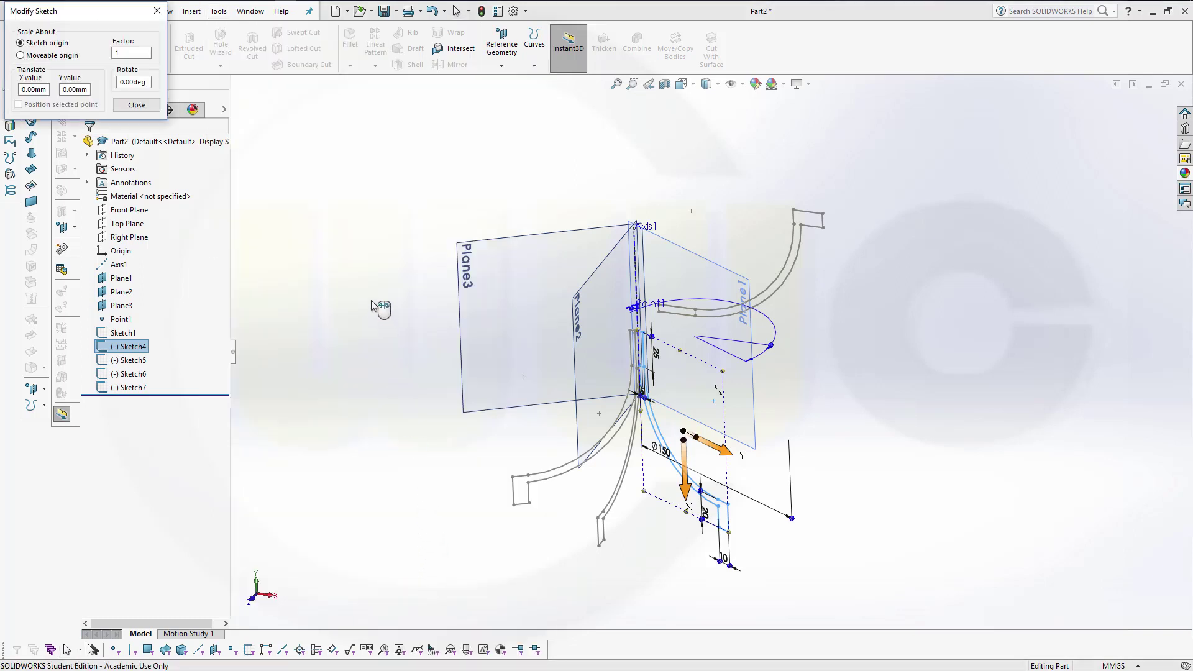
{"action": "scroll", "coordinate": [808, 476], "scroll_direction": "down", "scroll_amount": 3}
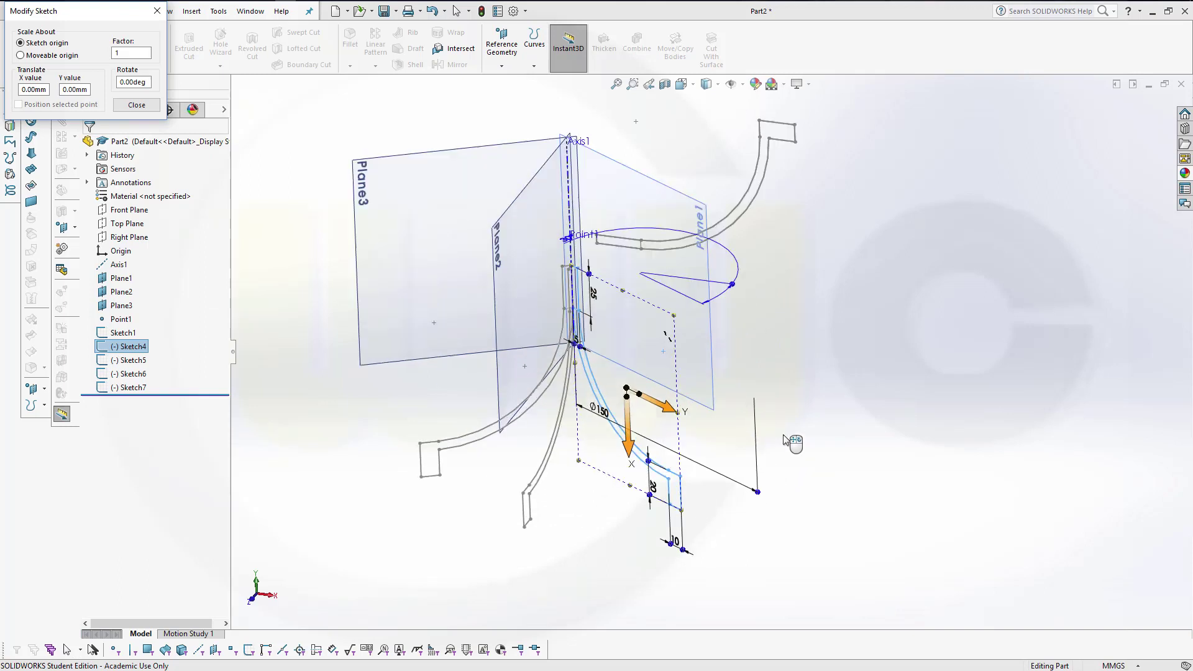
{"action": "scroll", "coordinate": [734, 357], "scroll_direction": "down", "scroll_amount": 3}
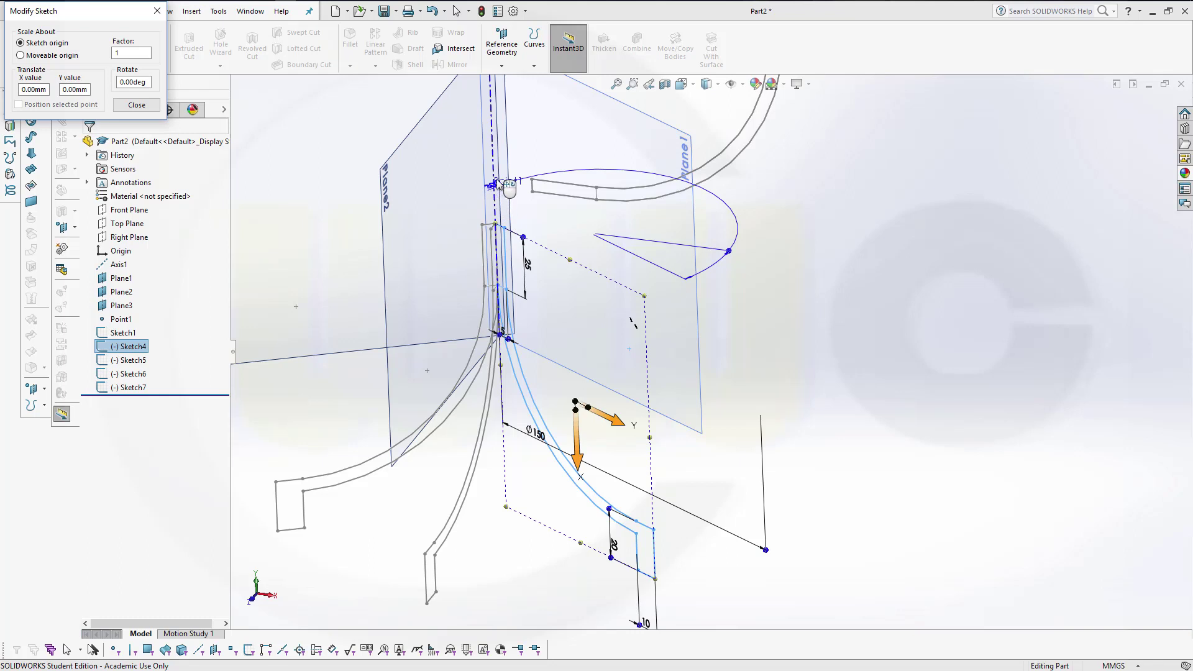
{"action": "left_click", "coordinate": [575, 390]}
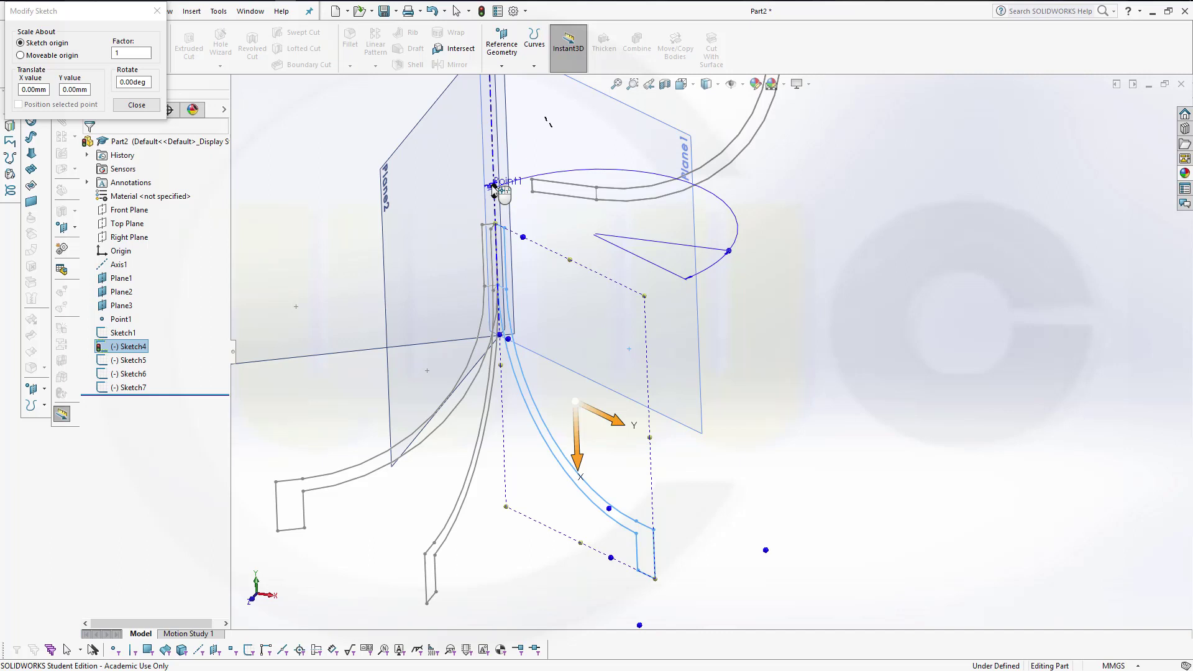
Step: Rotate Sketch4 by 90 degrees about its moveable origin and close the Modify Sketch tool
{"action": "left_click", "coordinate": [150, 81]}
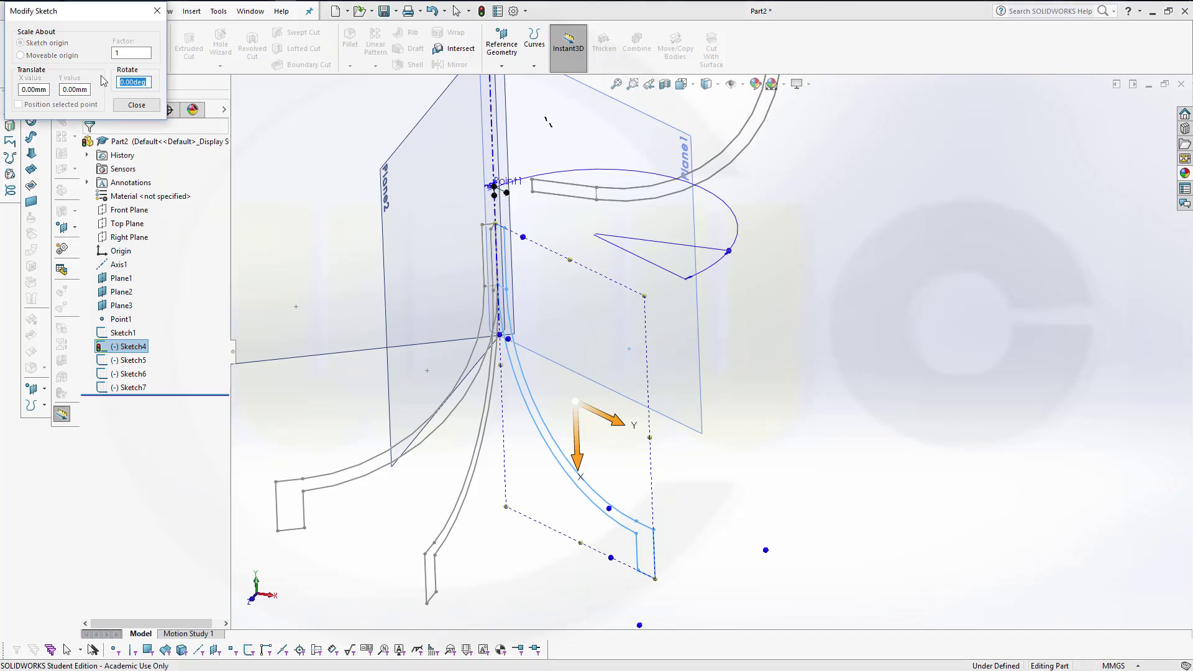
{"action": "type", "text": "90"}
{"action": "key", "text": "Return"}
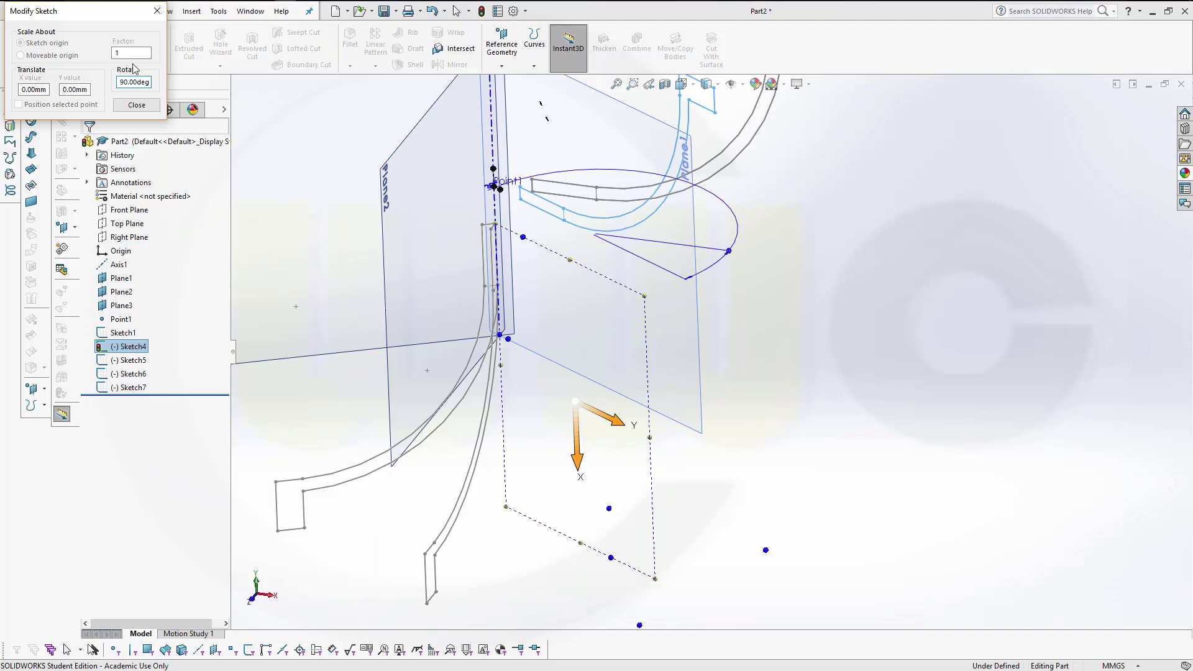
{"action": "left_click", "coordinate": [136, 105]}
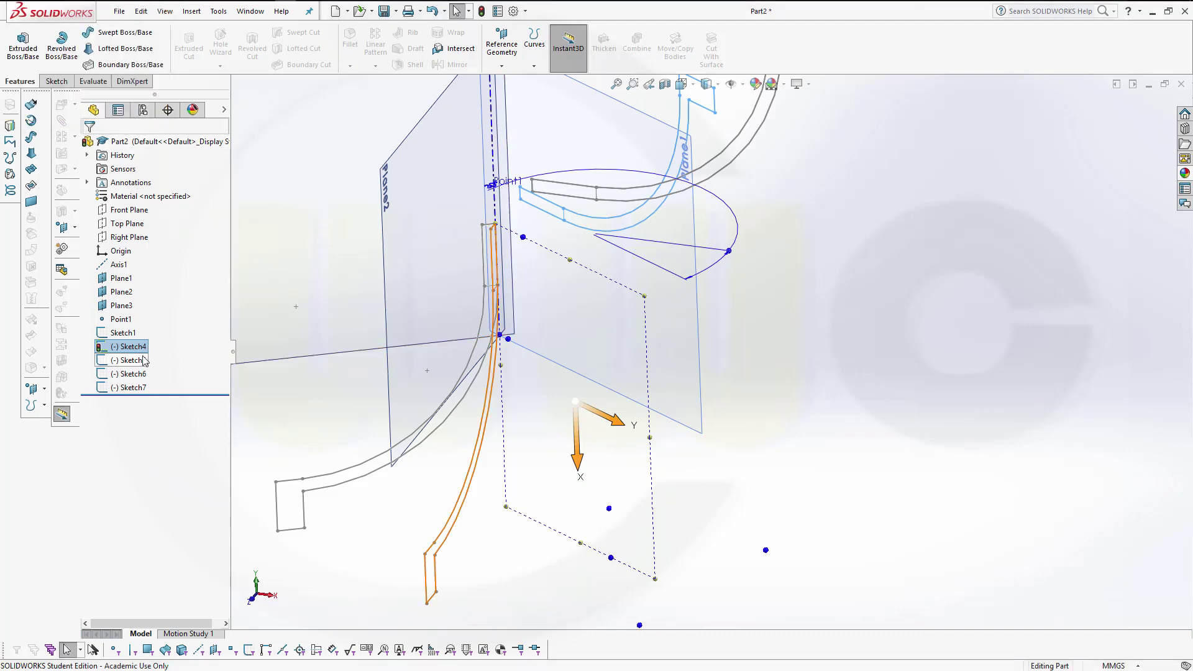
Step: Open Sketch5 in the Modify Sketch tool and place its moveable origin on Point1
{"action": "left_click", "coordinate": [131, 362]}
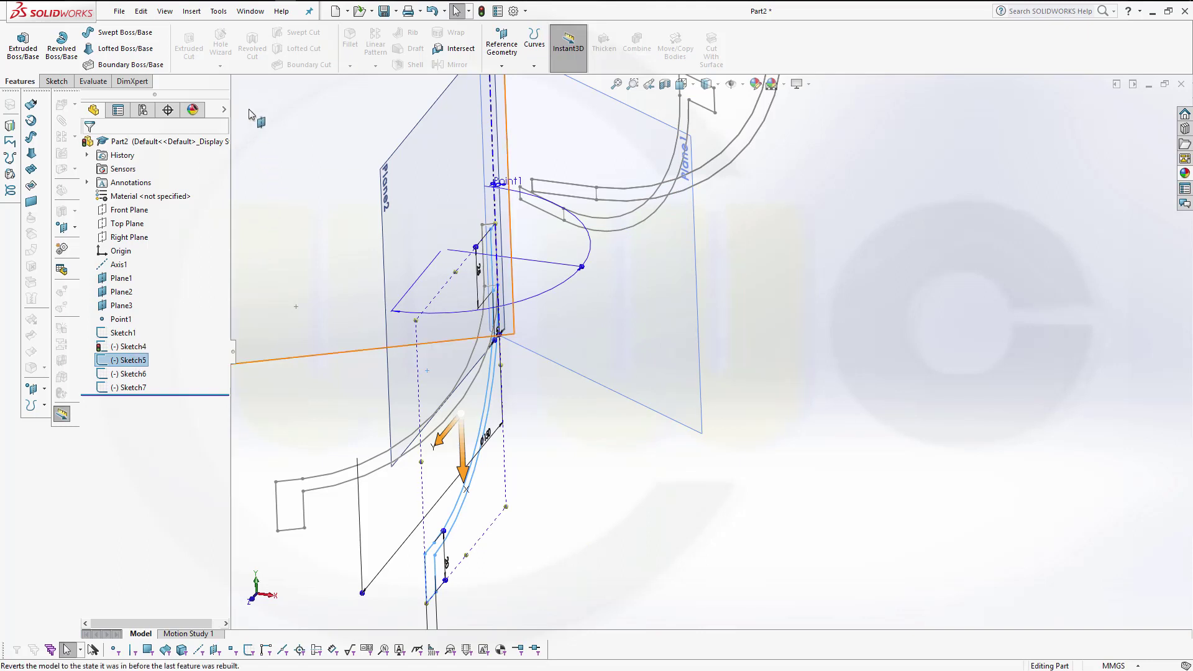
{"action": "left_click", "coordinate": [224, 12]}
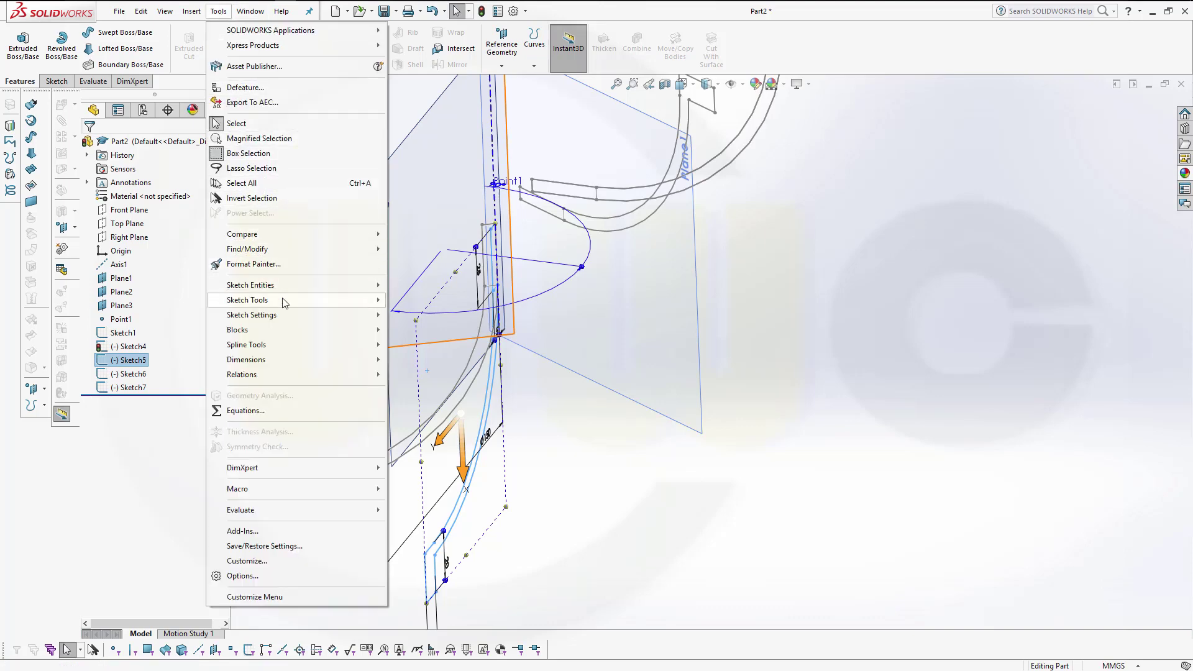
{"action": "mouse_move", "coordinate": [285, 301]}
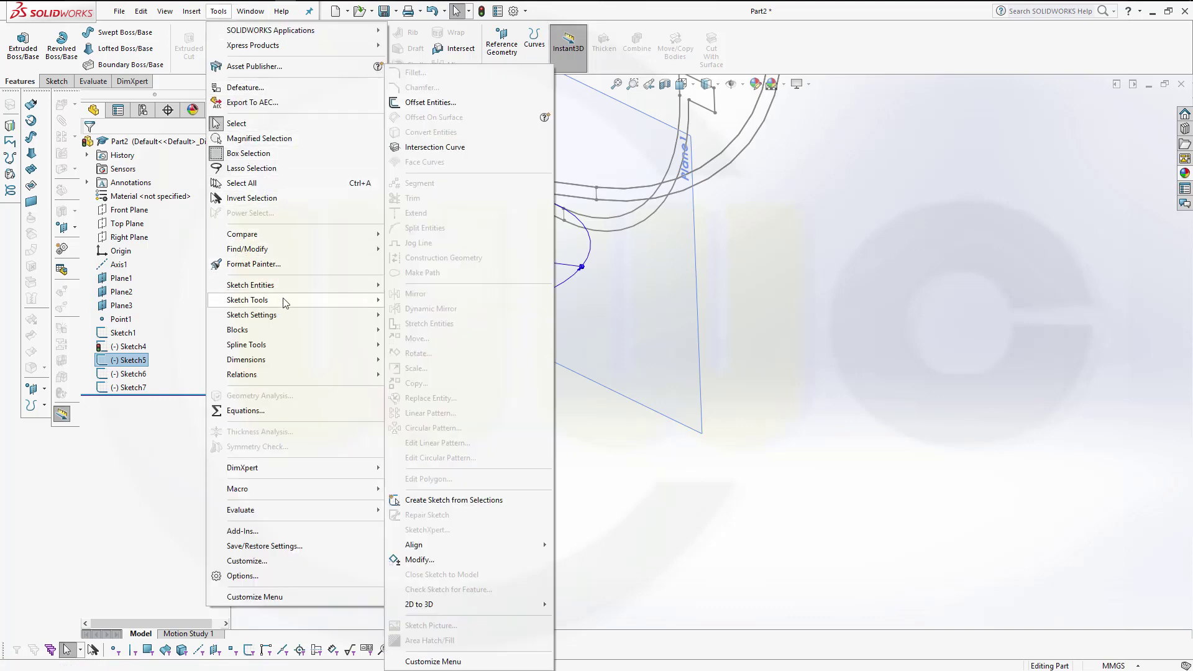
{"action": "left_click", "coordinate": [423, 561]}
{"action": "mouse_move", "coordinate": [591, 512]}
{"action": "middle_mouse_down"}
{"action": "mouse_move", "coordinate": [653, 485]}
{"action": "mouse_move", "coordinate": [685, 434]}
{"action": "mouse_move", "coordinate": [662, 479]}
{"action": "mouse_move", "coordinate": [507, 498]}
{"action": "middle_mouse_up"}
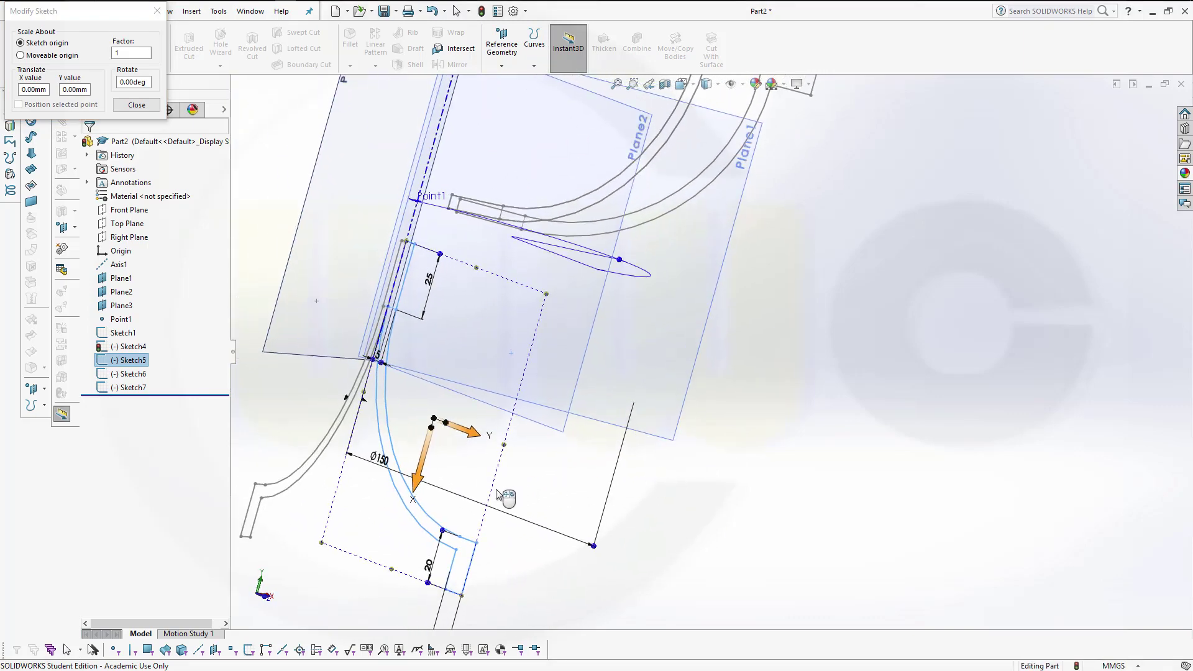
{"action": "mouse_move", "coordinate": [433, 418]}
{"action": "left_mouse_down"}
{"action": "mouse_move", "coordinate": [440, 222]}
{"action": "mouse_move", "coordinate": [433, 203]}
{"action": "mouse_move", "coordinate": [417, 201]}
{"action": "left_mouse_up"}
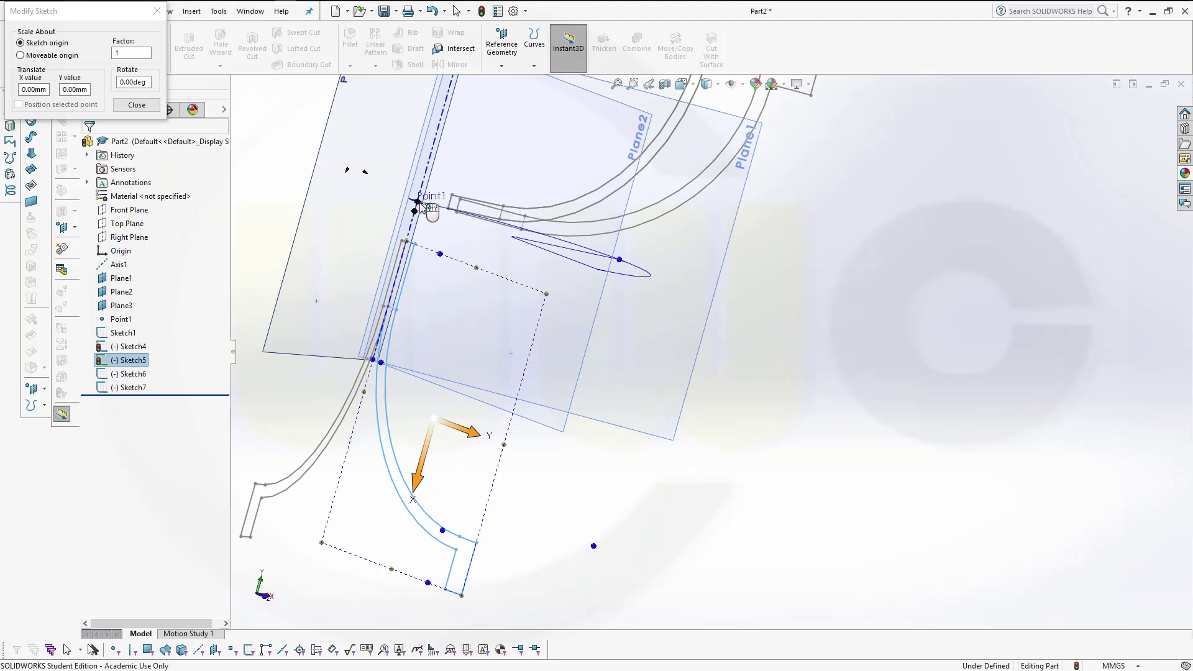
Step: Rotate Sketch5 by 90 degrees about its moveable origin and close the Modify Sketch tool
{"action": "left_click", "coordinate": [150, 80]}
{"action": "left_click", "coordinate": [122, 82]}
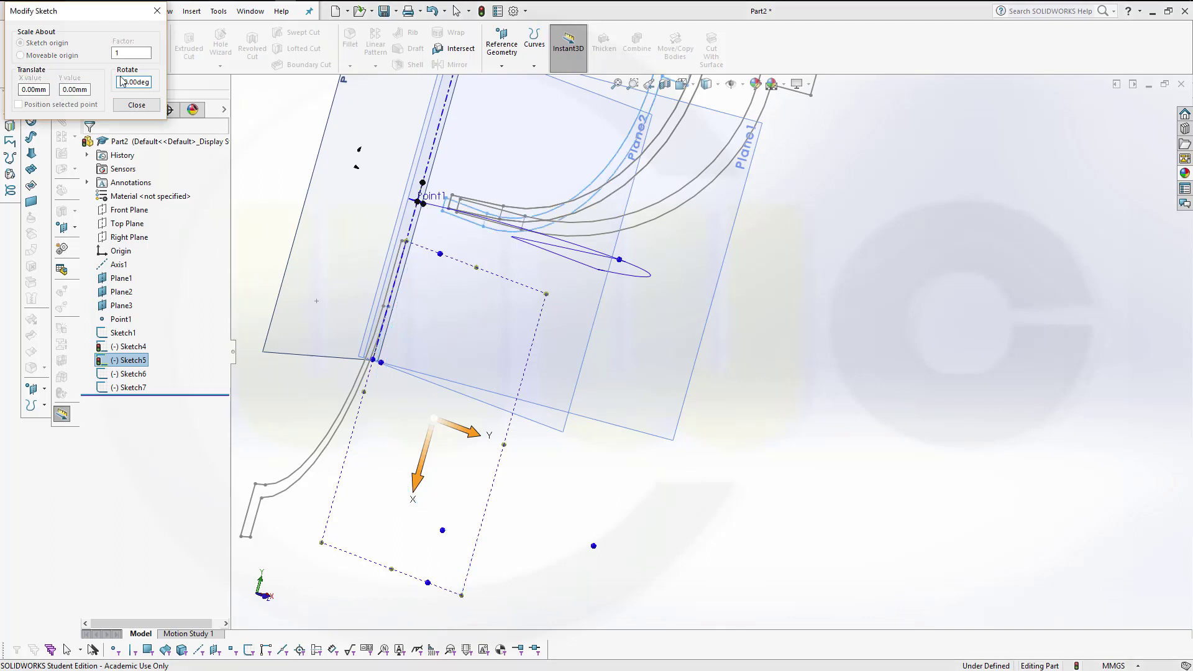
{"action": "type", "text": "9"}
{"action": "left_click", "coordinate": [136, 104]}
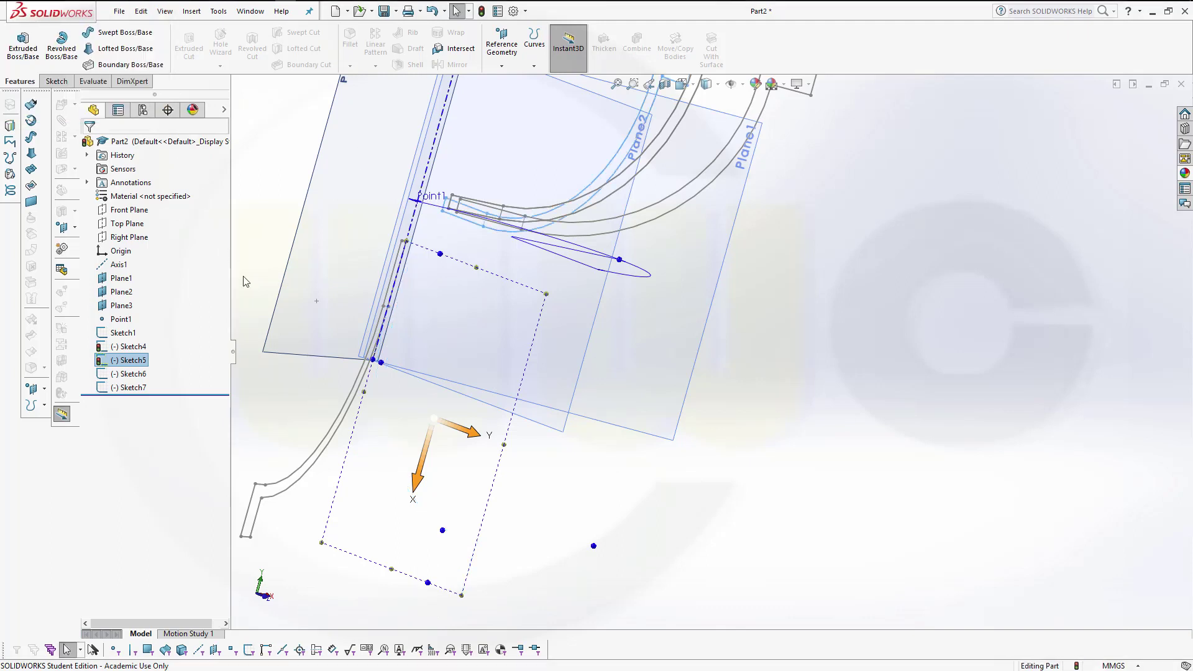
Step: Open Sketch6 in the Modify Sketch tool and place its moveable origin on Point1
{"action": "left_click", "coordinate": [141, 375]}
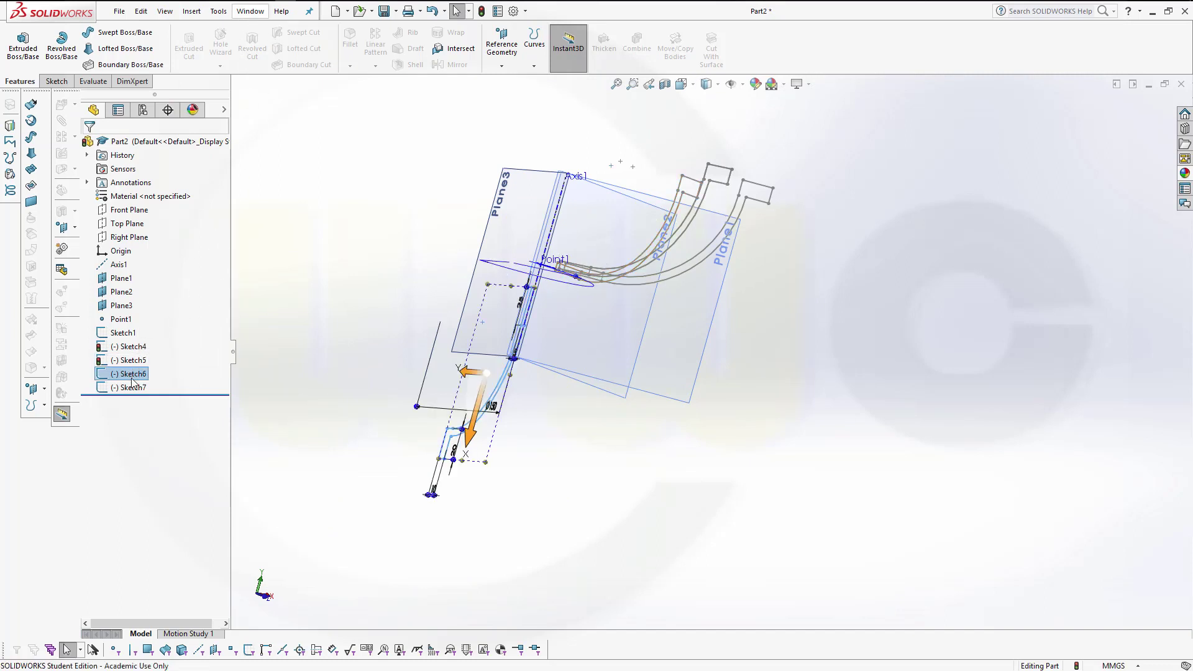
{"action": "left_click", "coordinate": [218, 11]}
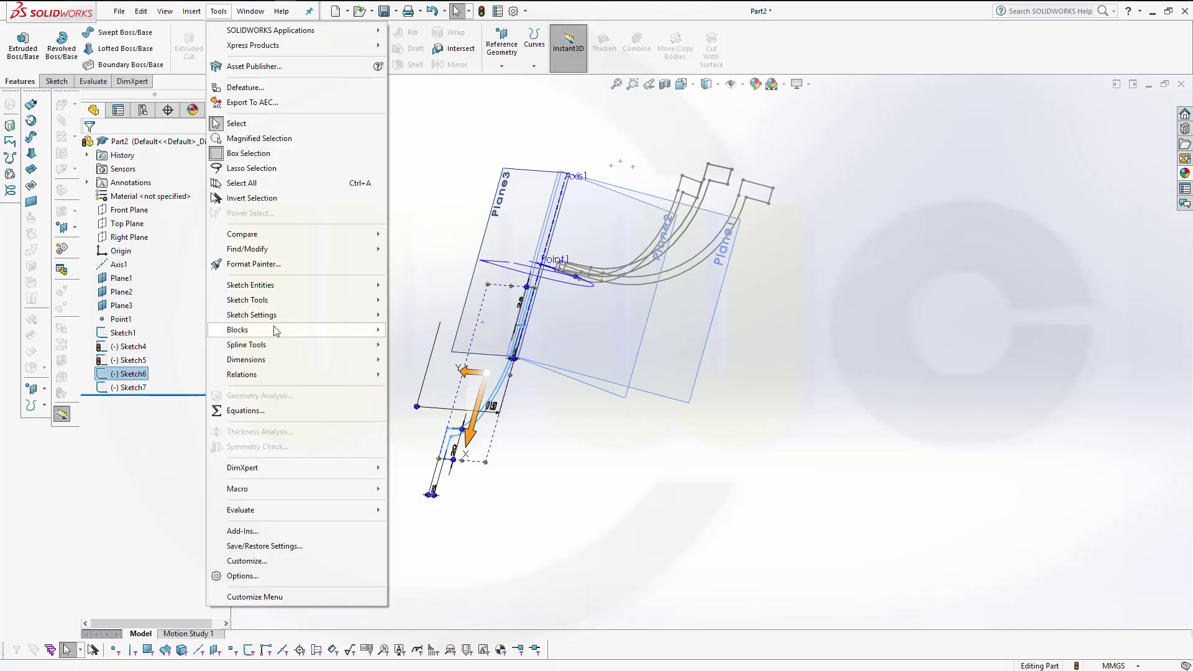
{"action": "mouse_move", "coordinate": [305, 300]}
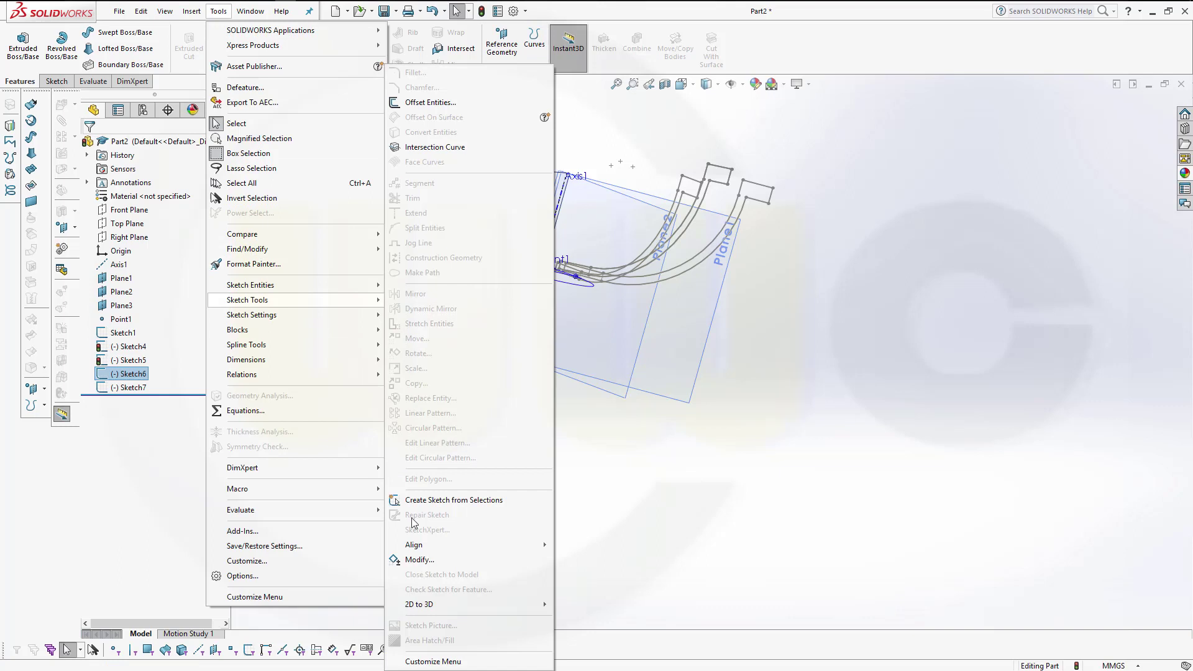
{"action": "left_click", "coordinate": [429, 561]}
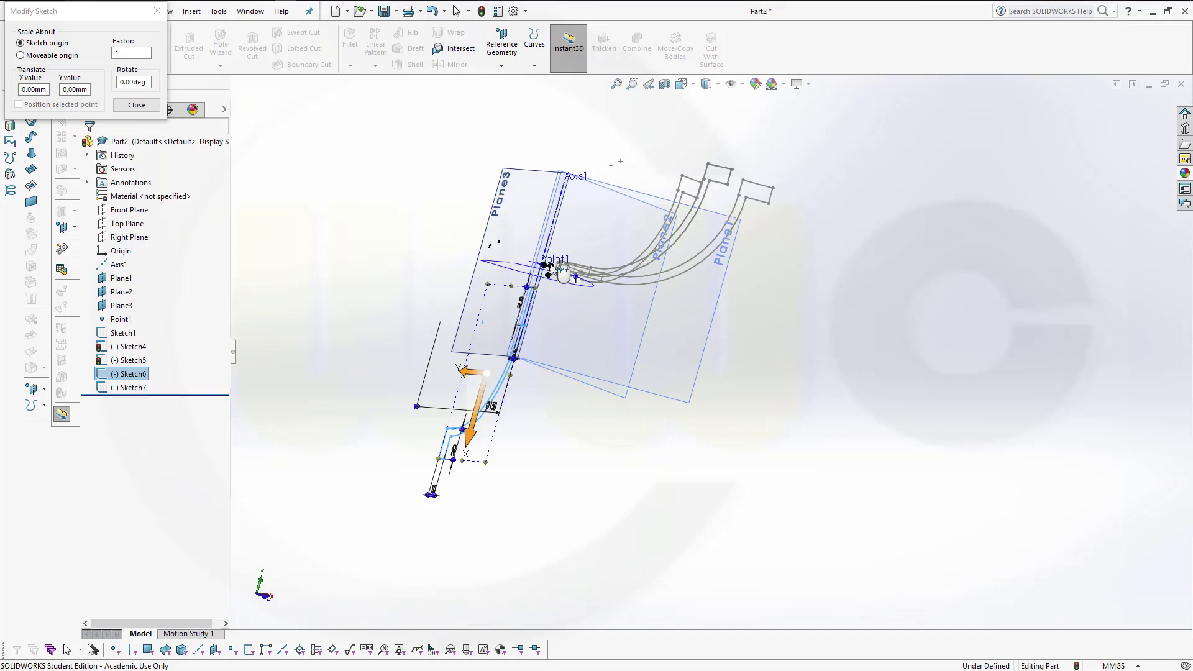
{"action": "left_click_drag", "start_coordinate": [555, 285], "coordinate": [551, 273]}
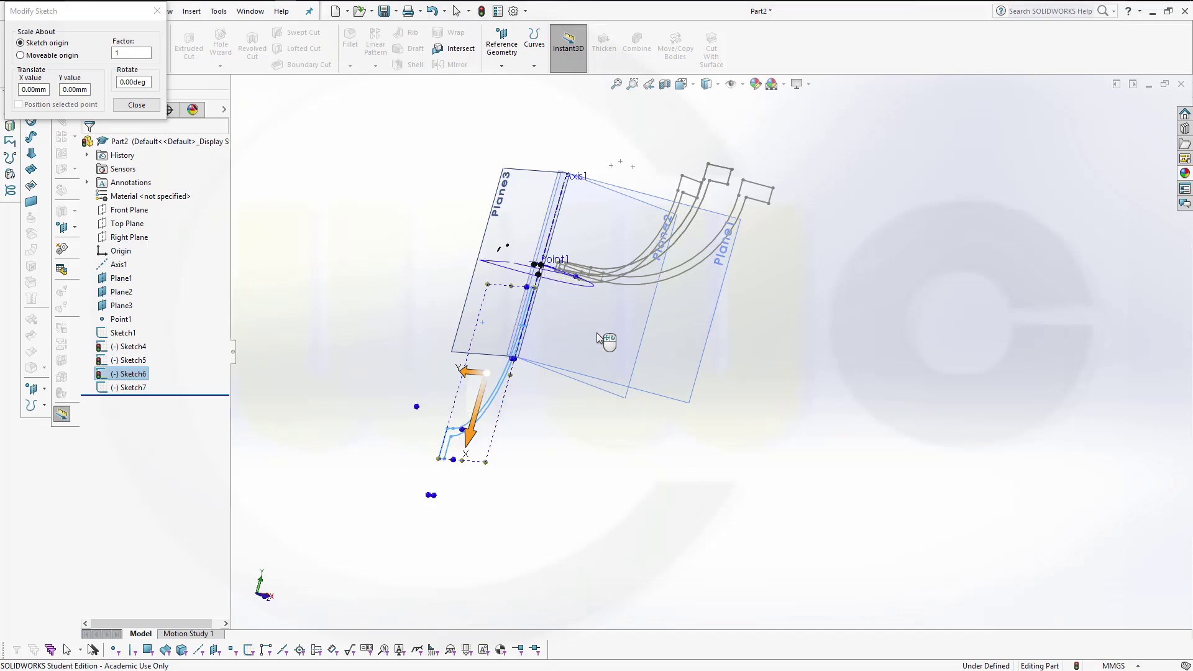
Step: Rotate Sketch6 by 90 degrees about its moveable origin and close the Modify Sketch tool
{"action": "double_click", "coordinate": [146, 85]}
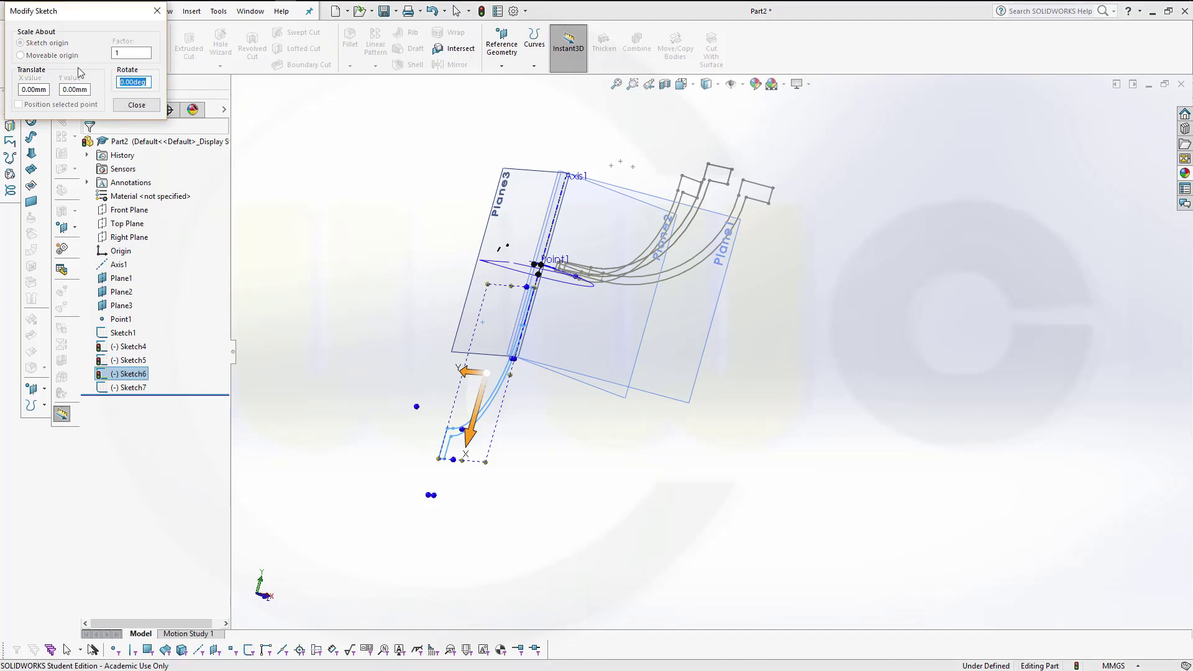
{"action": "key", "text": "Return"}
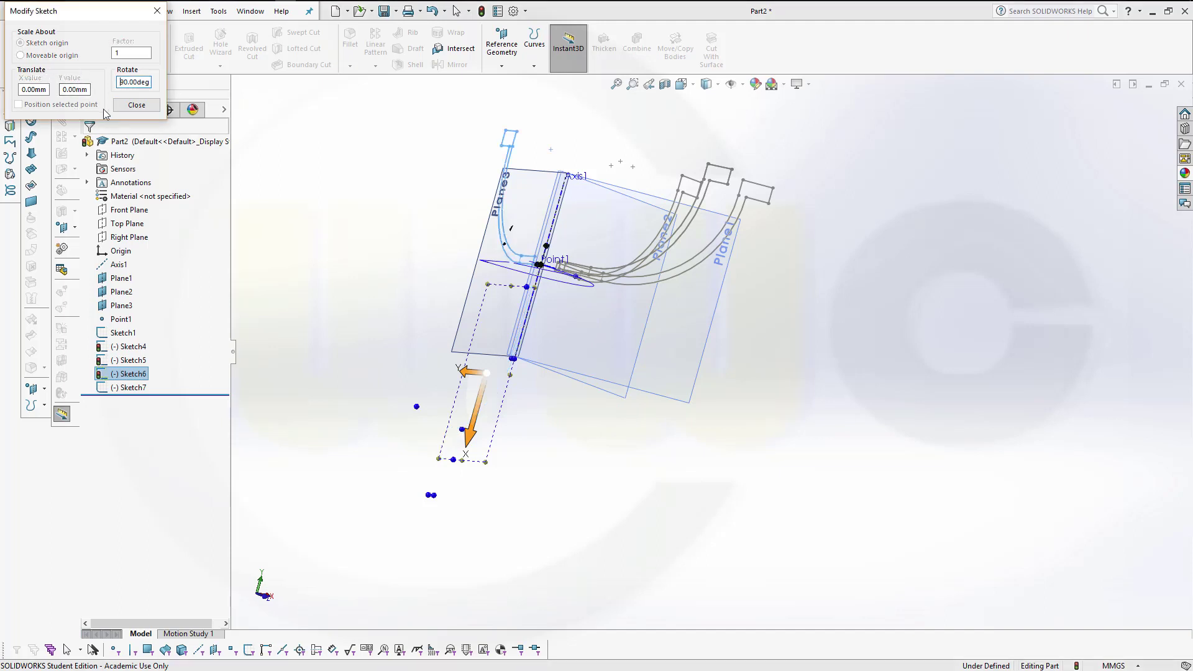
{"action": "left_click", "coordinate": [134, 105]}
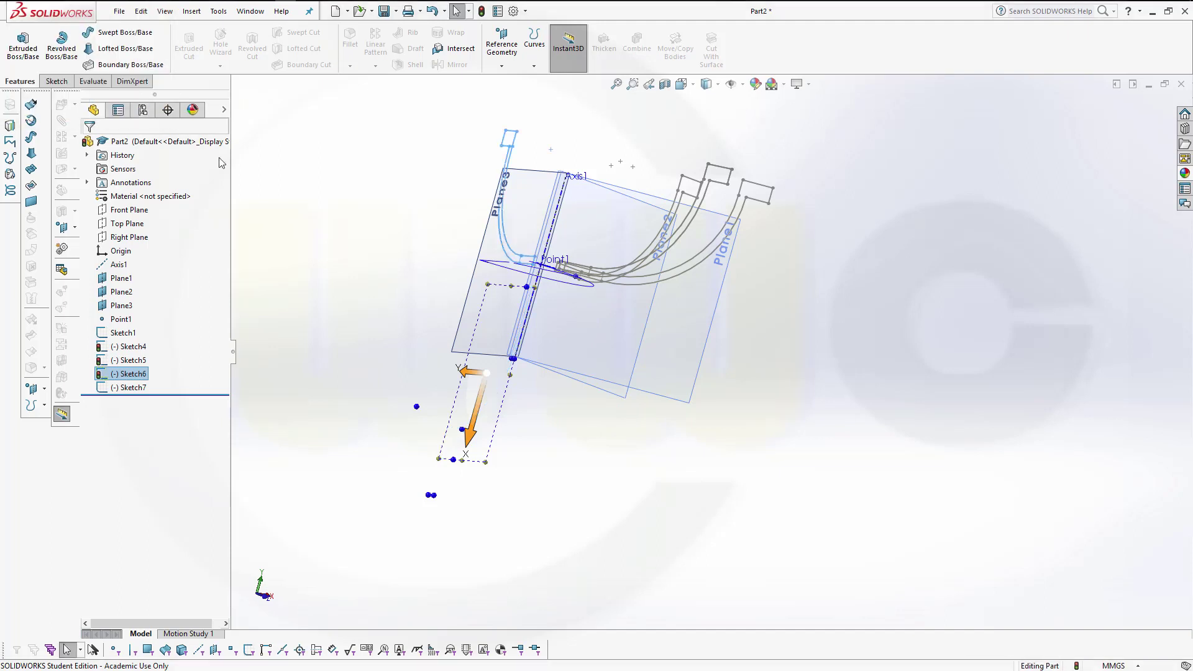
{"action": "left_click", "coordinate": [373, 311]}
Step: Open Sketch7 in the Modify Sketch tool and place its moveable origin on Point1
{"action": "left_click", "coordinate": [138, 388]}
{"action": "mouse_move", "coordinate": [373, 457]}
{"action": "middle_mouse_down"}
{"action": "mouse_move", "coordinate": [389, 437]}
{"action": "mouse_move", "coordinate": [410, 496]}
{"action": "mouse_move", "coordinate": [349, 484]}
{"action": "mouse_move", "coordinate": [313, 442]}
{"action": "mouse_move", "coordinate": [266, 474]}
{"action": "mouse_move", "coordinate": [274, 487]}
{"action": "mouse_move", "coordinate": [349, 444]}
{"action": "middle_mouse_up"}
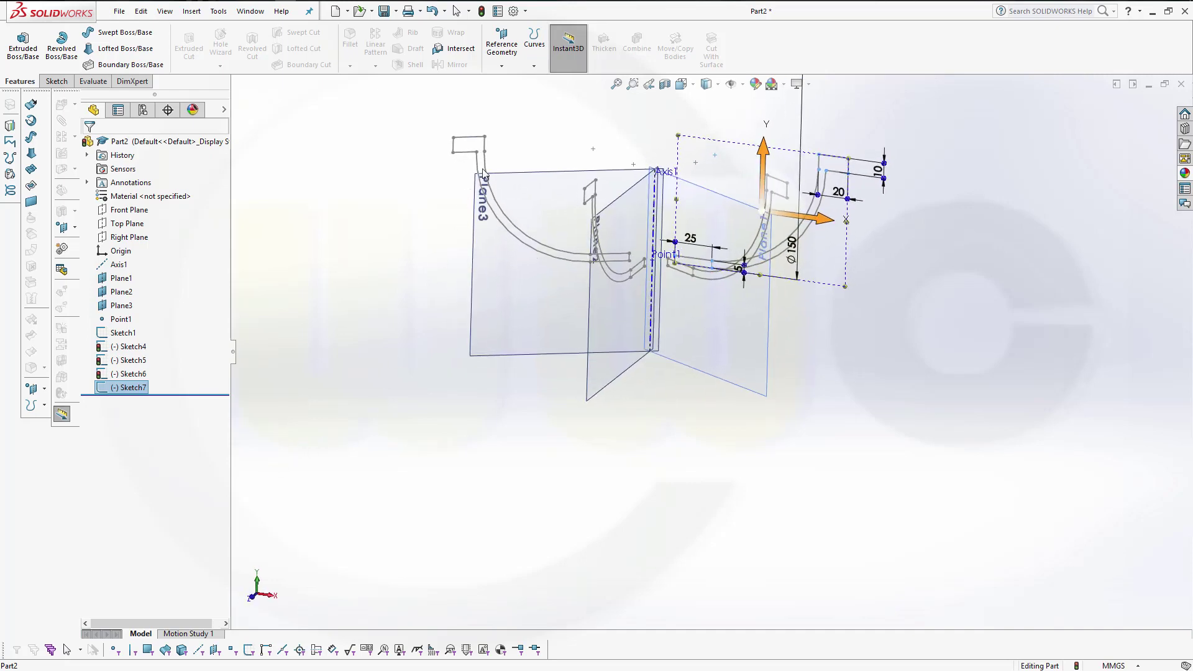
{"action": "mouse_move", "coordinate": [601, 125]}
{"action": "middle_mouse_down", "text": "ctrl"}
{"action": "mouse_move", "coordinate": [634, 117]}
{"action": "mouse_move", "coordinate": [666, 154]}
{"action": "mouse_move", "coordinate": [724, 470]}
{"action": "middle_mouse_up", "text": "ctrl"}
{"action": "scroll", "coordinate": [724, 470], "scroll_direction": "down", "scroll_amount": 2}
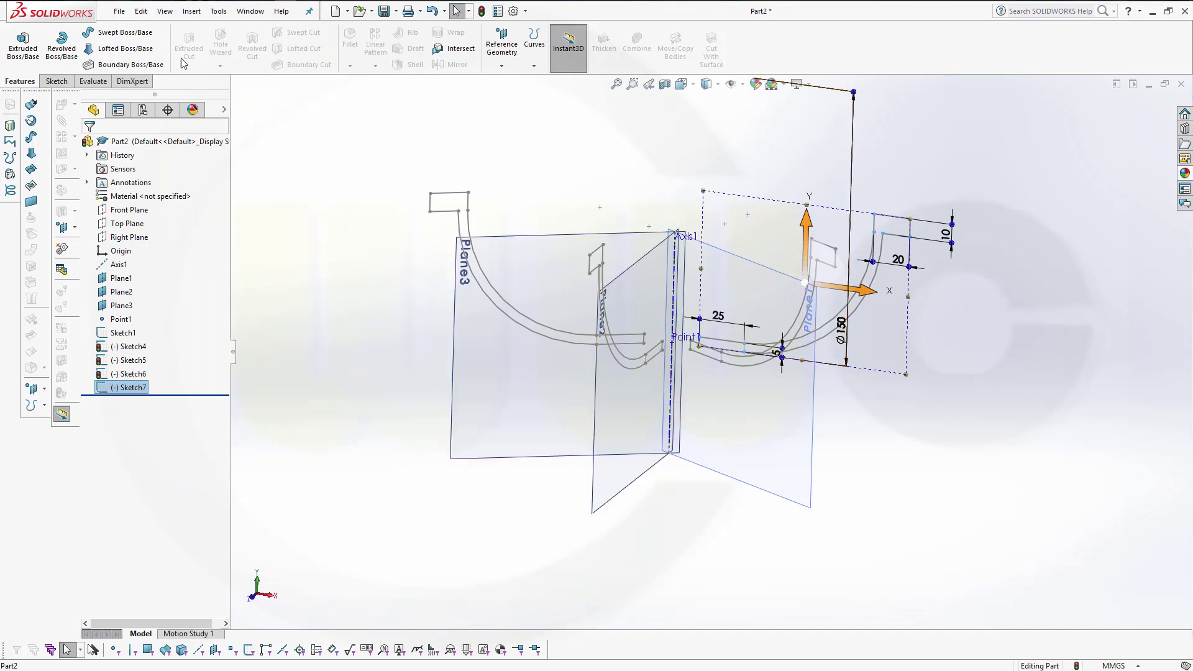
{"action": "left_click", "coordinate": [218, 11]}
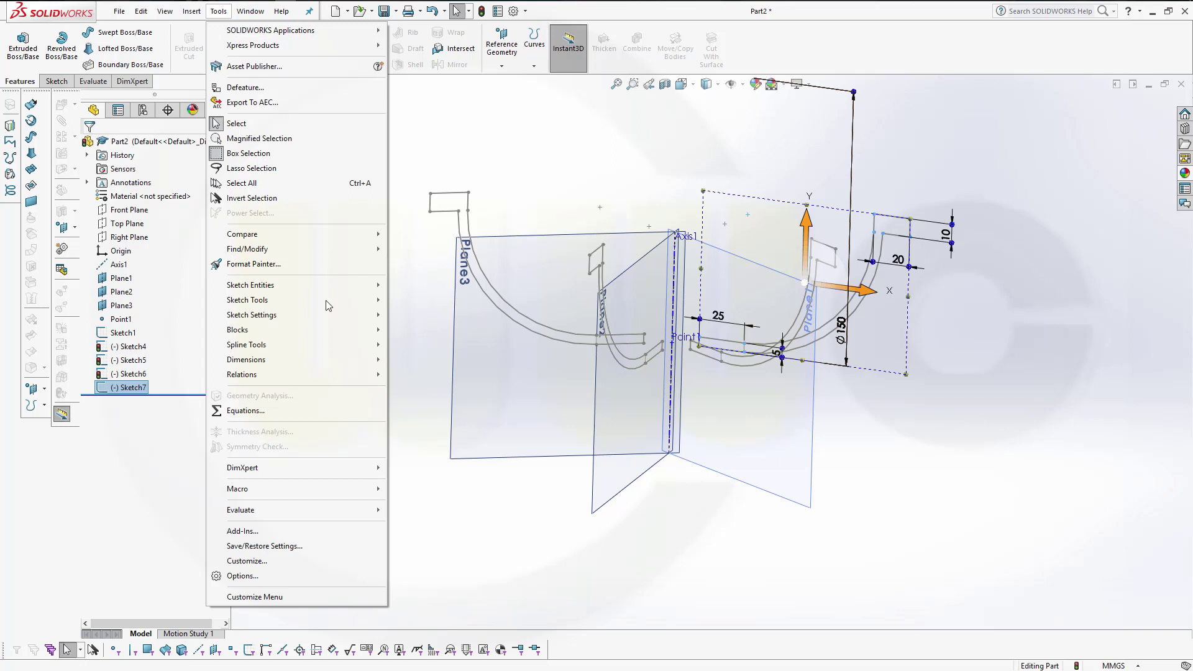
{"action": "mouse_move", "coordinate": [319, 300]}
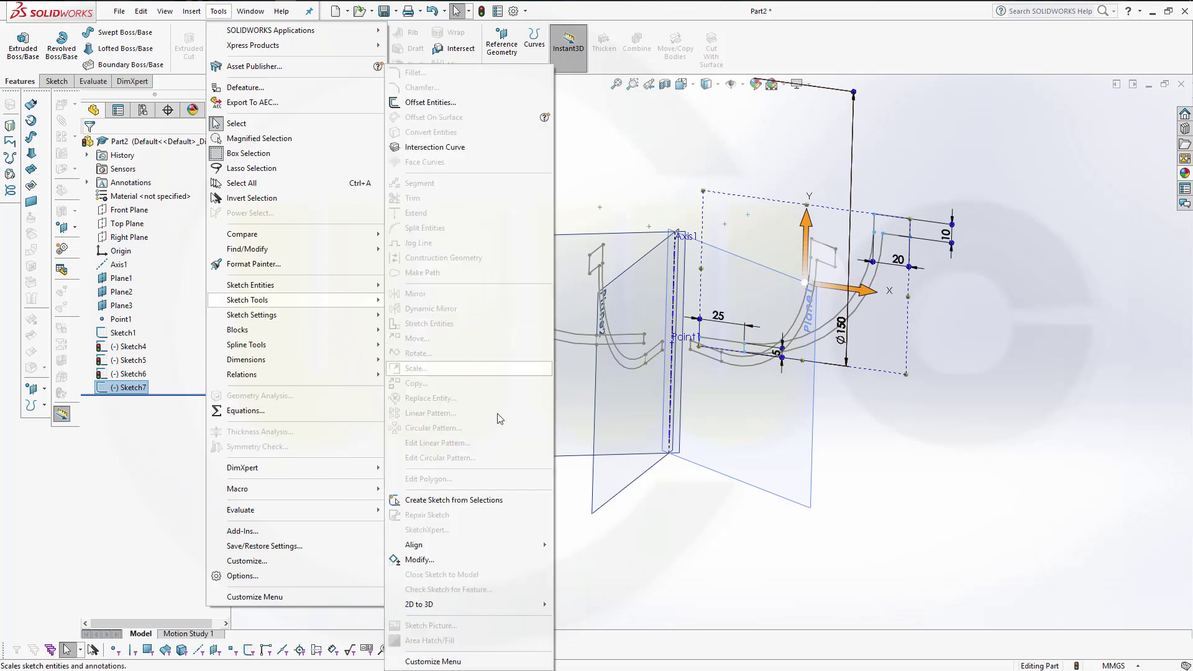
{"action": "left_click", "coordinate": [419, 560]}
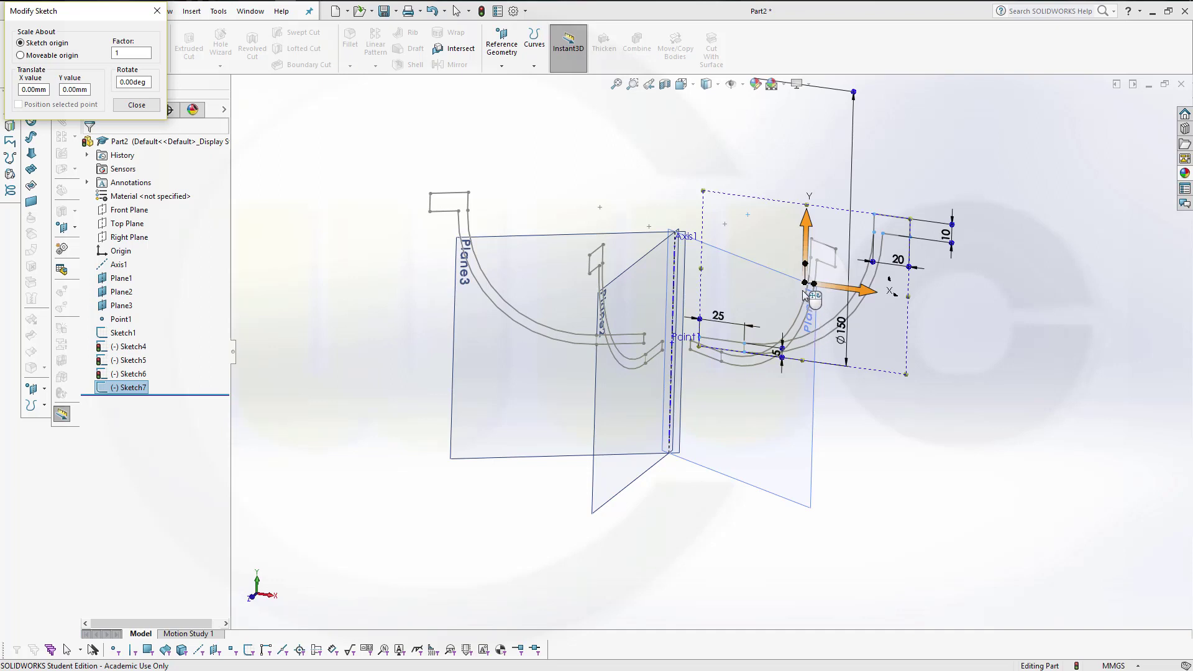
{"action": "mouse_move", "coordinate": [806, 283]}
{"action": "left_mouse_down"}
{"action": "mouse_move", "coordinate": [761, 284]}
{"action": "mouse_move", "coordinate": [683, 349]}
{"action": "left_mouse_up"}
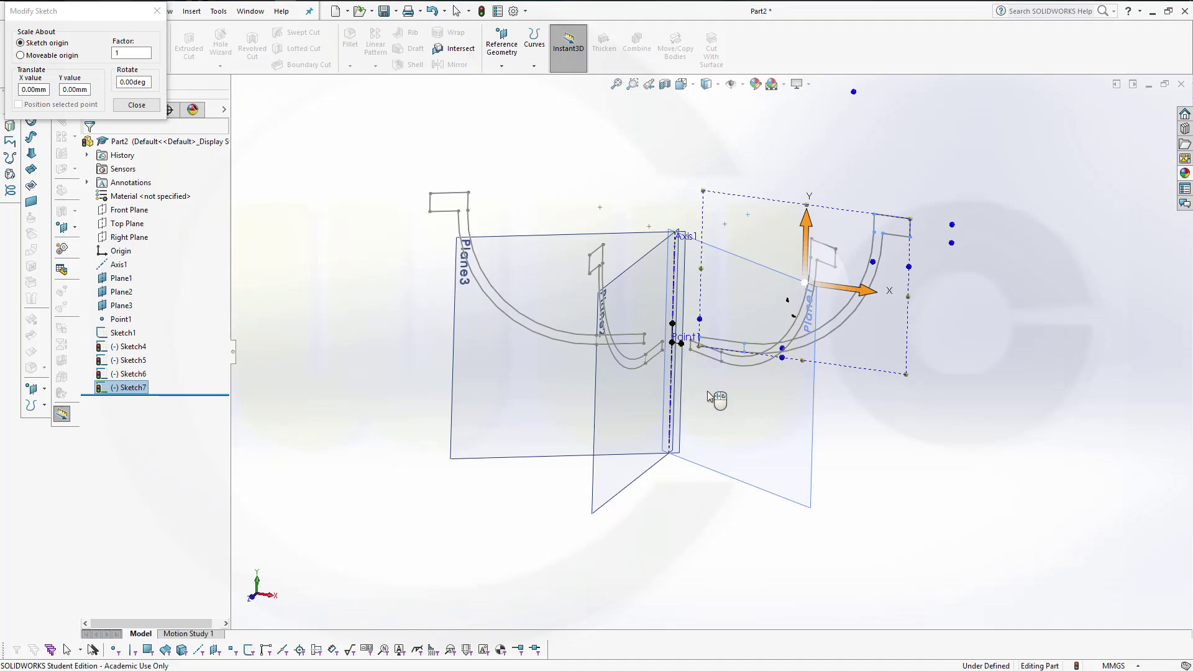
Step: Flip Sketch7 across Axis1 to the opposite side of its moveable origin and close the Modify Sketch tool
{"action": "scroll", "coordinate": [715, 398], "scroll_direction": "down", "scroll_amount": 5}
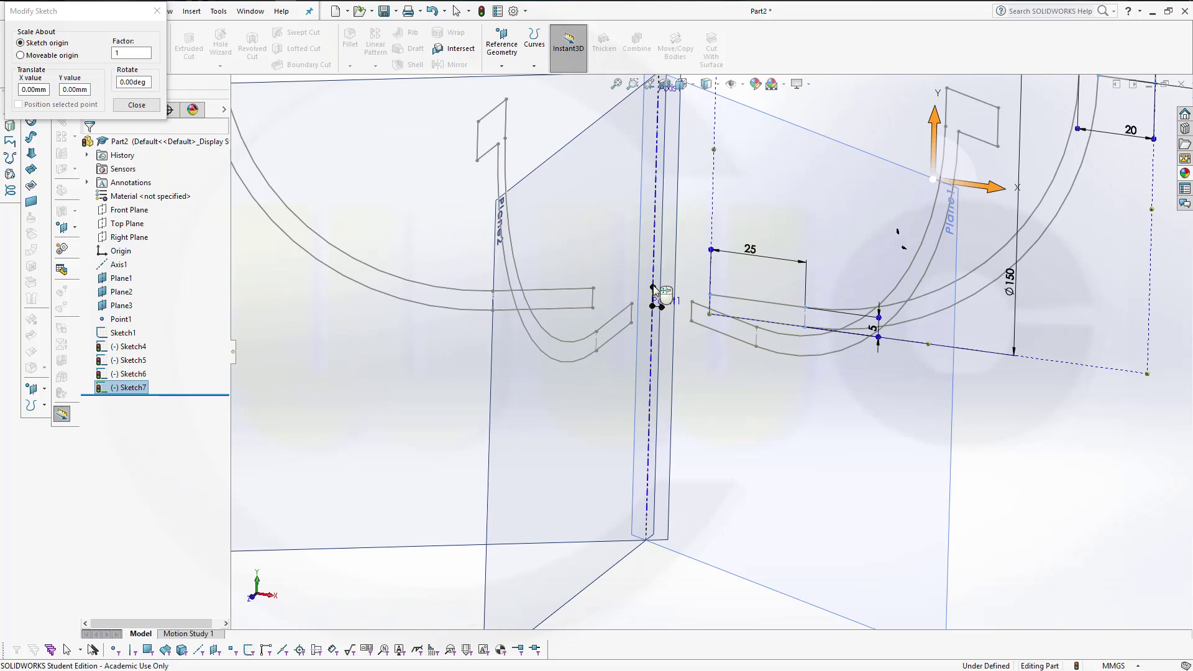
{"action": "right_click_drag", "start_coordinate": [666, 312], "coordinate": [671, 314]}
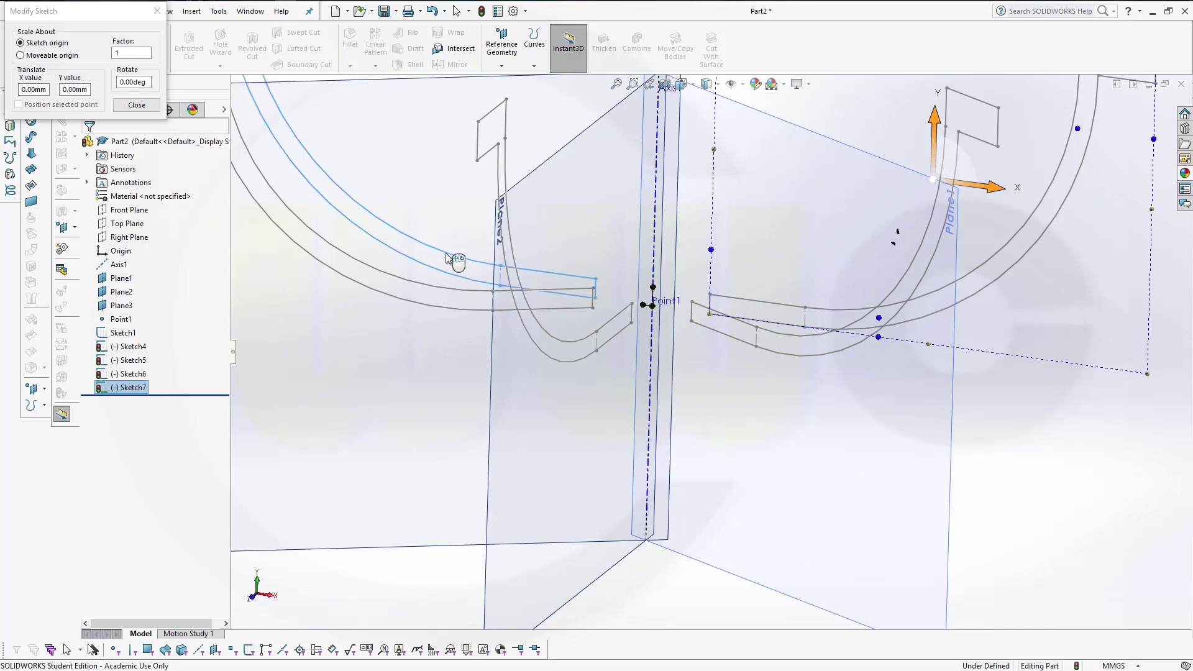
{"action": "left_click", "coordinate": [136, 105]}
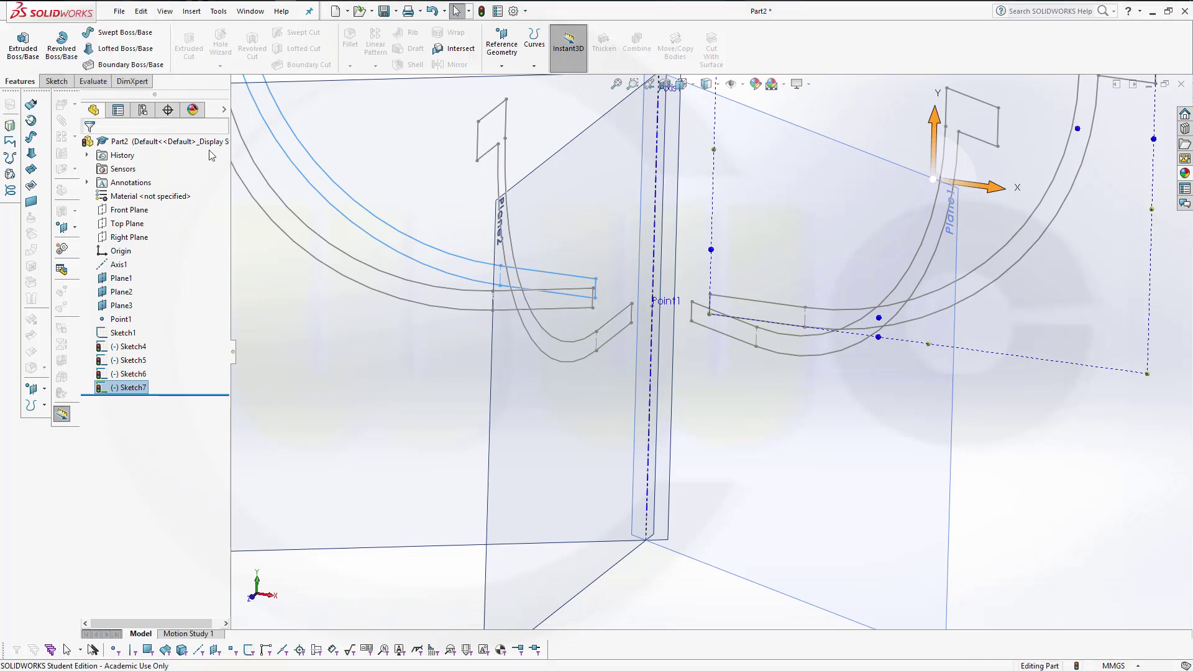
{"action": "middle_click_drag", "start_coordinate": [522, 318], "coordinate": [577, 359]}
{"action": "left_click", "coordinate": [330, 339]}
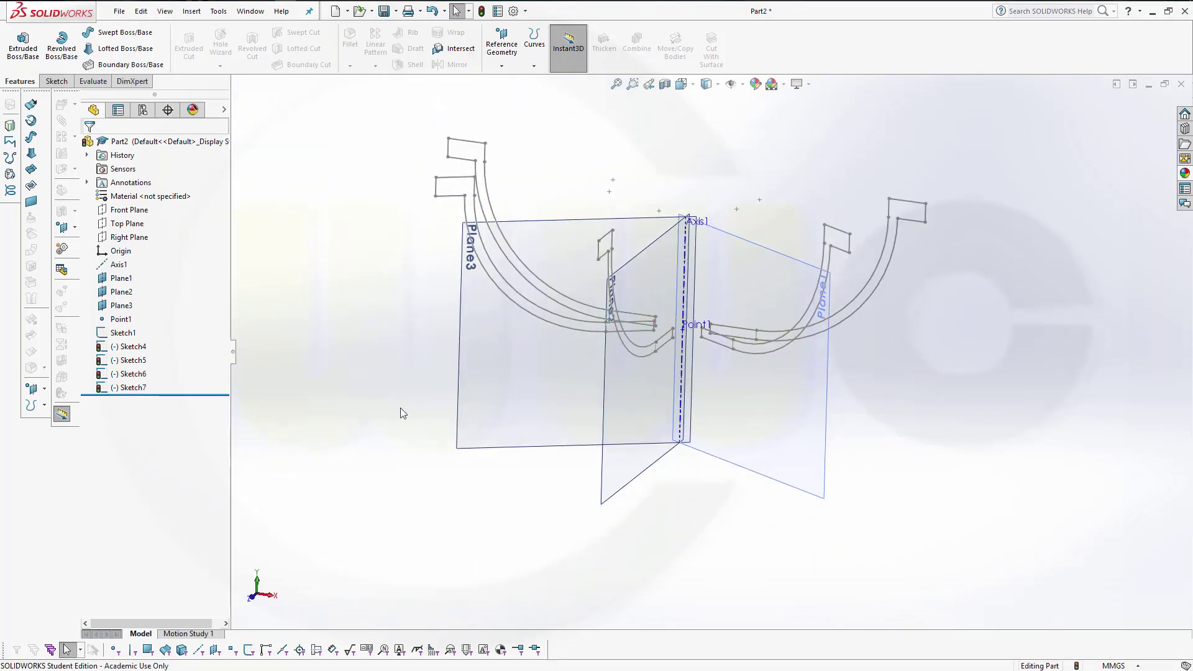
Step: Set the width of Sketch5's outer end lip to 10 mm and its arc diameter to 240 mm
{"action": "mouse_move", "coordinate": [402, 410]}
{"action": "middle_mouse_down"}
{"action": "mouse_move", "coordinate": [545, 434]}
{"action": "mouse_move", "coordinate": [606, 492]}
{"action": "mouse_move", "coordinate": [580, 503]}
{"action": "middle_mouse_up"}
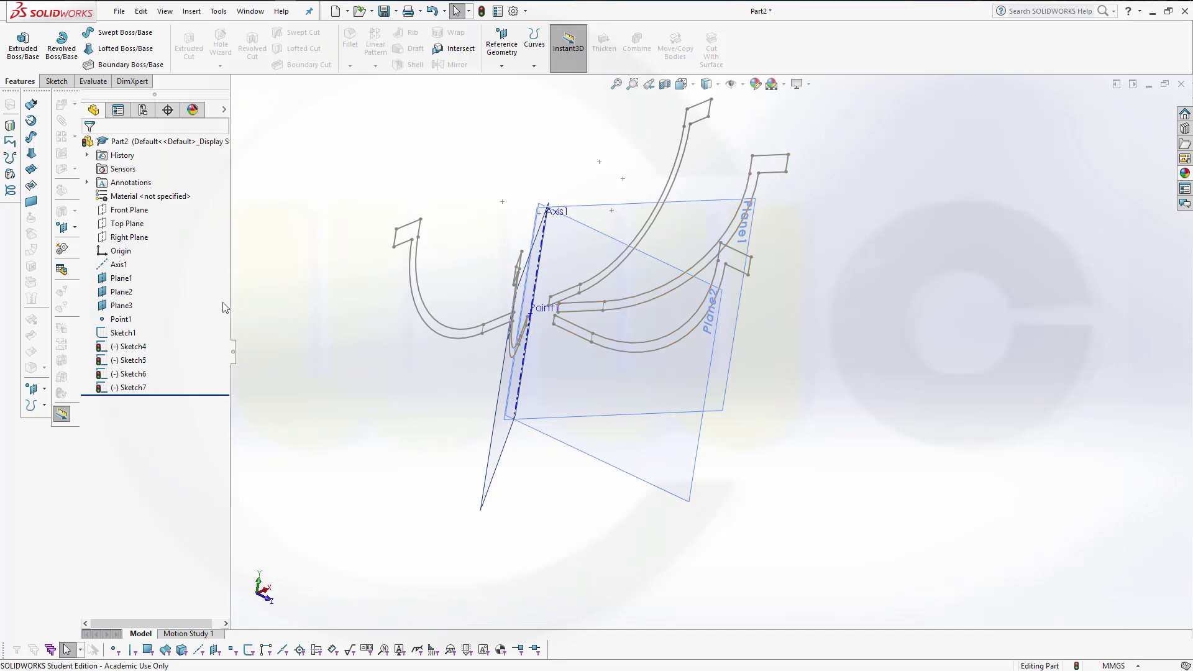
{"action": "left_click", "coordinate": [141, 363]}
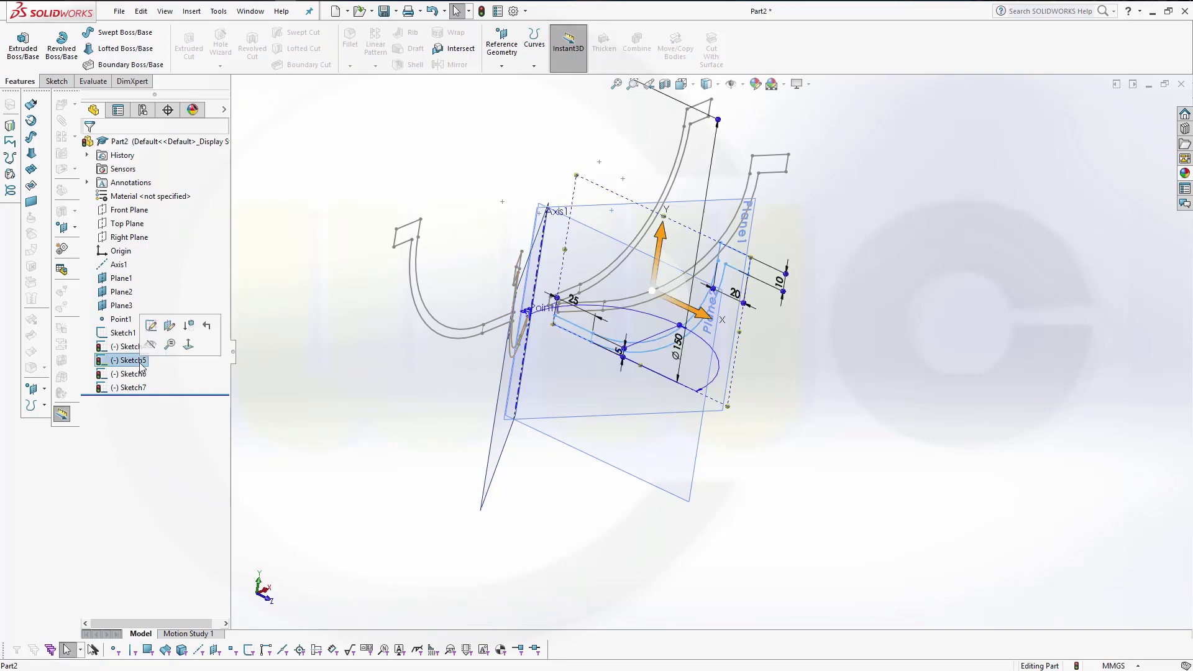
{"action": "double_click", "coordinate": [738, 299]}
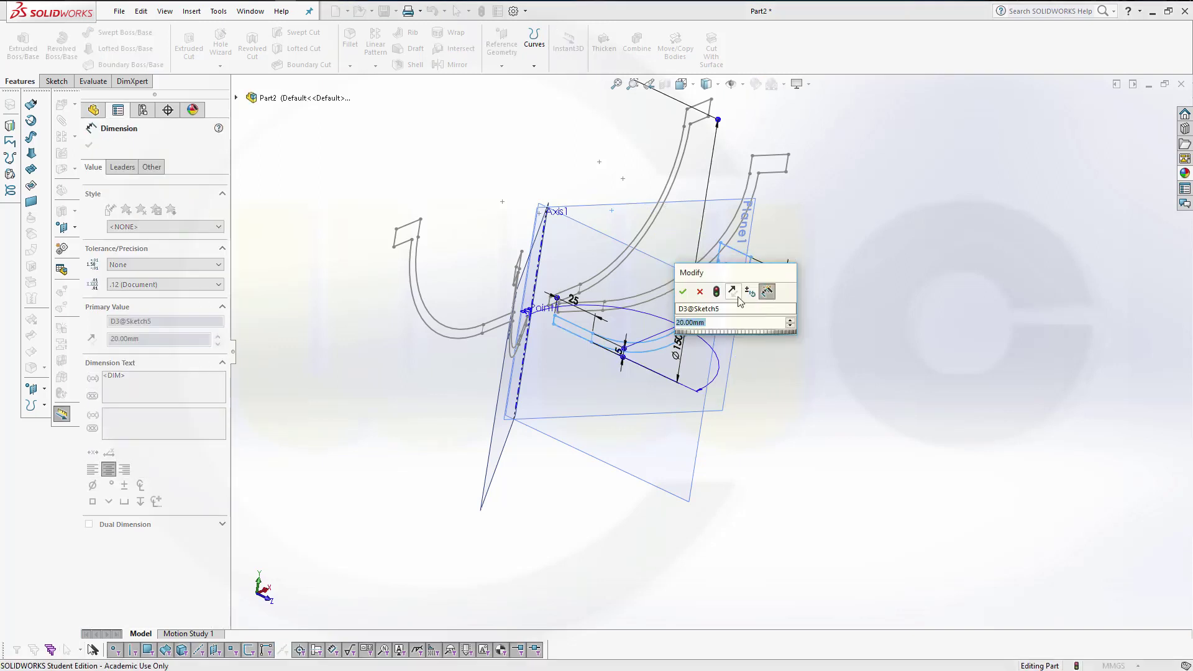
{"action": "type", "text": "10"}
{"action": "key", "text": "Return"}
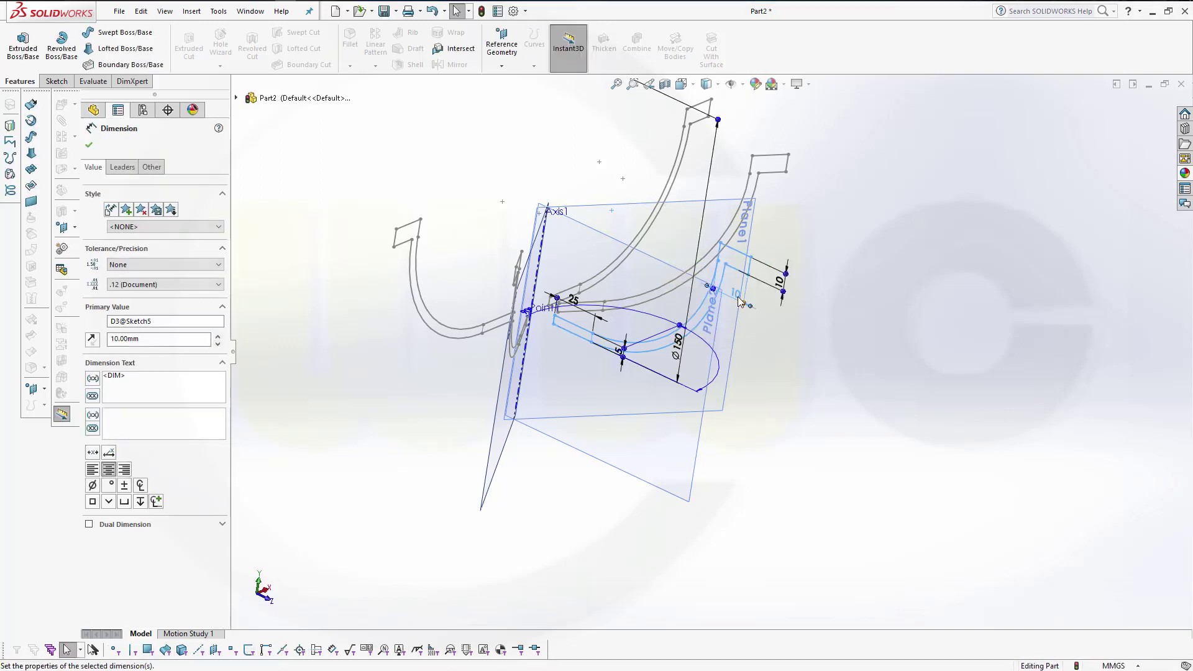
{"action": "double_click", "coordinate": [677, 348]}
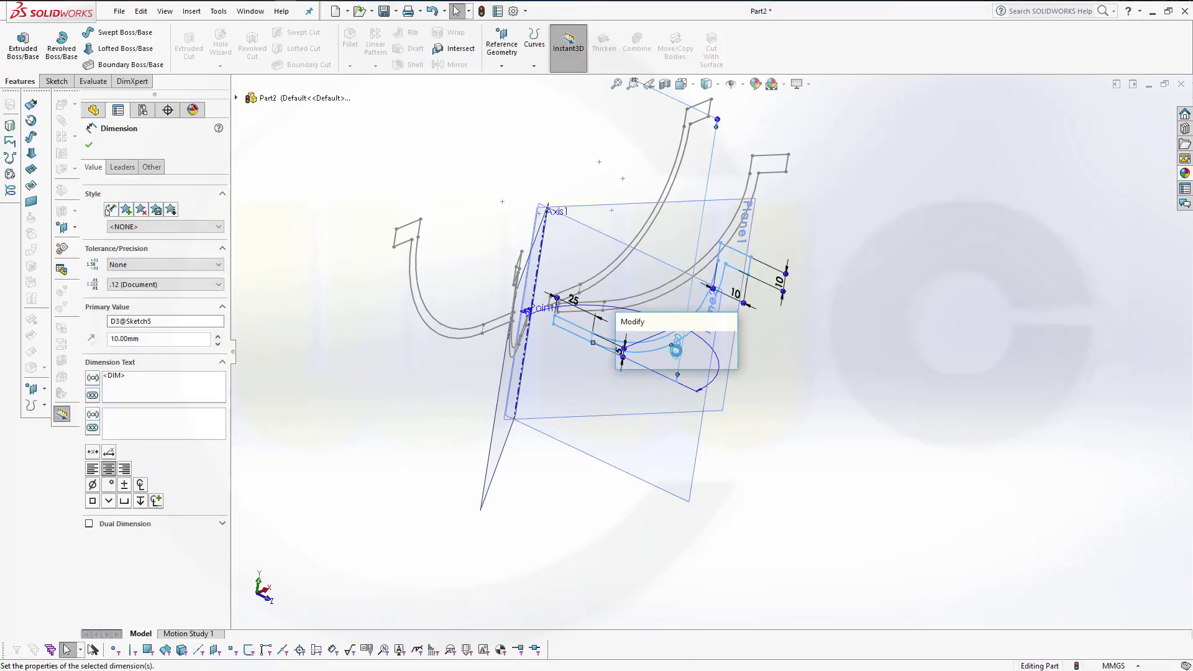
{"action": "type", "text": "240"}
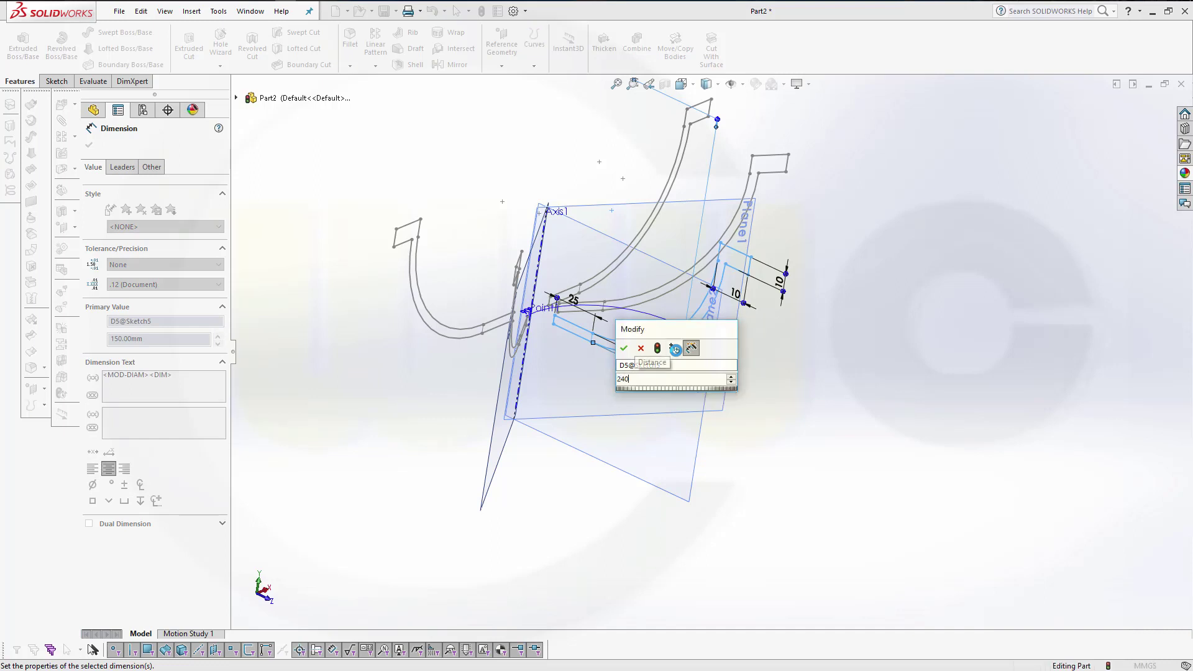
{"action": "key", "text": "Return"}
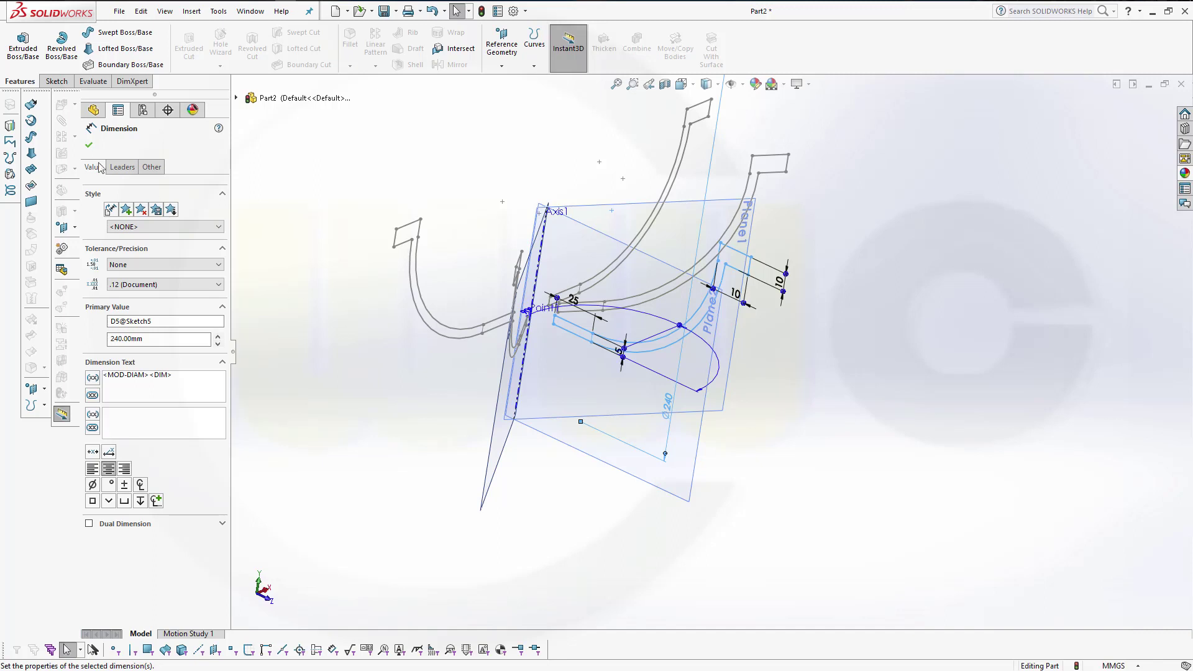
{"action": "left_click", "coordinate": [88, 146]}
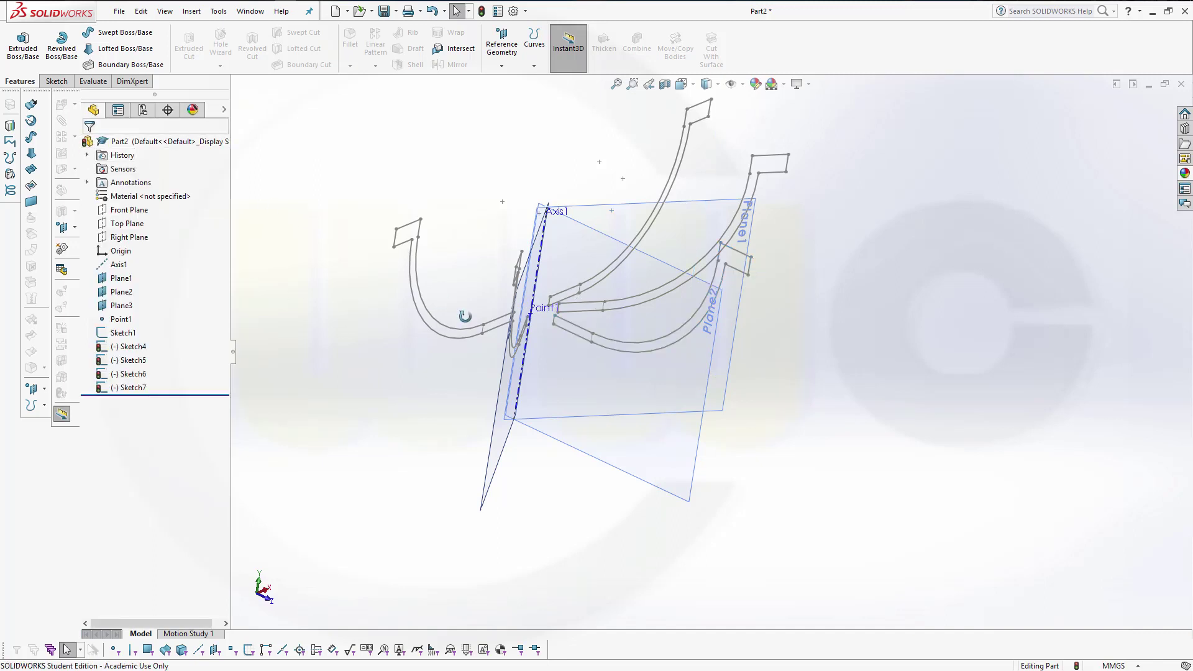
Step: Rebuild the part to apply the sketch modifications
{"action": "mouse_move", "coordinate": [465, 316]}
{"action": "middle_mouse_down"}
{"action": "mouse_move", "coordinate": [445, 267]}
{"action": "mouse_move", "coordinate": [484, 248]}
{"action": "mouse_move", "coordinate": [568, 293]}
{"action": "mouse_move", "coordinate": [354, 298]}
{"action": "middle_mouse_up"}
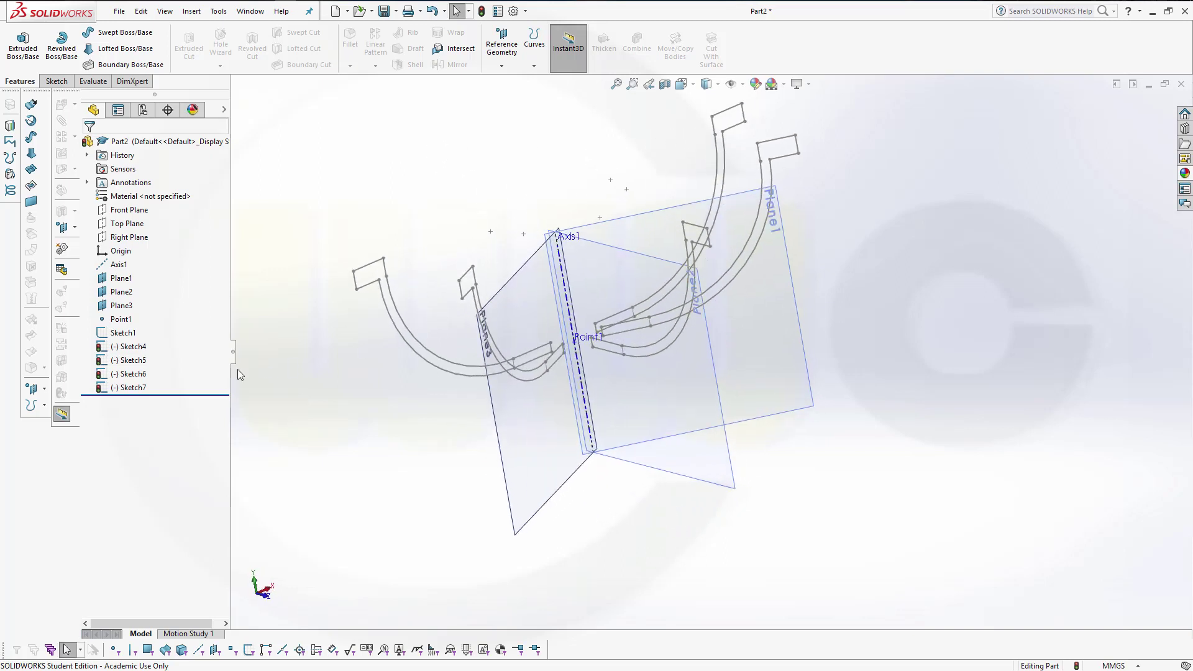
{"action": "left_click", "coordinate": [144, 376]}
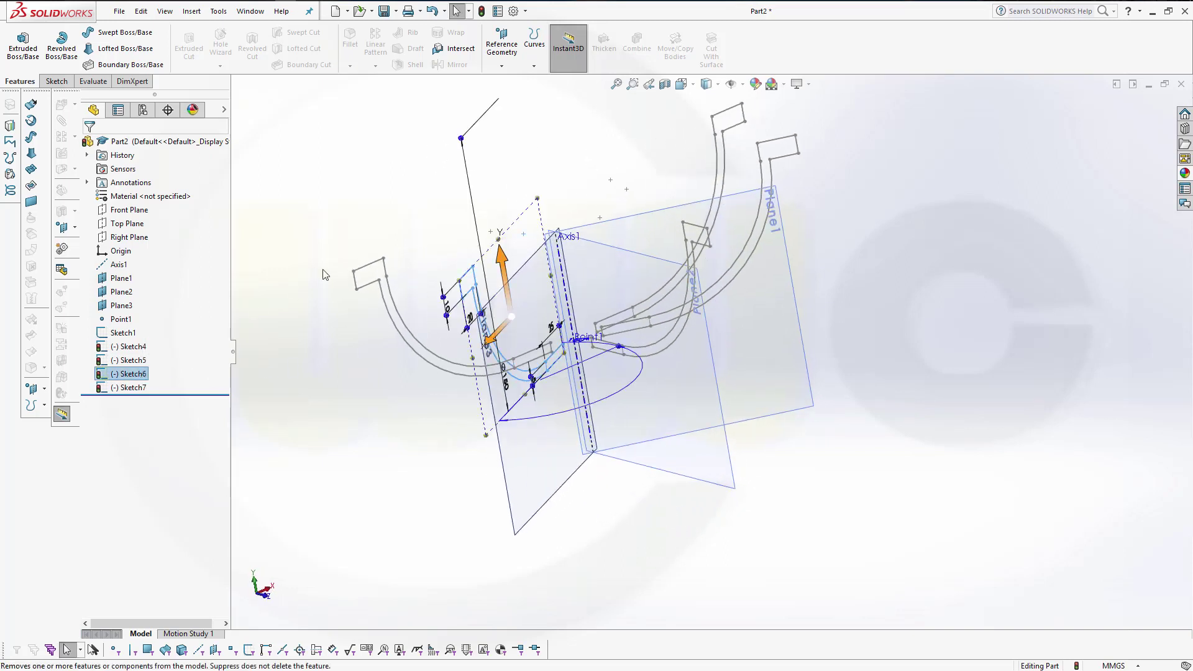
{"action": "left_click", "coordinate": [213, 337]}
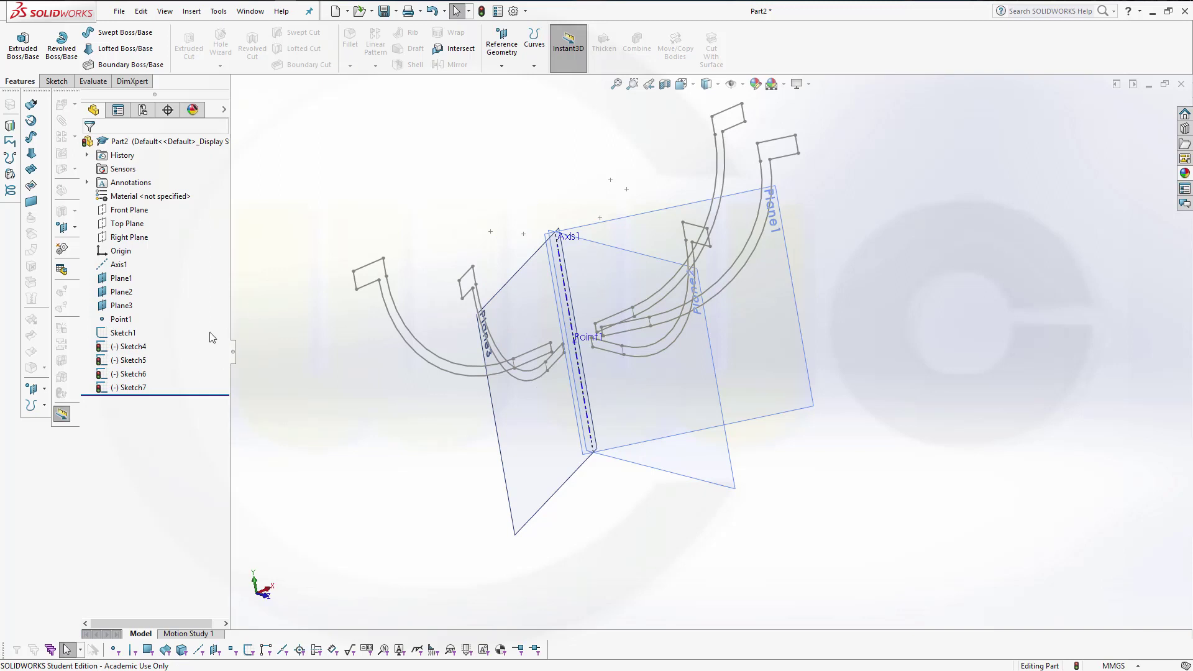
{"action": "left_click", "coordinate": [484, 12]}
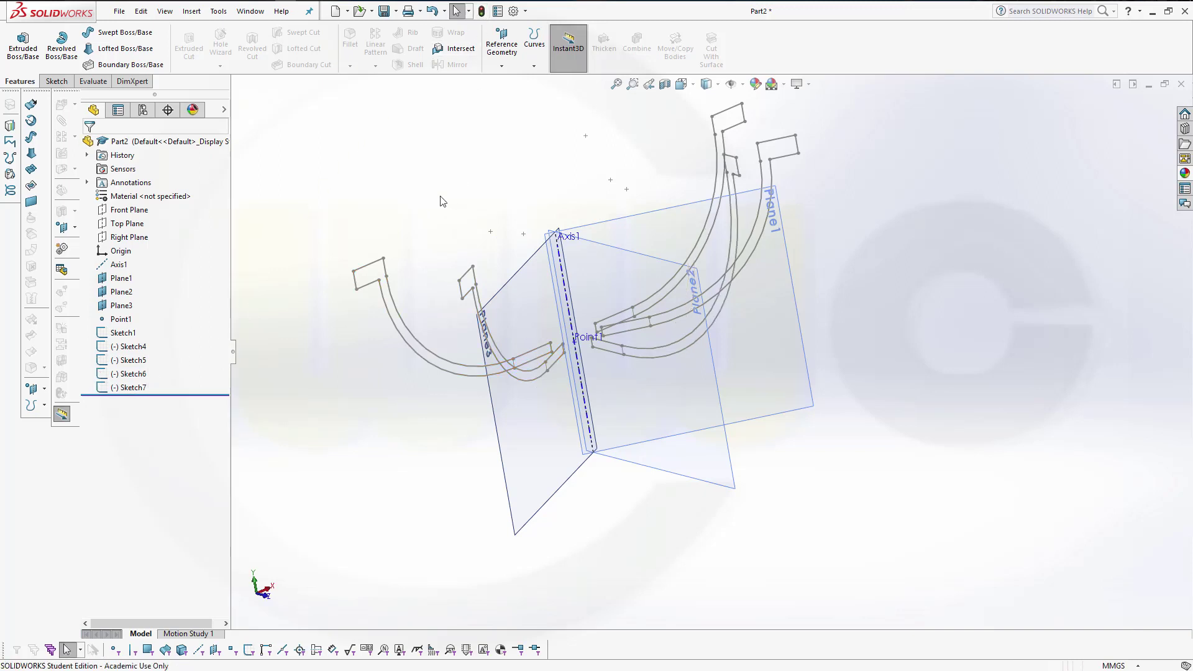
Step: Hide Plane1, Plane2 and Plane3
{"action": "mouse_move", "coordinate": [472, 181]}
{"action": "middle_mouse_down"}
{"action": "mouse_move", "coordinate": [539, 137]}
{"action": "mouse_move", "coordinate": [547, 174]}
{"action": "mouse_move", "coordinate": [616, 153]}
{"action": "mouse_move", "coordinate": [591, 205]}
{"action": "middle_mouse_up"}
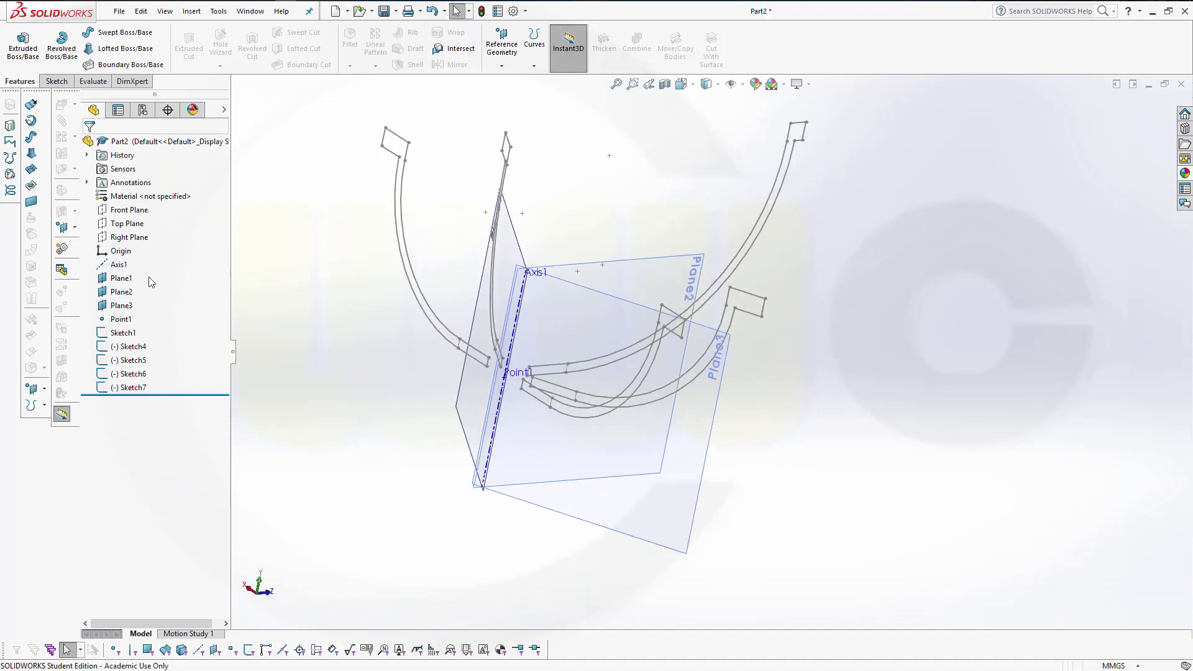
{"action": "left_click", "coordinate": [122, 278]}
{"action": "left_click", "coordinate": [129, 307], "text": "shift"}
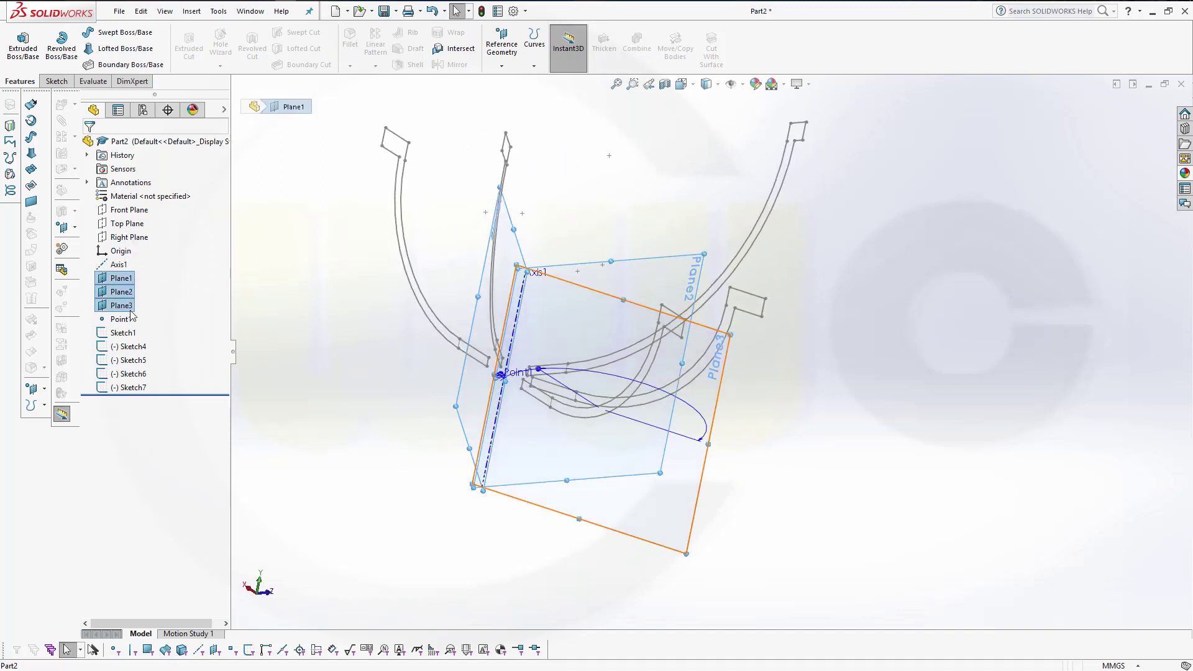
{"action": "right_click", "coordinate": [144, 311]}
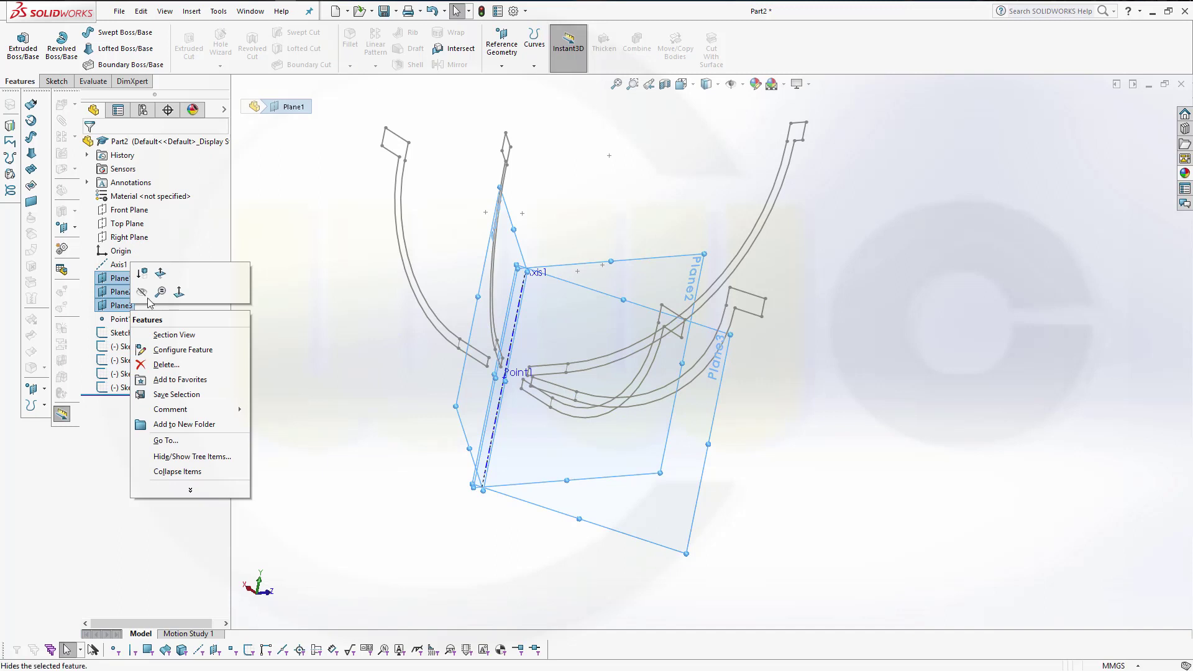
{"action": "left_click", "coordinate": [142, 292]}
Step: Start a surface loft through the profiles Sketch7, Sketch6, Sketch5, Sketch4 and Sketch1, in that order
{"action": "middle_click_drag", "start_coordinate": [963, 364], "coordinate": [858, 352]}
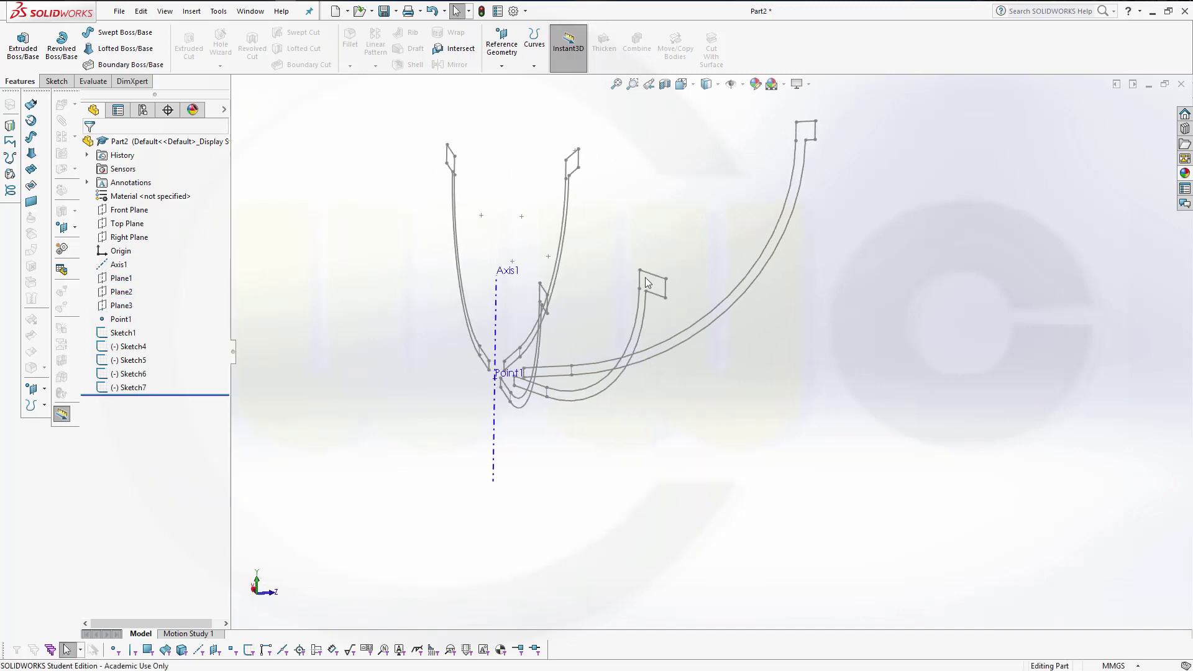
{"action": "left_click", "coordinate": [31, 153]}
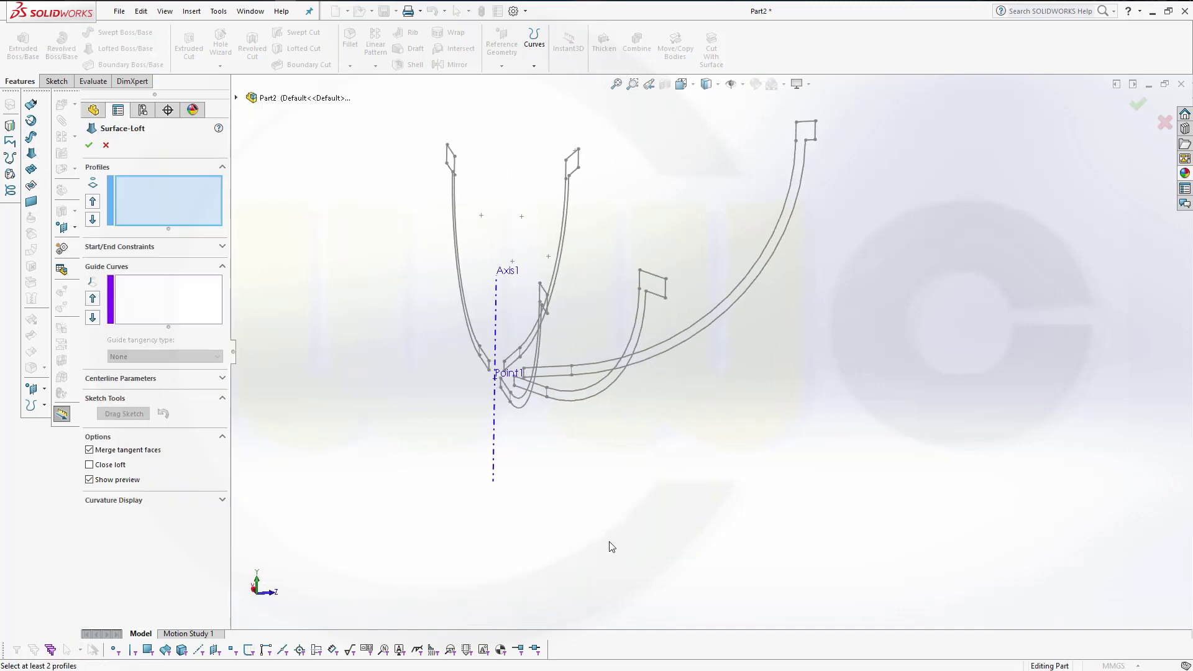
{"action": "mouse_move", "coordinate": [677, 503]}
{"action": "middle_mouse_down"}
{"action": "mouse_move", "coordinate": [736, 481]}
{"action": "mouse_move", "coordinate": [738, 512]}
{"action": "middle_mouse_up"}
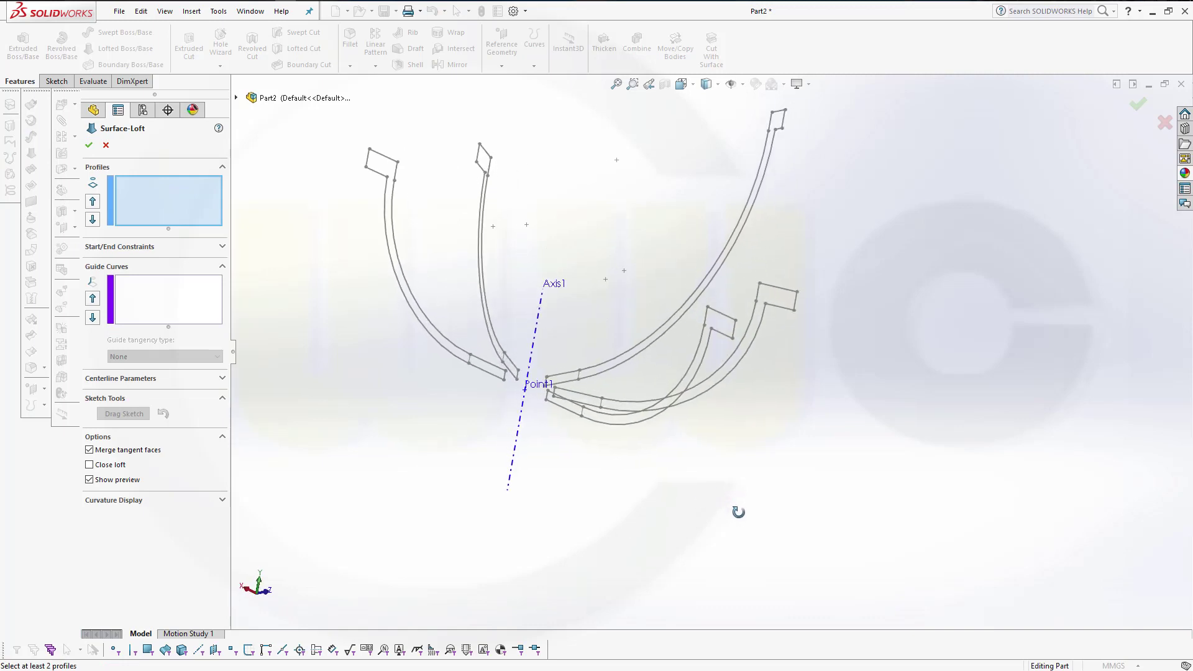
{"action": "left_click", "coordinate": [723, 310]}
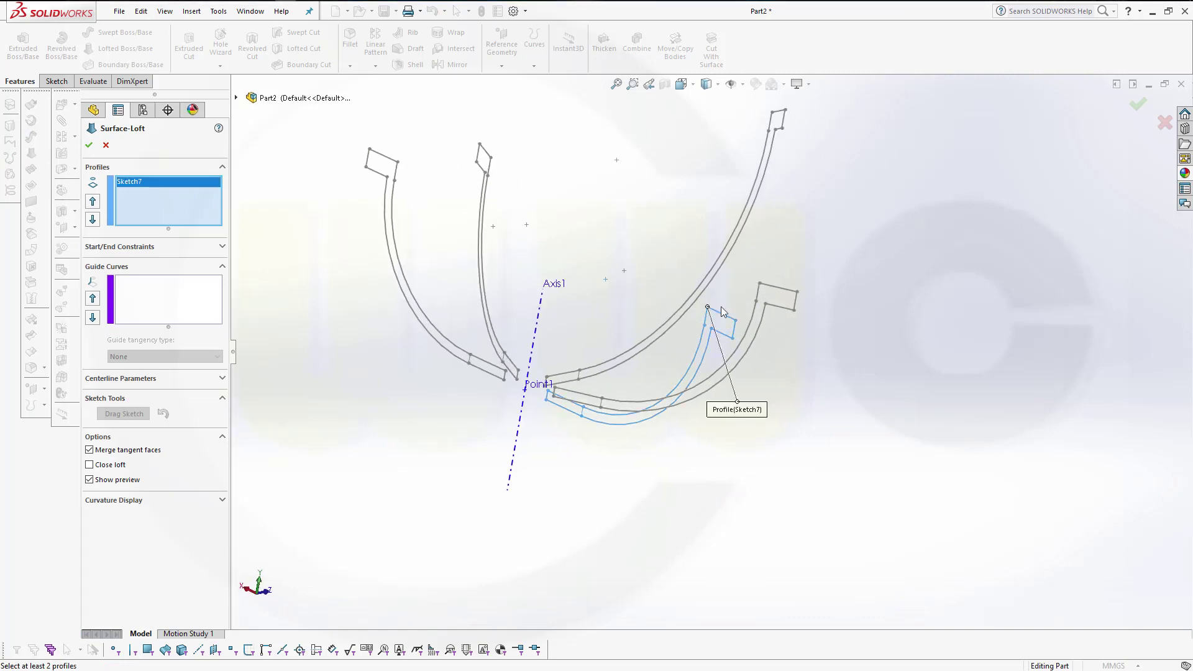
{"action": "left_click", "coordinate": [773, 289]}
{"action": "mouse_move", "coordinate": [799, 274]}
{"action": "middle_mouse_down"}
{"action": "mouse_move", "coordinate": [847, 221]}
{"action": "mouse_move", "coordinate": [800, 248]}
{"action": "middle_mouse_up"}
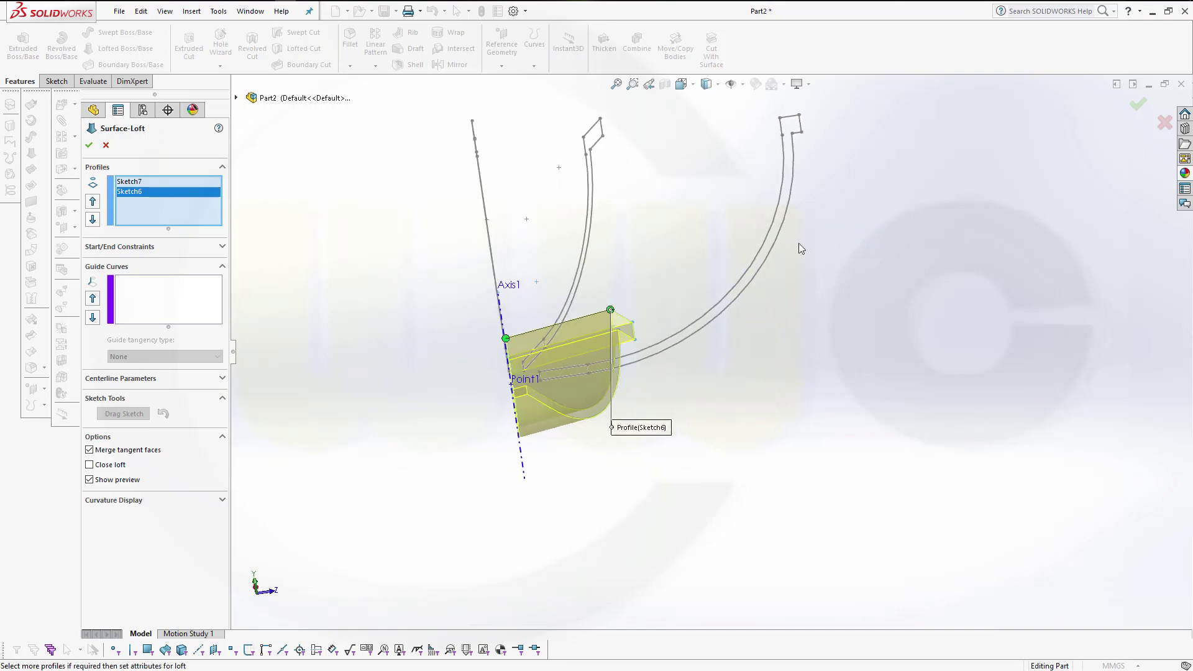
{"action": "left_click", "coordinate": [788, 118]}
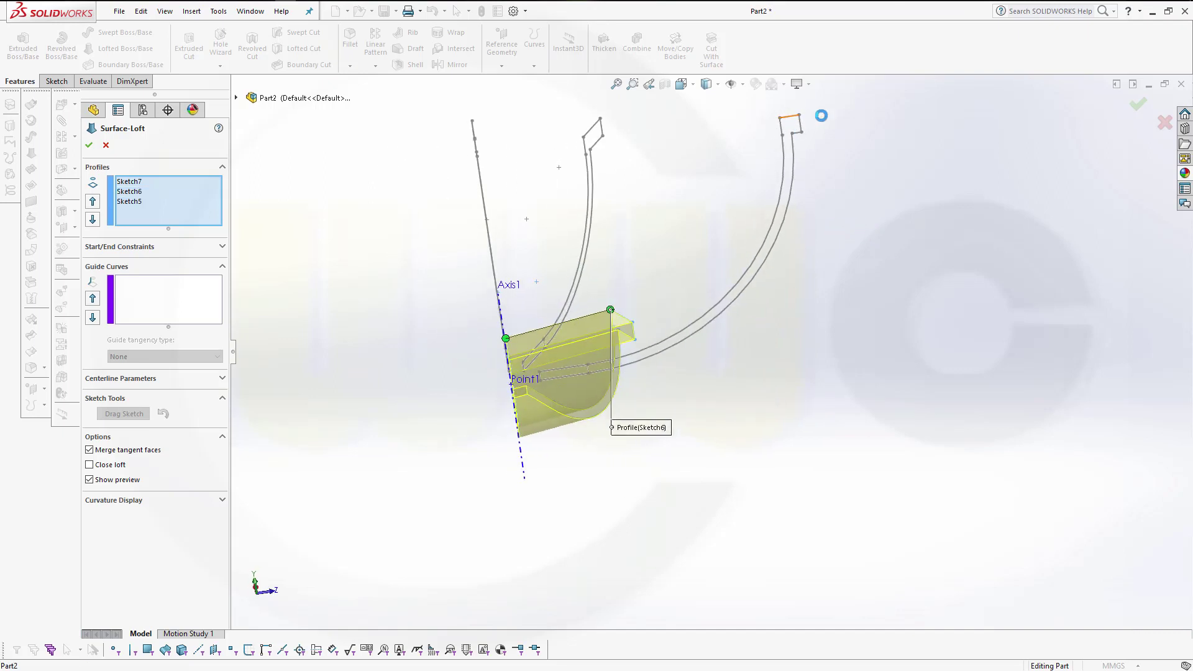
{"action": "left_click", "coordinate": [592, 135]}
{"action": "mouse_move", "coordinate": [568, 152]}
{"action": "middle_mouse_down"}
{"action": "mouse_move", "coordinate": [532, 106]}
{"action": "mouse_move", "coordinate": [547, 103]}
{"action": "middle_mouse_up"}
{"action": "left_click", "coordinate": [548, 100]}
{"action": "mouse_move", "coordinate": [575, 202]}
{"action": "middle_mouse_down"}
{"action": "mouse_move", "coordinate": [584, 213]}
{"action": "mouse_move", "coordinate": [647, 194]}
{"action": "mouse_move", "coordinate": [661, 224]}
{"action": "mouse_move", "coordinate": [654, 253]}
{"action": "mouse_move", "coordinate": [607, 242]}
{"action": "middle_mouse_up"}
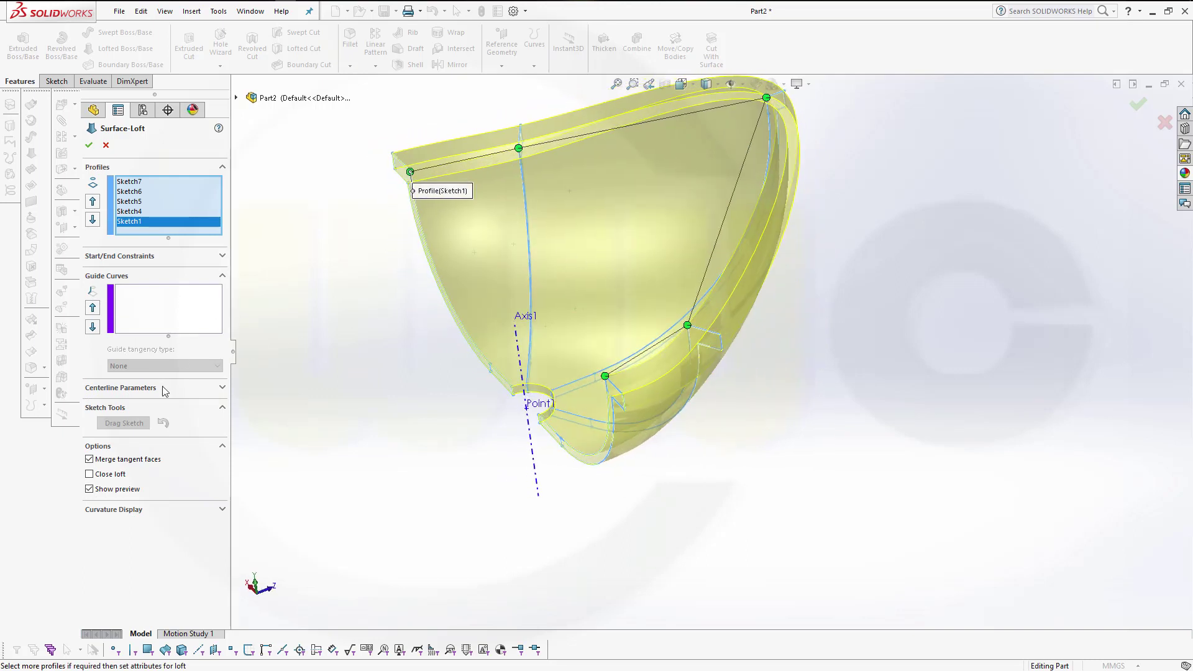
Step: Set the surface loft's start and end constraints to Normal To Profile and create the surface
{"action": "left_click", "coordinate": [222, 256]}
{"action": "left_click", "coordinate": [218, 285]}
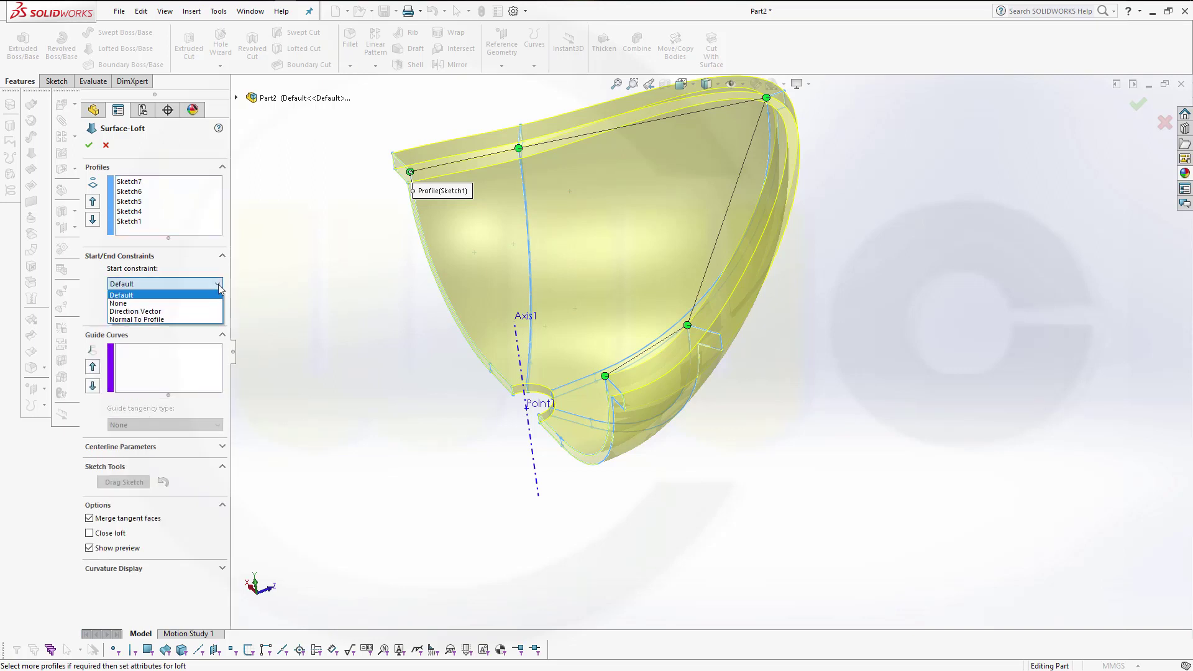
{"action": "left_click", "coordinate": [185, 320]}
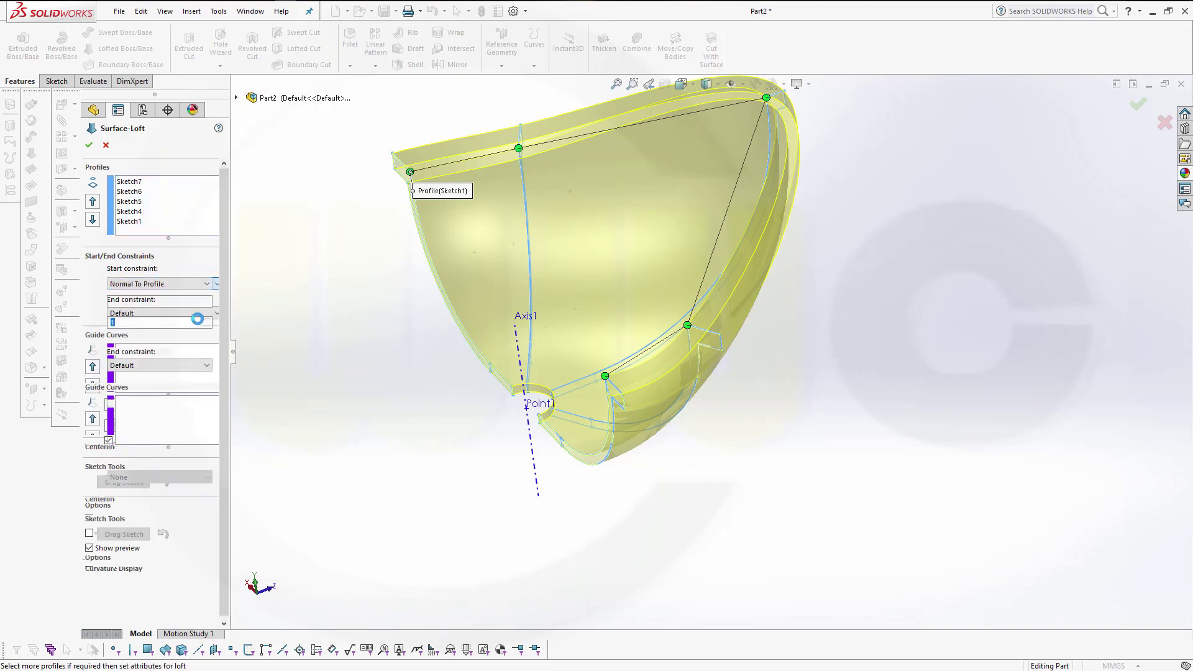
{"action": "left_click", "coordinate": [208, 367]}
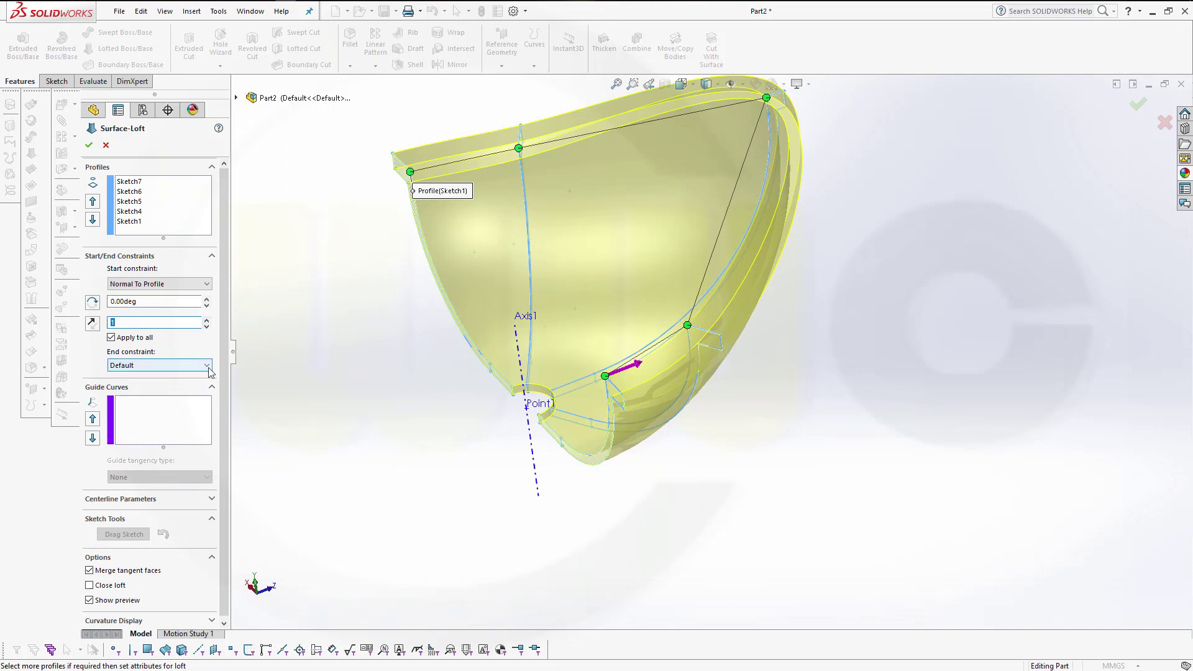
{"action": "left_click", "coordinate": [190, 403]}
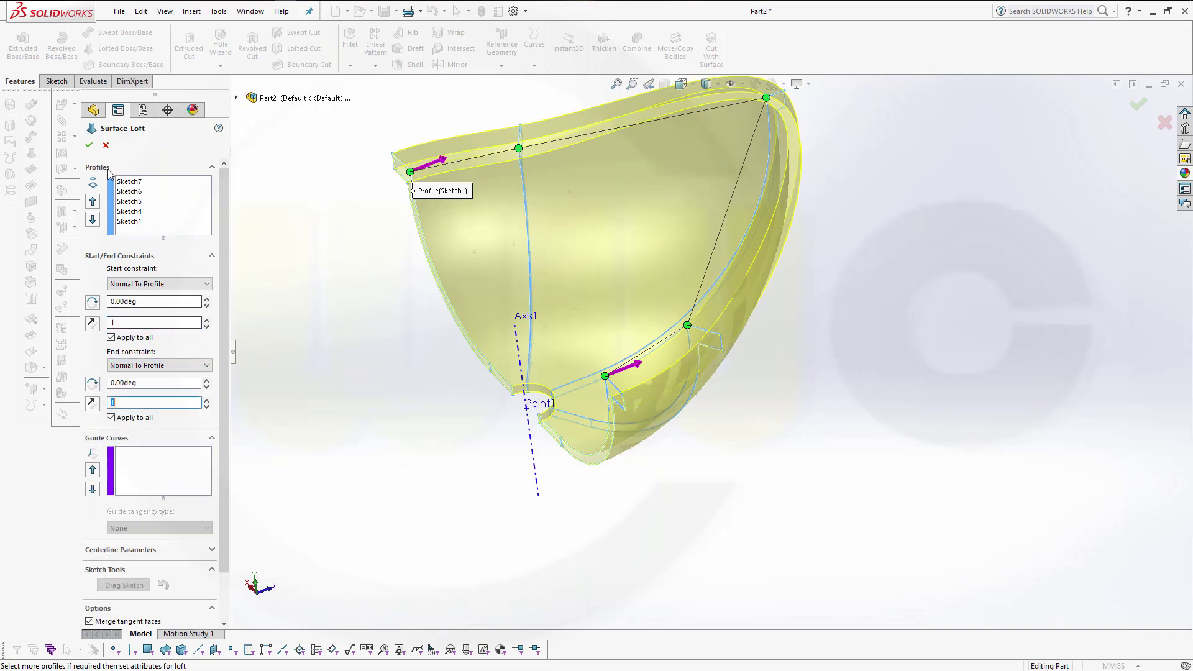
{"action": "key", "text": "Return"}
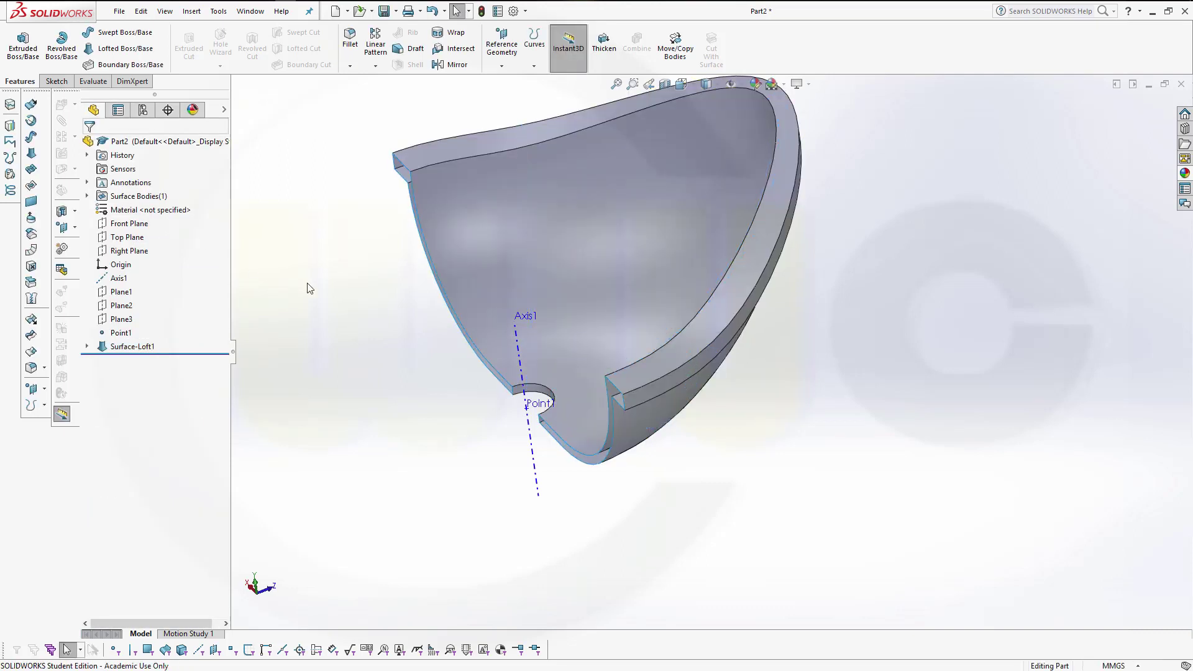
{"action": "middle_click_drag", "start_coordinate": [358, 328], "coordinate": [368, 348]}
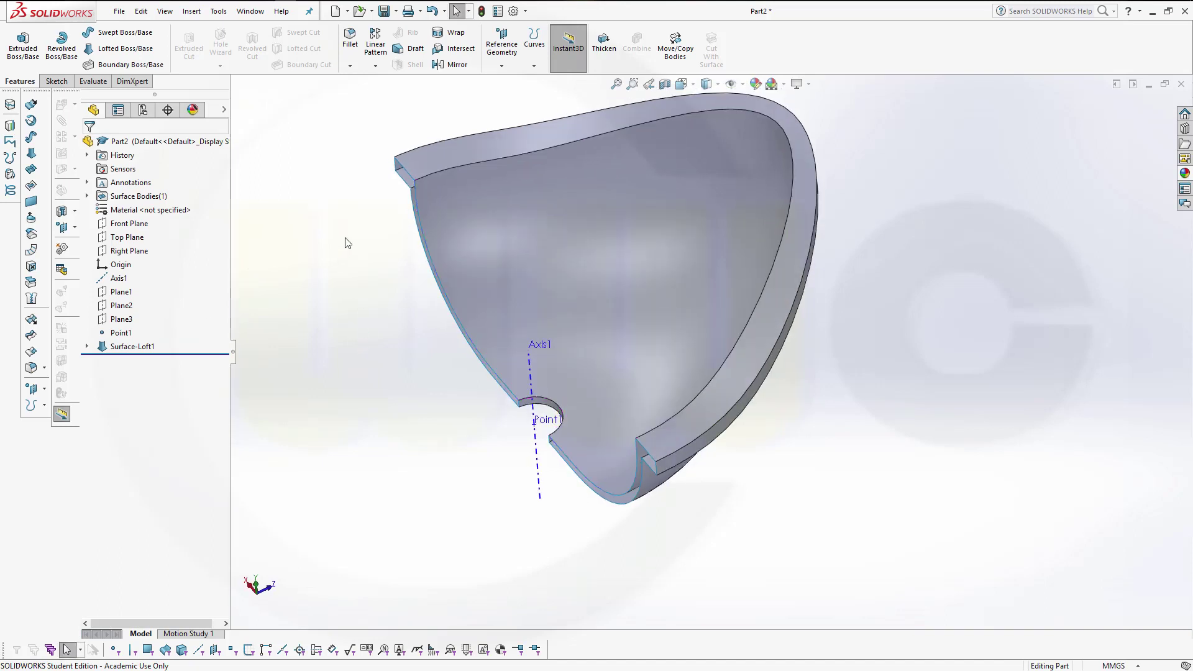
{"action": "scroll", "coordinate": [382, 266], "scroll_direction": "down", "scroll_amount": 3}
{"action": "scroll", "coordinate": [386, 258], "scroll_direction": "up", "scroll_amount": 3}
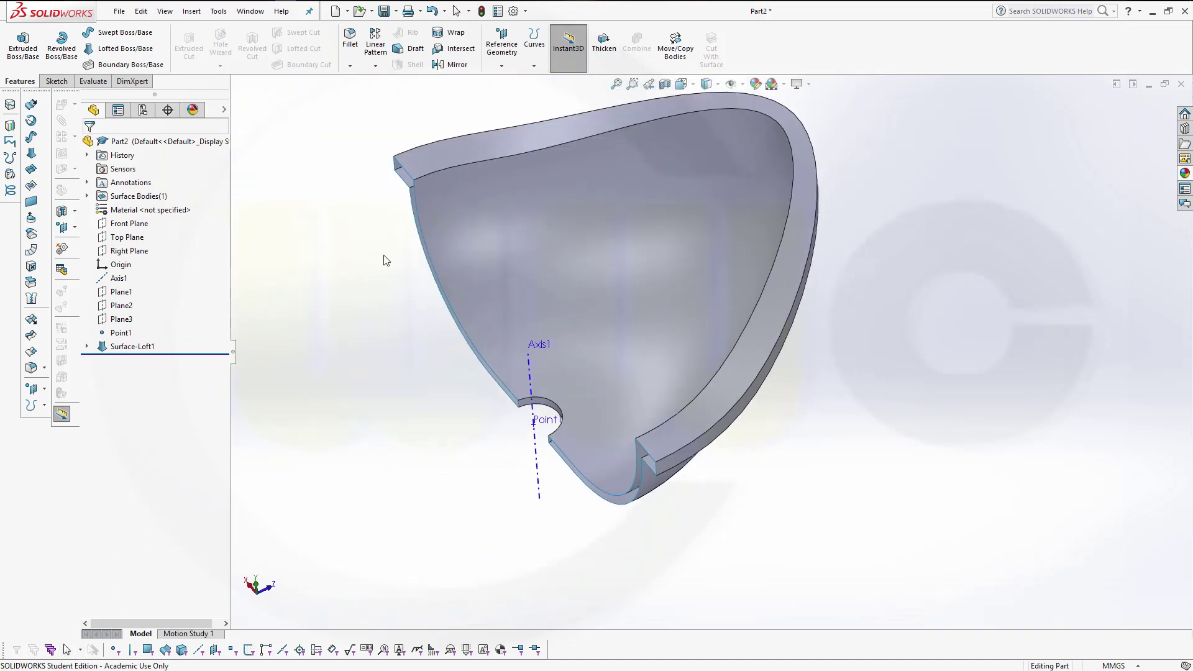
{"action": "middle_click_drag", "start_coordinate": [386, 259], "coordinate": [510, 239]}
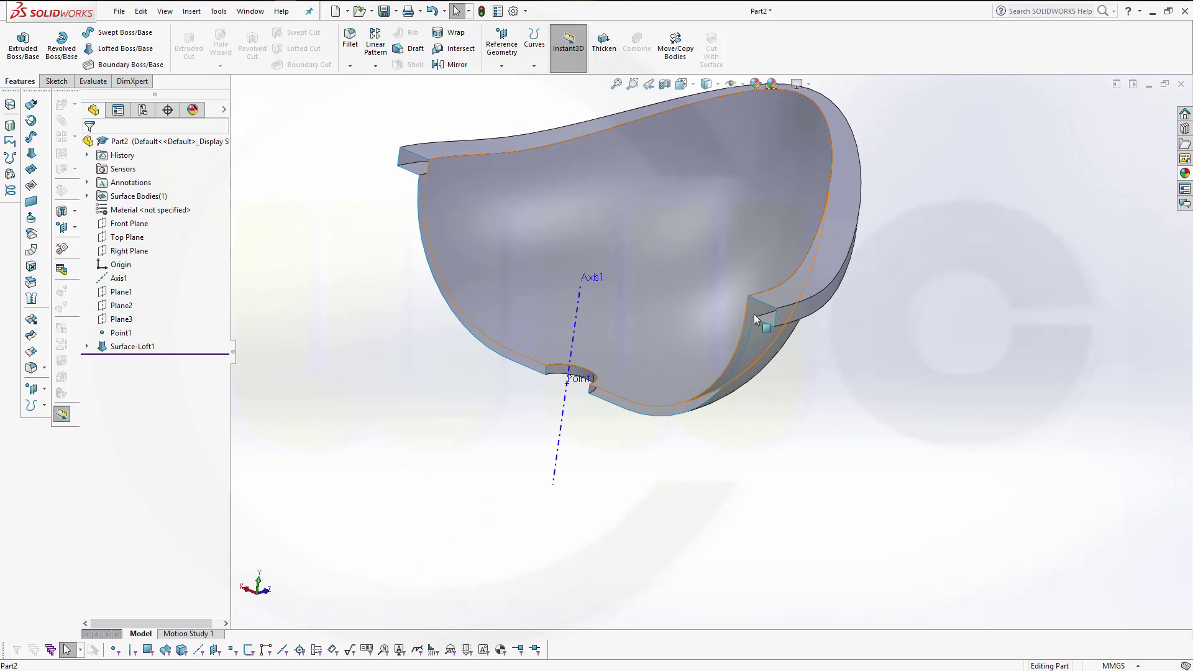
Step: Delete the Surface-Loft1 feature while keeping its profile sketches
{"action": "right_click", "coordinate": [138, 350]}
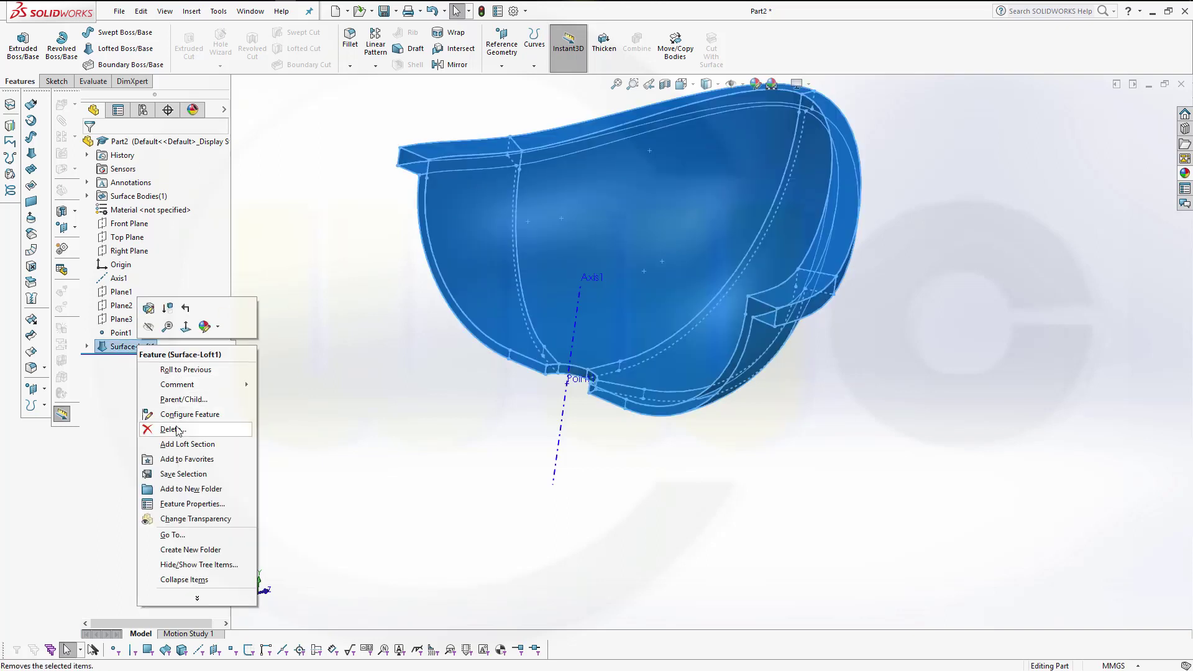
{"action": "left_click", "coordinate": [172, 430]}
{"action": "left_click", "coordinate": [674, 280]}
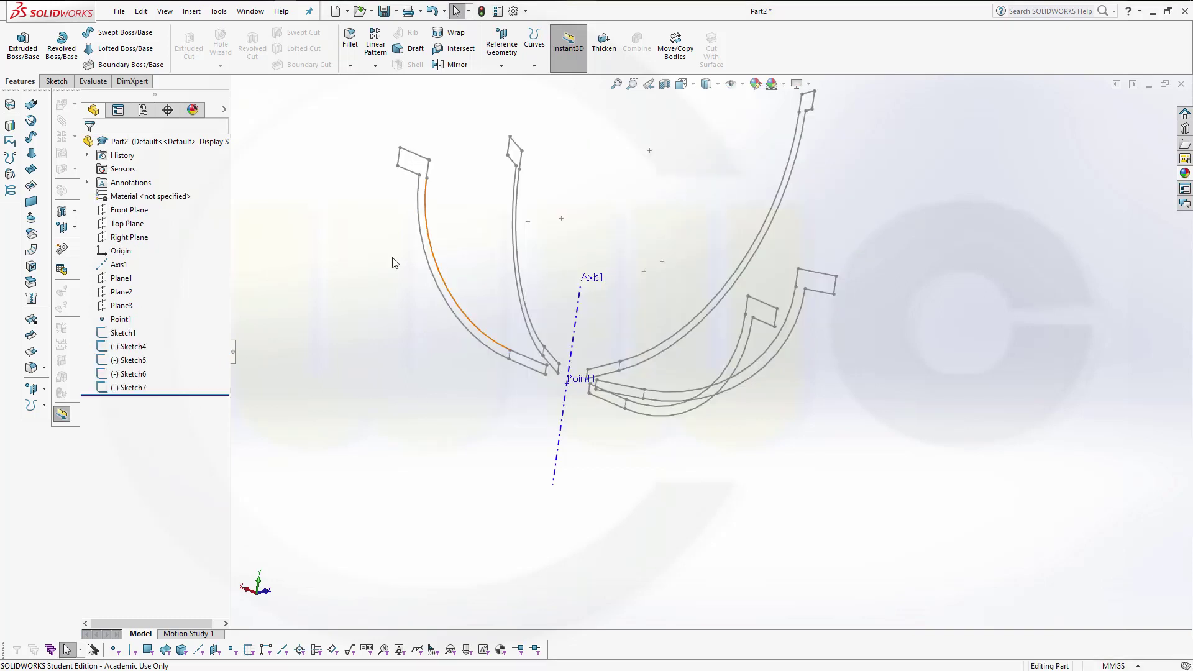
Step: Start a solid Lofted Boss/Base through the profiles Sketch7, Sketch6, Sketch5, Sketch4 and Sketch1, in that order
{"action": "middle_click_drag", "start_coordinate": [261, 258], "coordinate": [280, 256]}
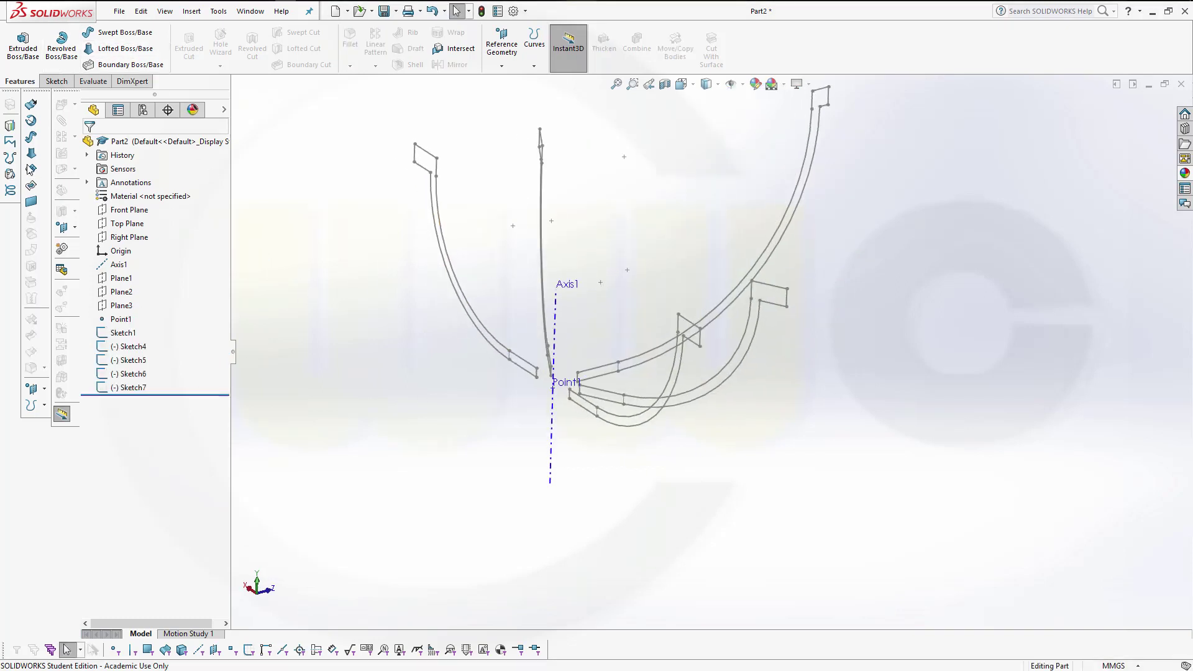
{"action": "left_click", "coordinate": [91, 50]}
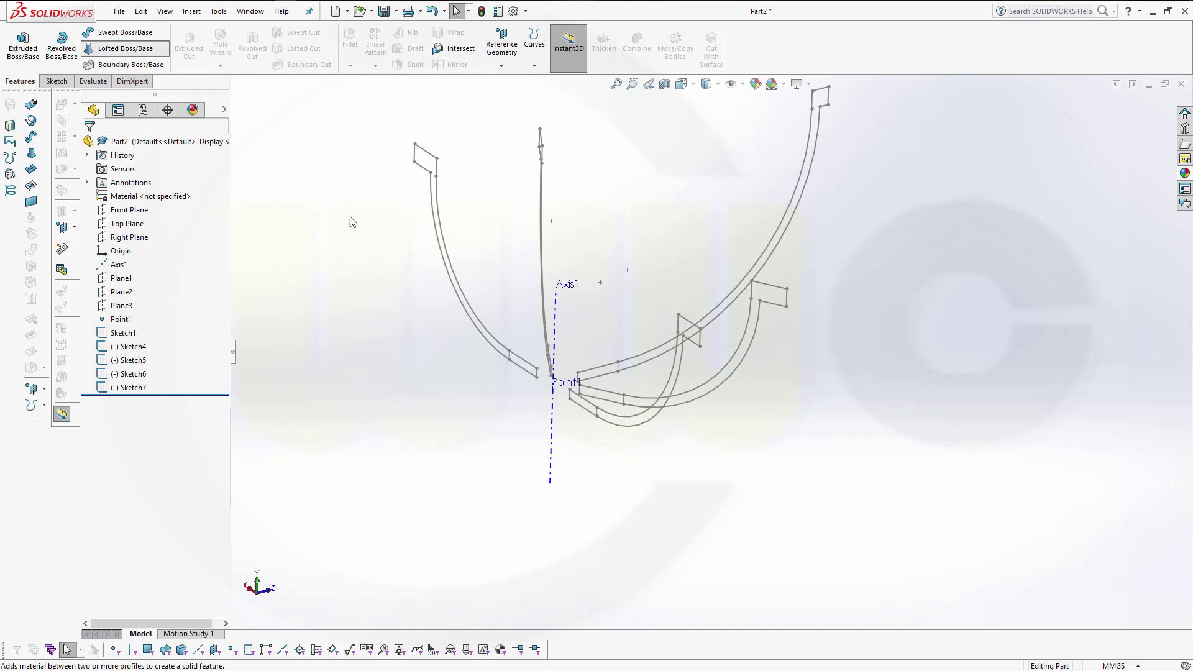
{"action": "left_click", "coordinate": [686, 323]}
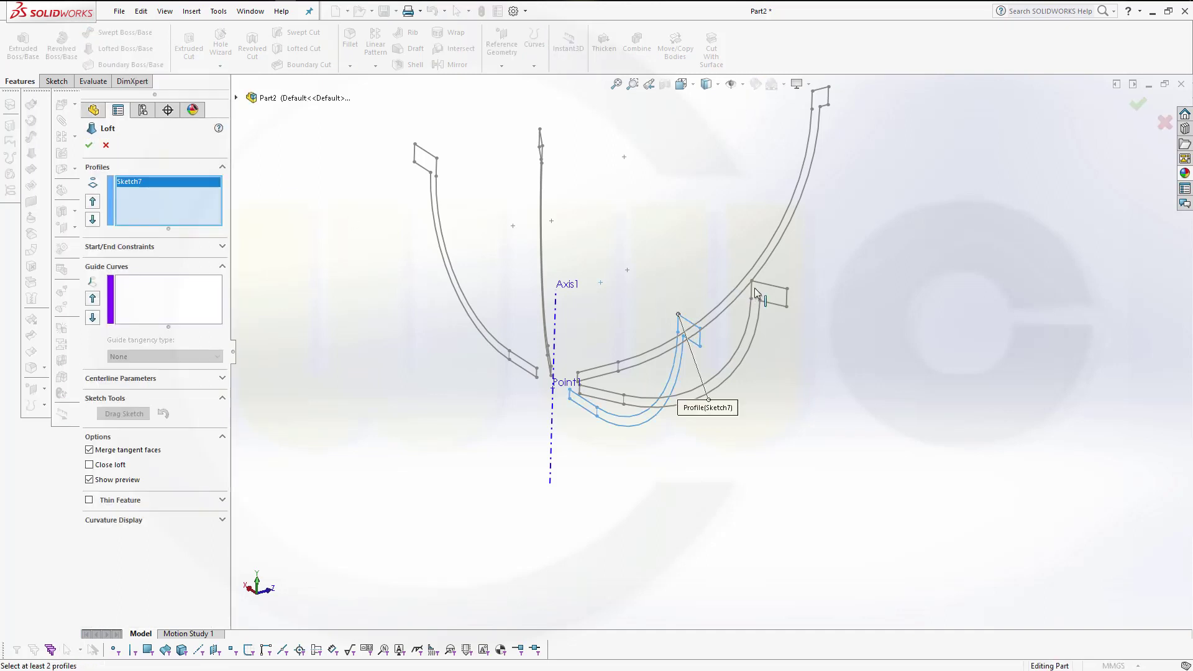
{"action": "left_click", "coordinate": [754, 287]}
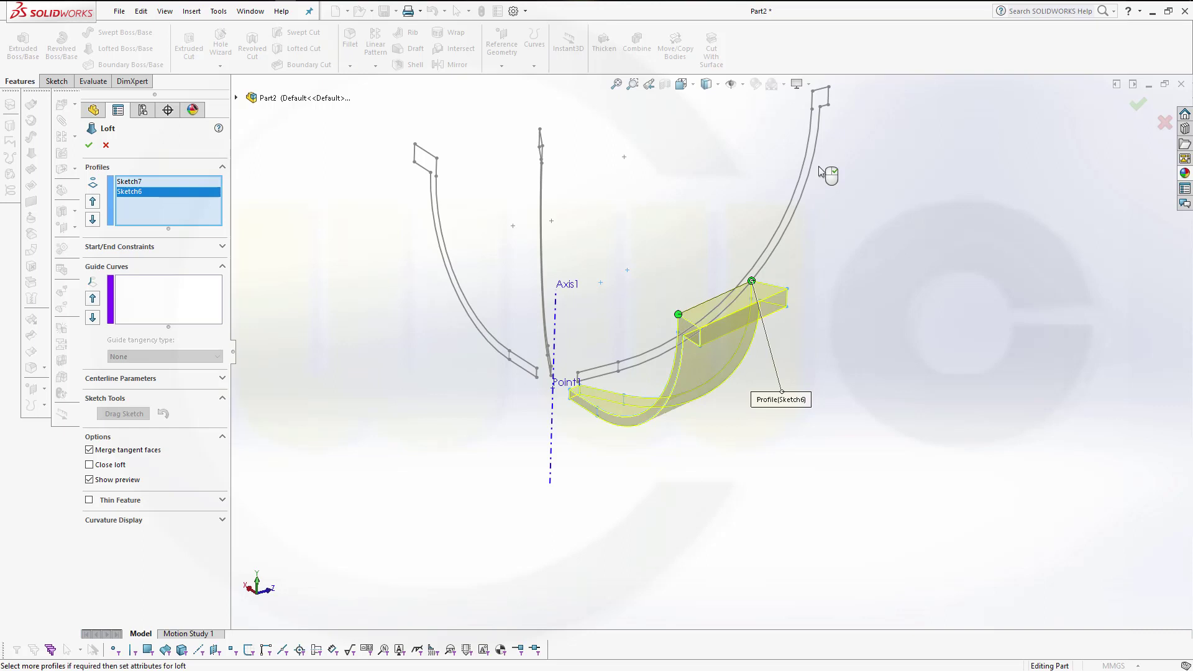
{"action": "left_click", "coordinate": [821, 90]}
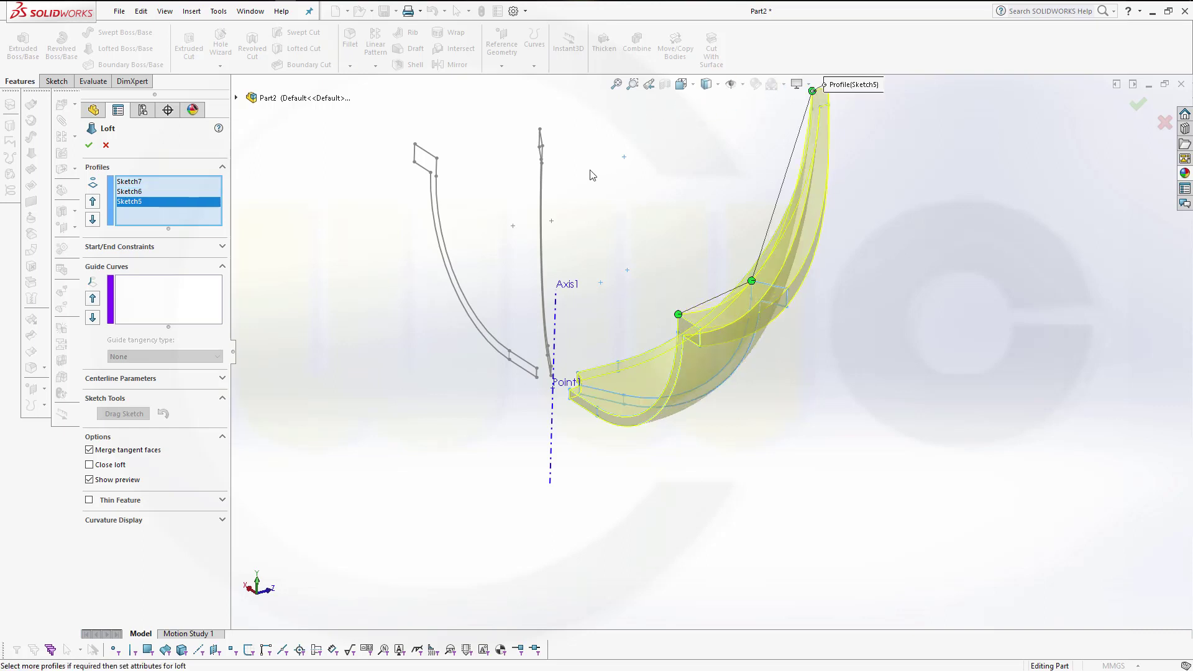
{"action": "mouse_move", "coordinate": [592, 175]}
{"action": "middle_mouse_down"}
{"action": "mouse_move", "coordinate": [552, 200]}
{"action": "mouse_move", "coordinate": [596, 114]}
{"action": "middle_mouse_up"}
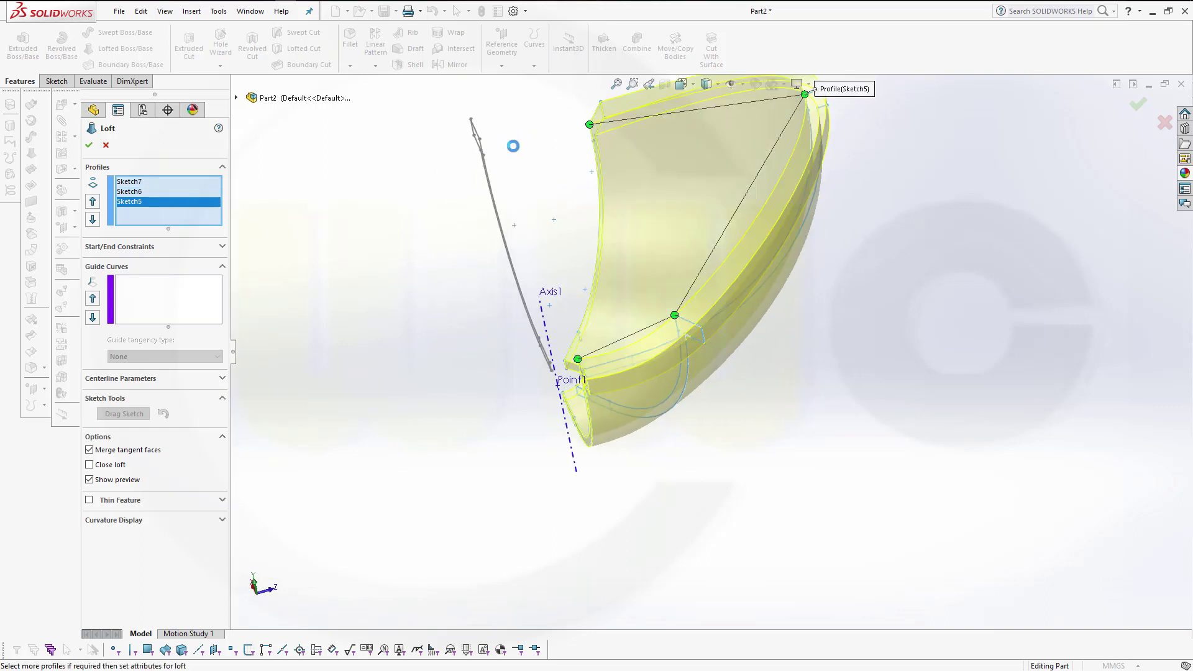
{"action": "left_click", "coordinate": [513, 147]}
{"action": "mouse_move", "coordinate": [513, 146]}
{"action": "middle_mouse_down"}
{"action": "mouse_move", "coordinate": [506, 235]}
{"action": "mouse_move", "coordinate": [529, 120]}
{"action": "middle_mouse_up"}
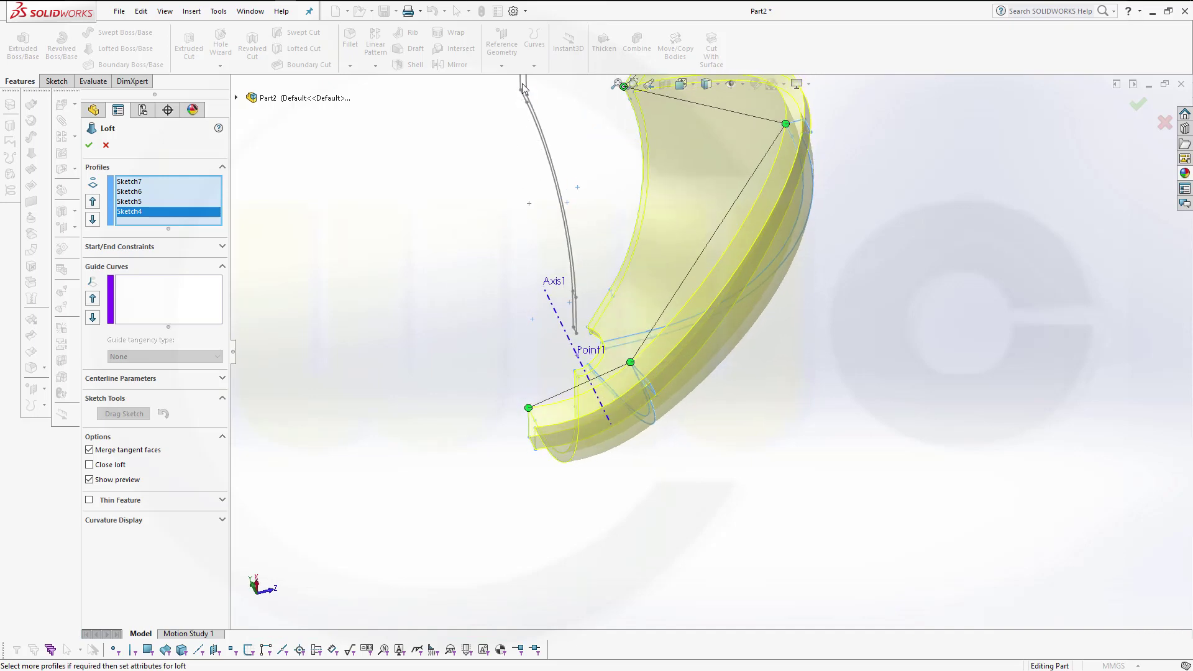
{"action": "left_click", "coordinate": [522, 87]}
{"action": "mouse_move", "coordinate": [615, 234]}
{"action": "middle_mouse_down"}
{"action": "mouse_move", "coordinate": [621, 192]}
{"action": "mouse_move", "coordinate": [651, 155]}
{"action": "mouse_move", "coordinate": [688, 150]}
{"action": "middle_mouse_up"}
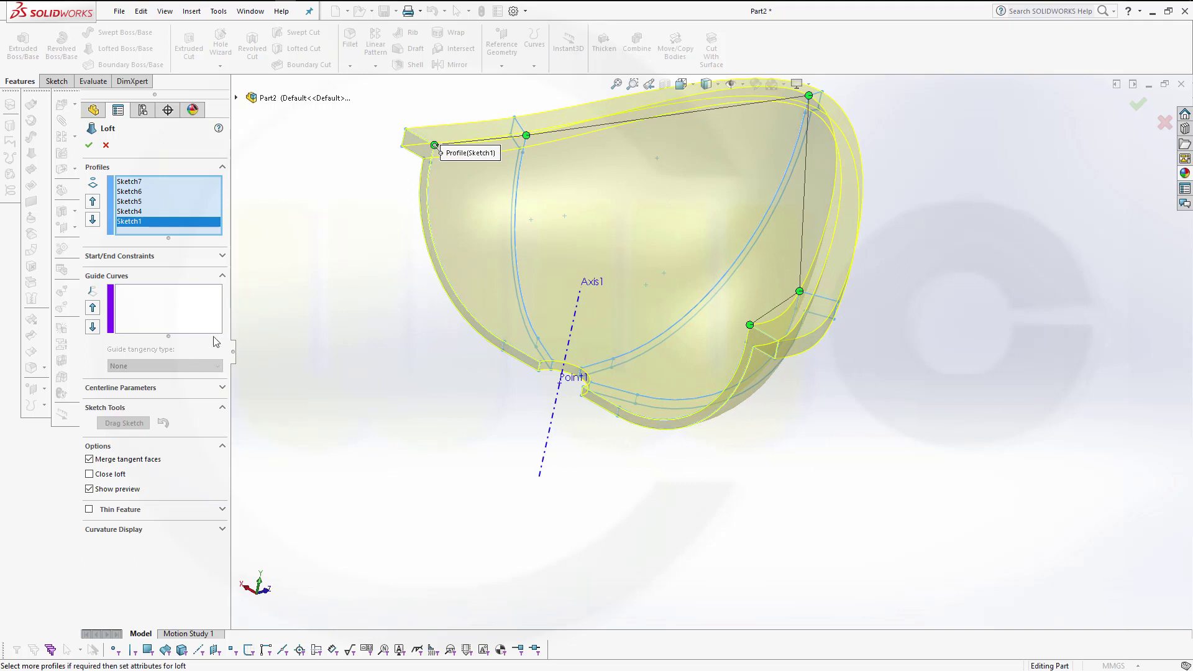
Step: Set the solid loft's start and end constraints to Normal To Profile and create the loft
{"action": "left_click", "coordinate": [222, 257]}
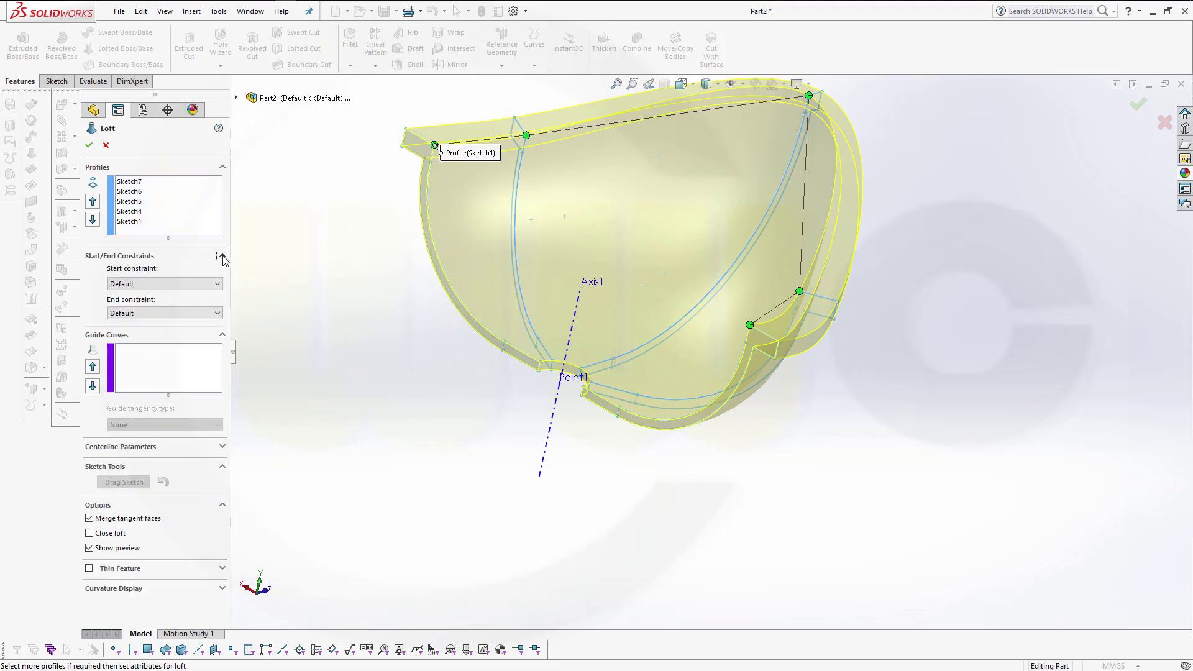
{"action": "left_click", "coordinate": [213, 290]}
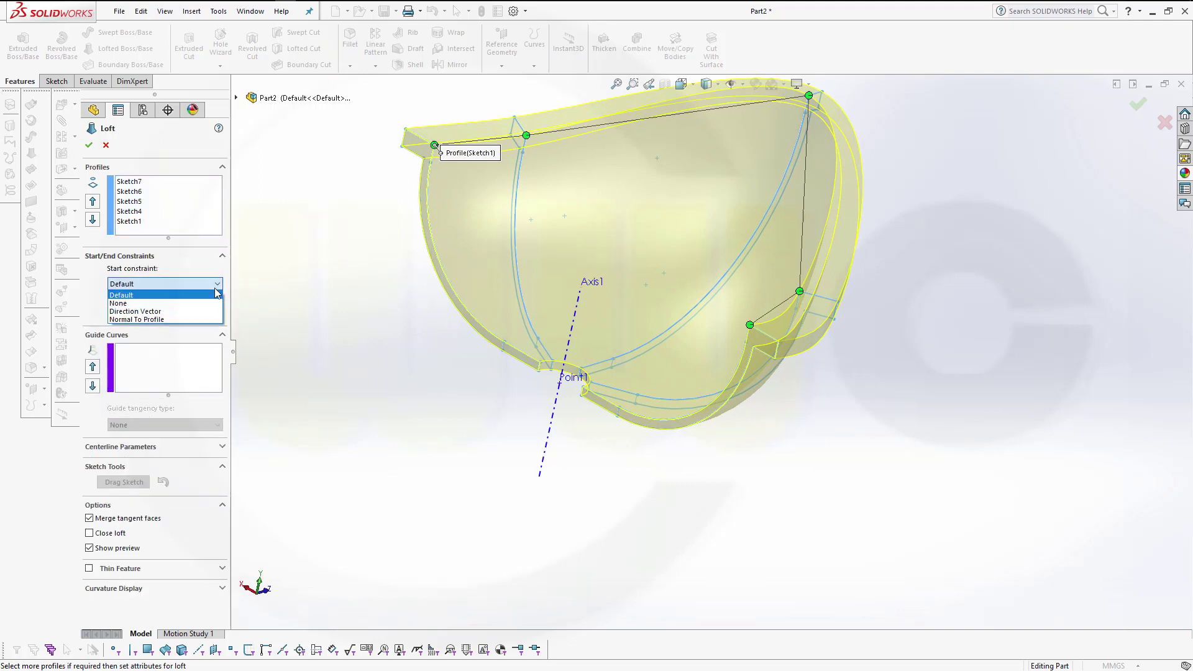
{"action": "left_click", "coordinate": [212, 323]}
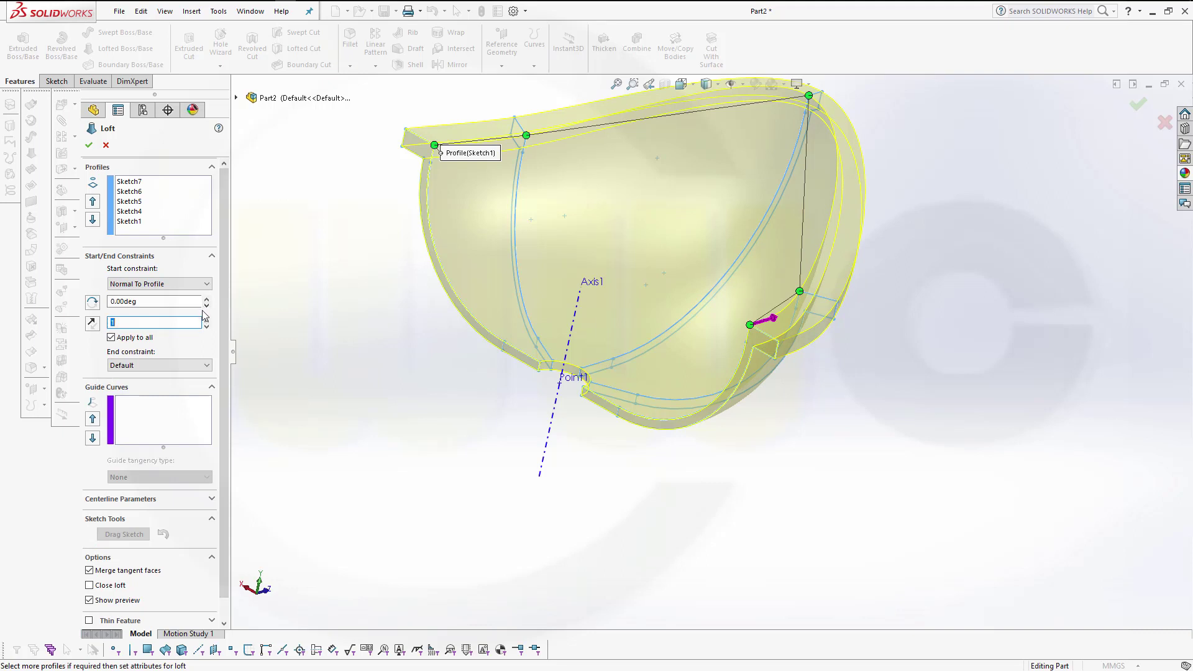
{"action": "left_click", "coordinate": [208, 367]}
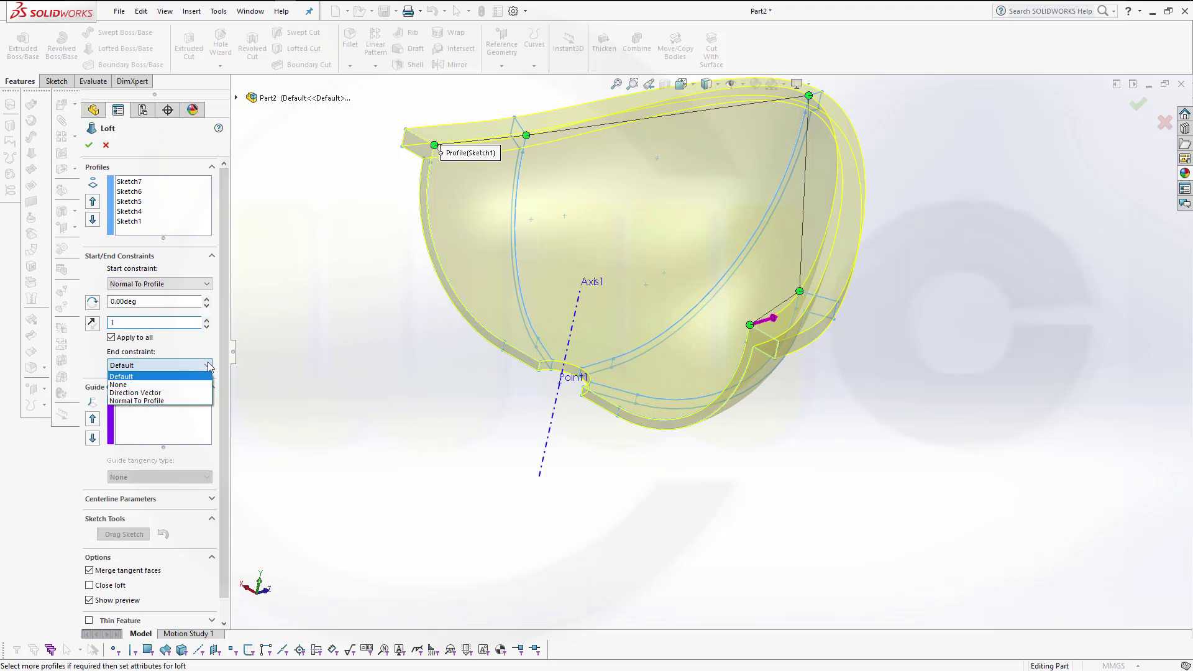
{"action": "left_click", "coordinate": [192, 402]}
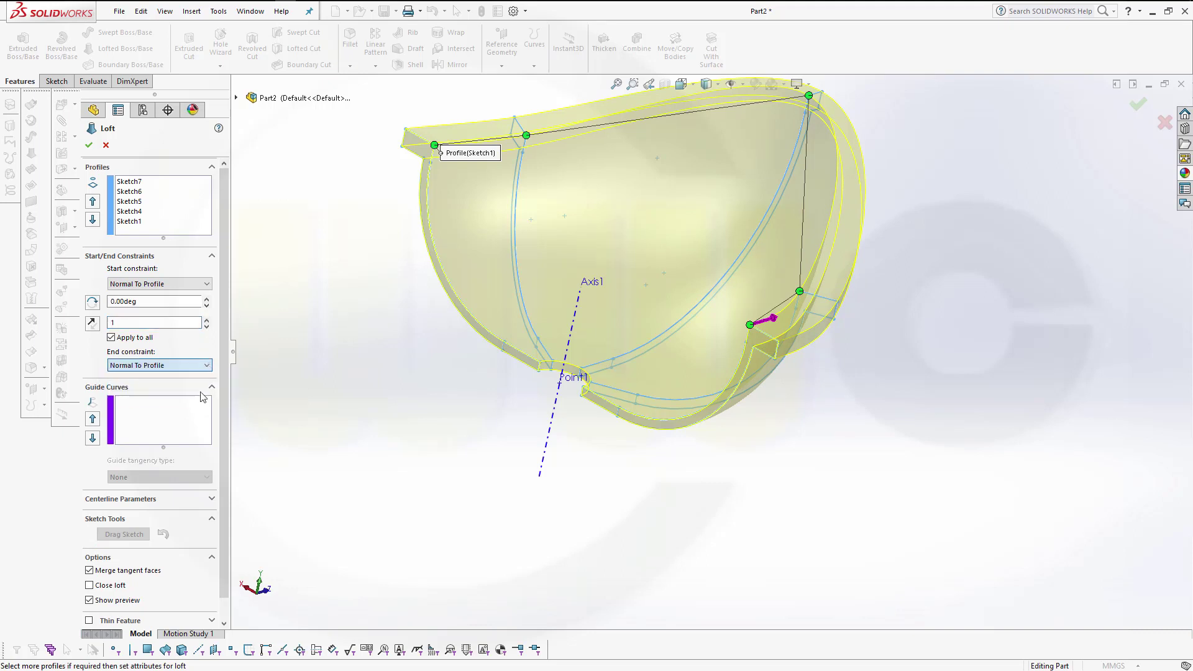
{"action": "left_click", "coordinate": [89, 147]}
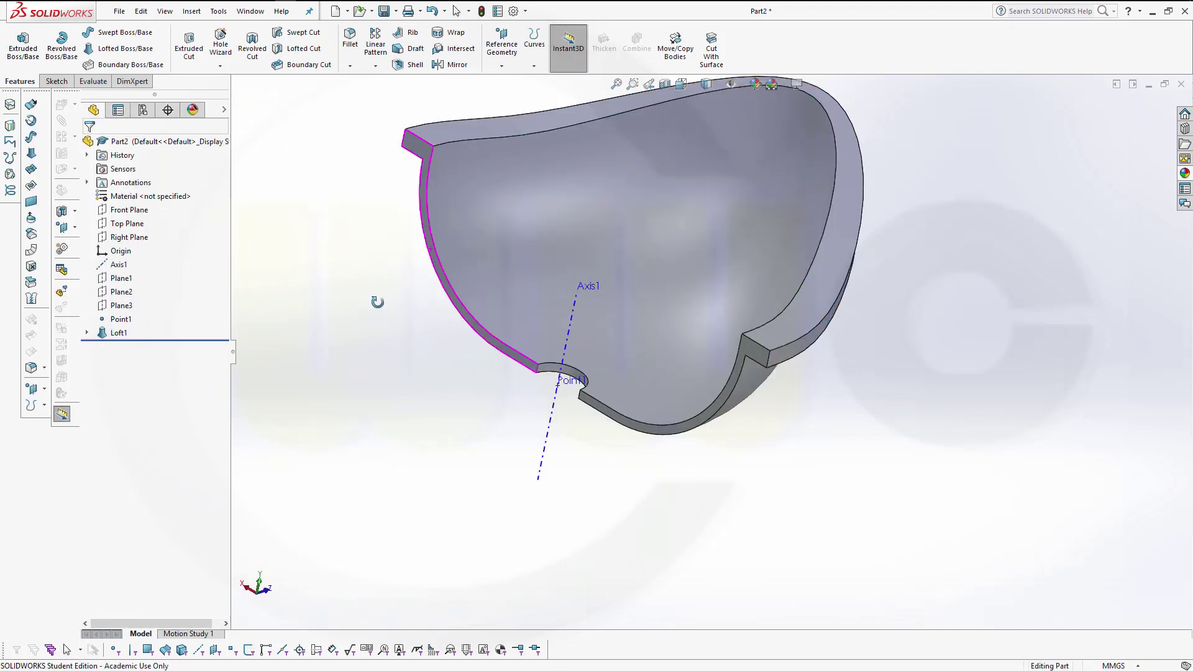
{"action": "middle_click_drag", "start_coordinate": [377, 302], "coordinate": [546, 237]}
{"action": "scroll", "coordinate": [546, 236], "scroll_direction": "up", "scroll_amount": 3}
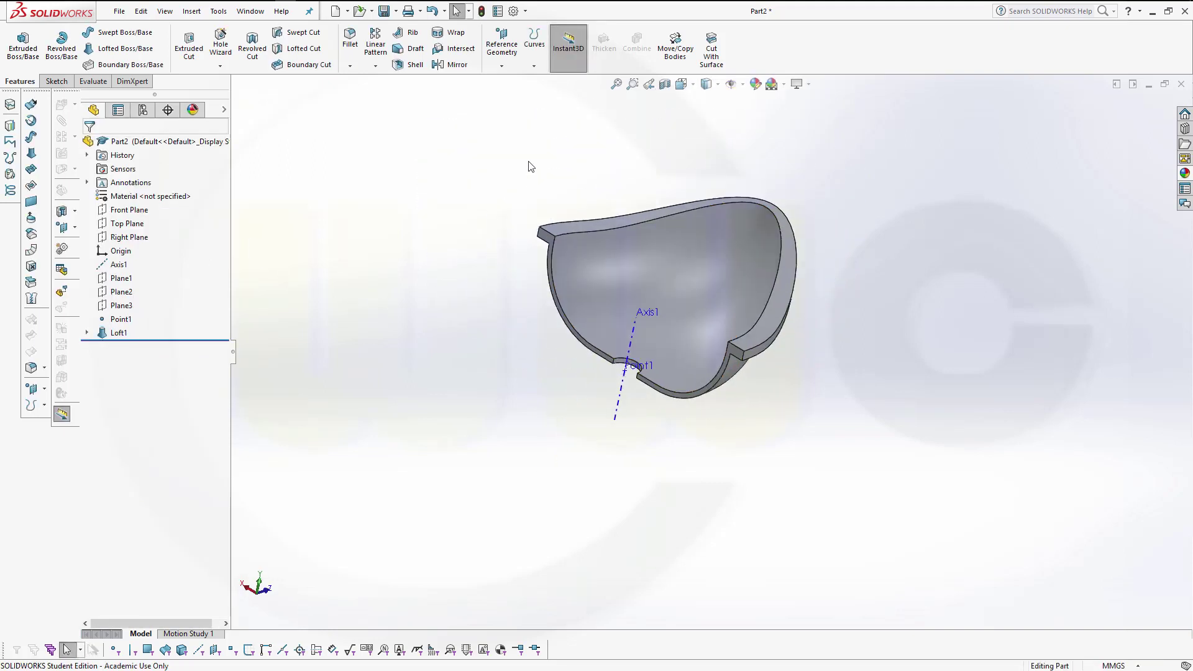
{"action": "scroll", "coordinate": [530, 166], "scroll_direction": "down", "scroll_amount": 2}
{"action": "mouse_move", "coordinate": [529, 194]}
{"action": "middle_mouse_down"}
{"action": "mouse_move", "coordinate": [533, 215]}
{"action": "mouse_move", "coordinate": [514, 211]}
{"action": "middle_mouse_up"}
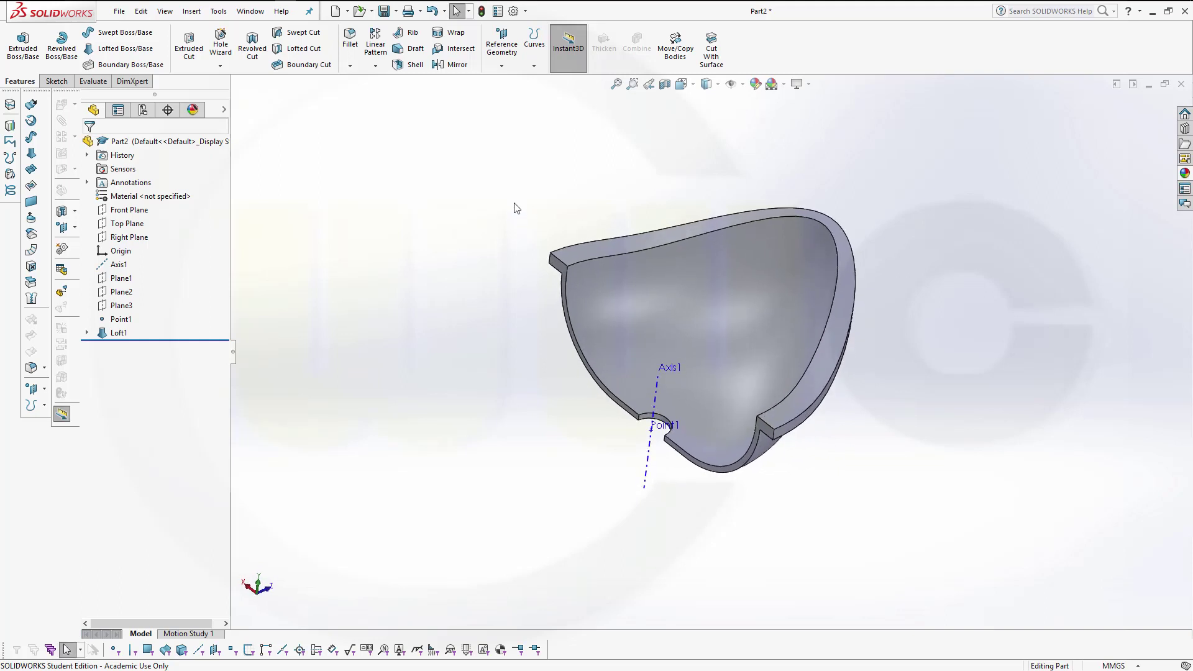